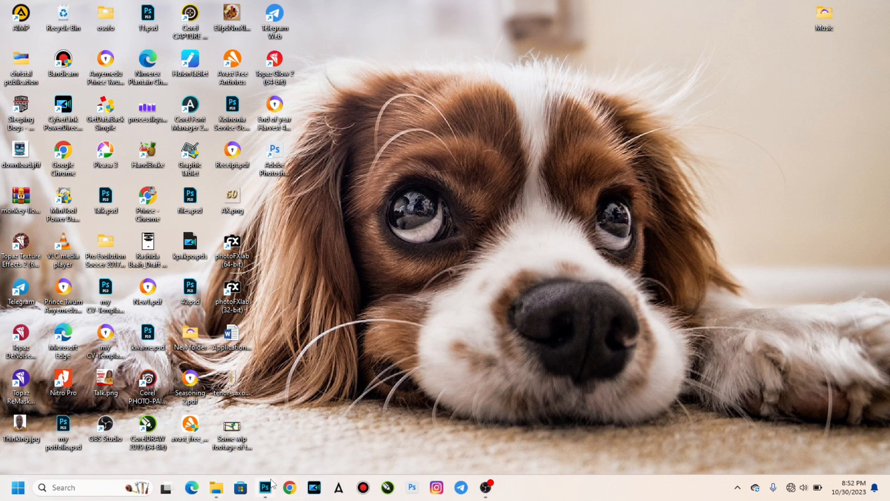
Restore the Photoshop window showing the 11.psd food-photo collage.
left_click(265, 493)
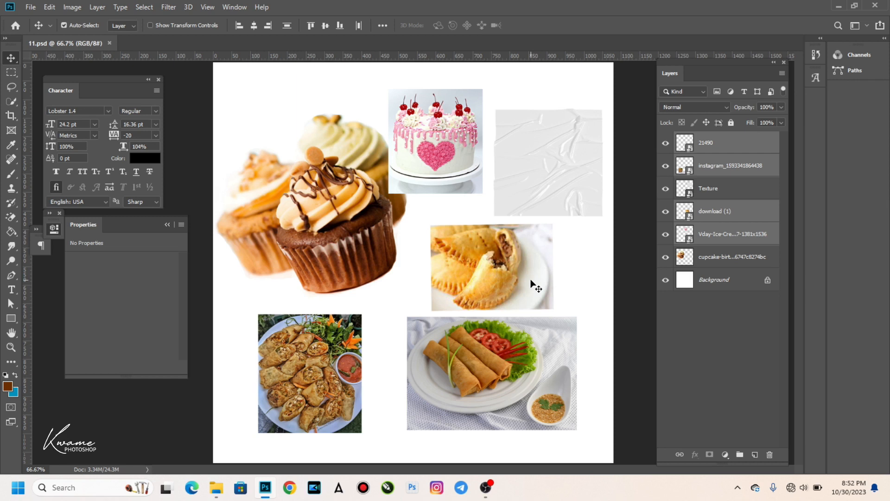
Look through the File and View menus, then bring up the New Document dialog with Ctrl+N.
key("ctrl")
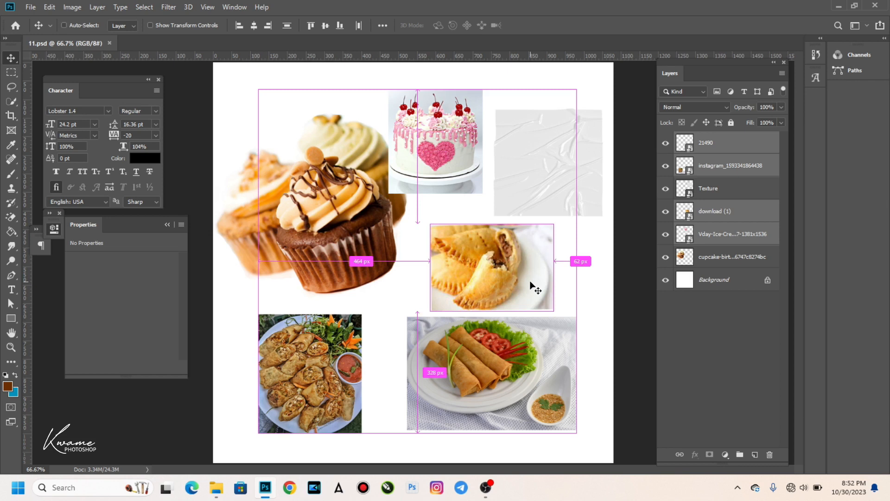
left_click(31, 7)
left_click(208, 7)
left_click(473, 5)
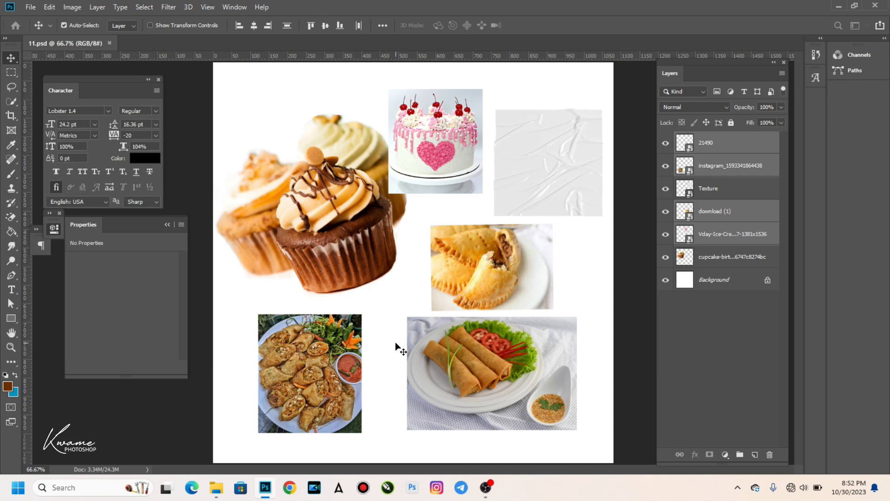
key("ctrl+n")
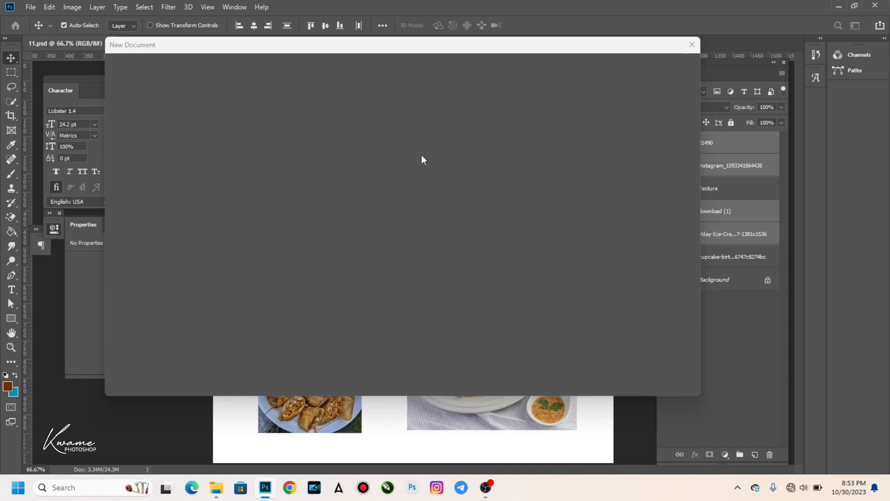
Create Untitled-1 at 2080 × 2080 px and 300 pixels per inch.
left_click_drag(371, 48, 405, 61)
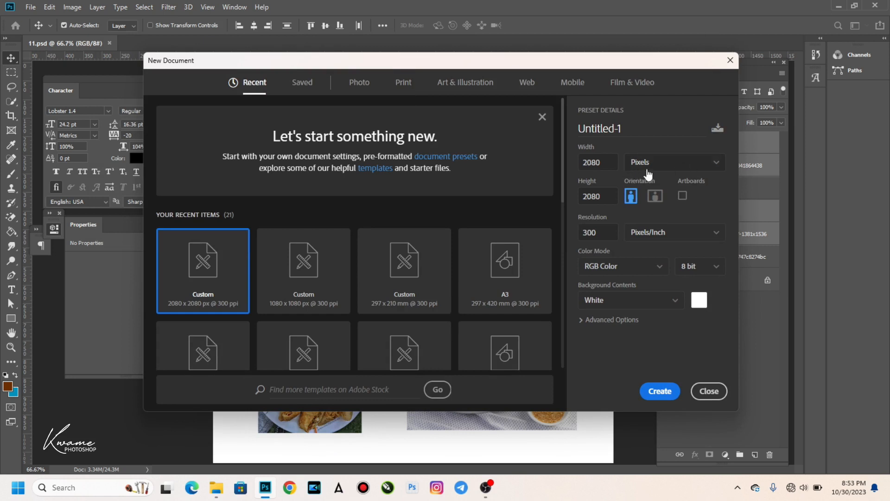
double_click(588, 163)
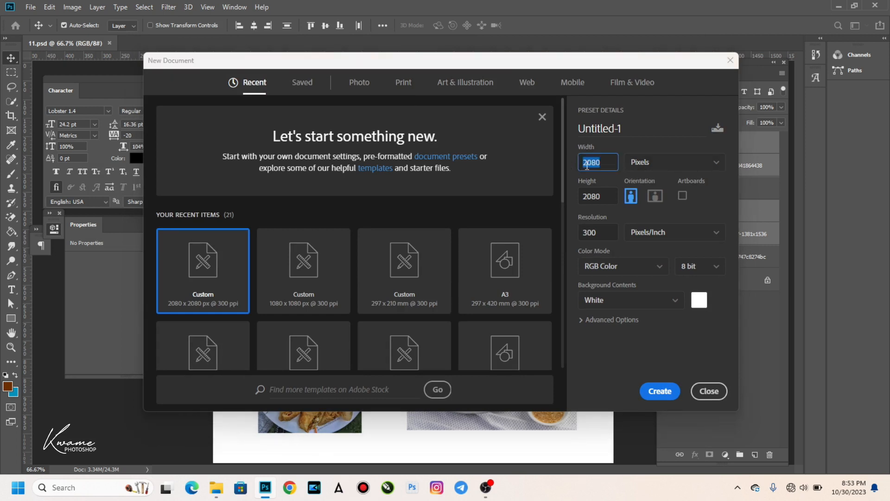
key("Tab")
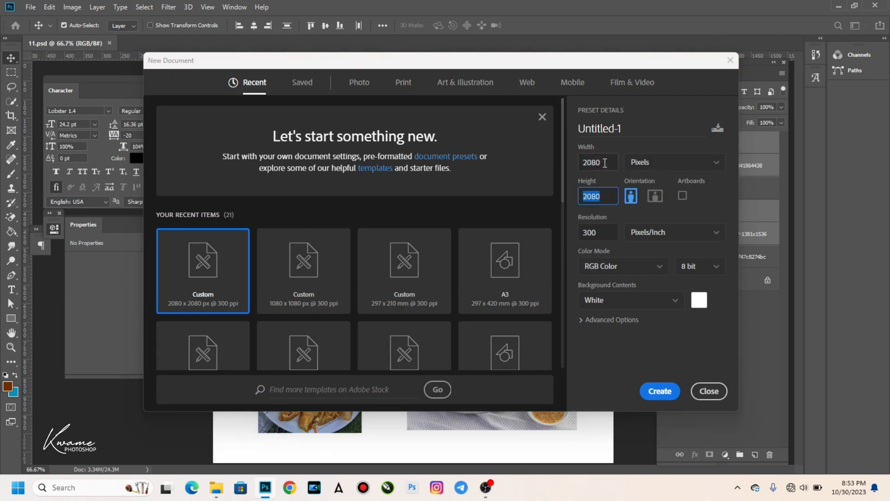
key("shift+Tab")
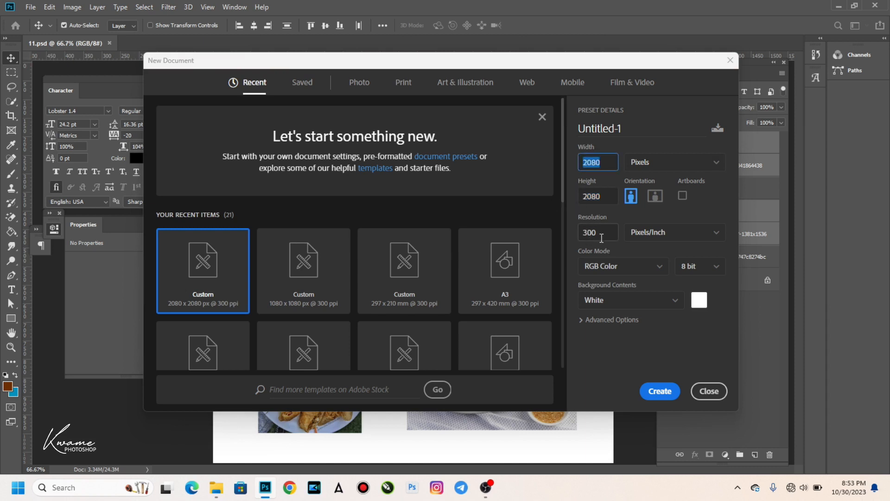
left_click(661, 392)
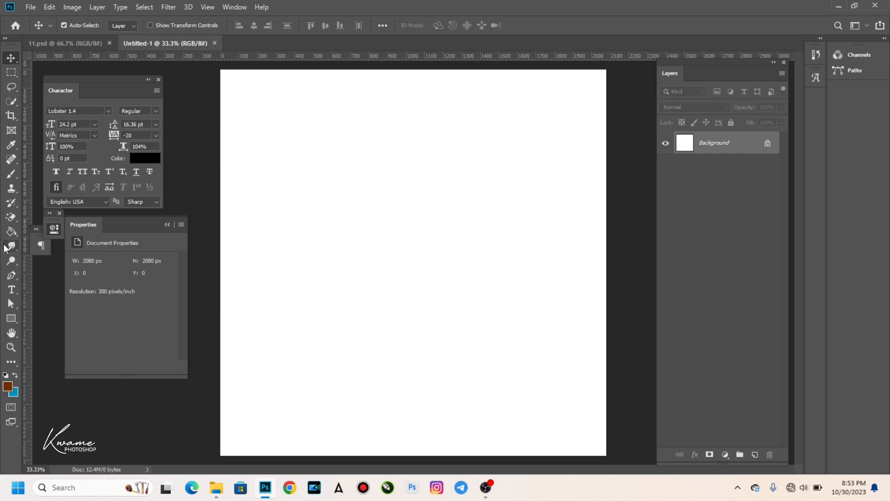
Draw a closed black Pen-tool shape with 0 px stroke, arched along the canvas bottom.
left_click(11, 276)
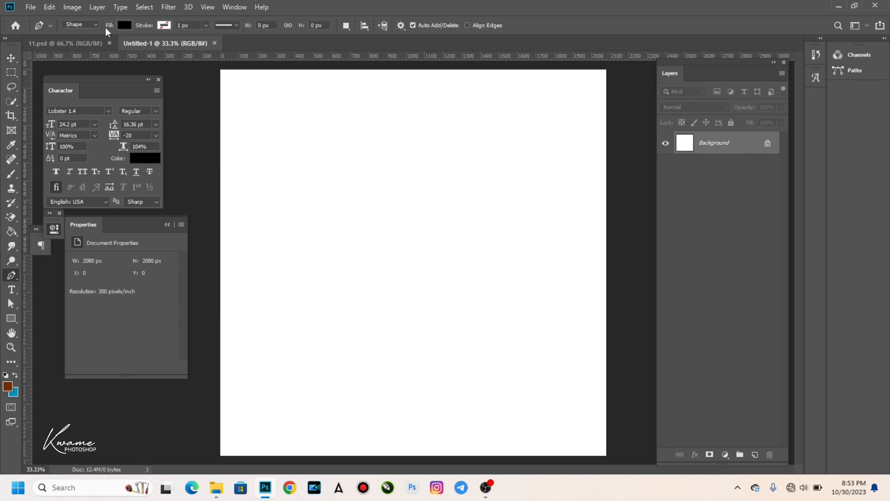
left_click_drag(179, 24, 95, 20)
left_click(209, 408)
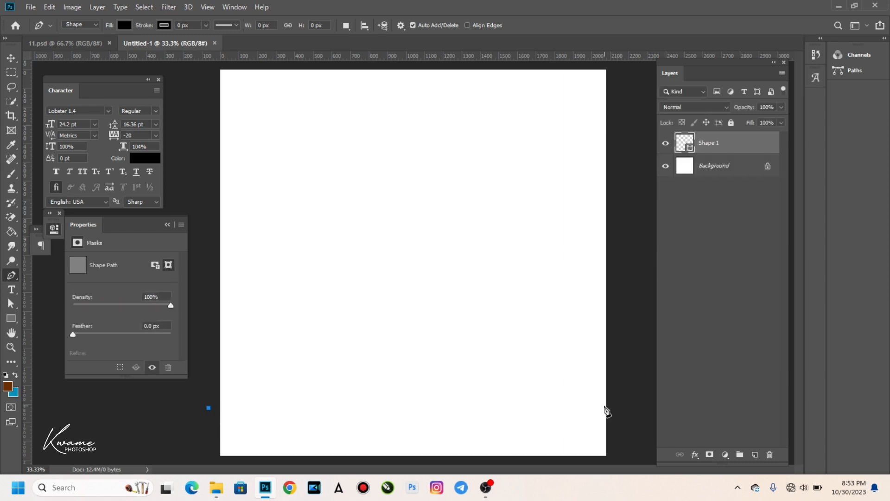
left_click(623, 418)
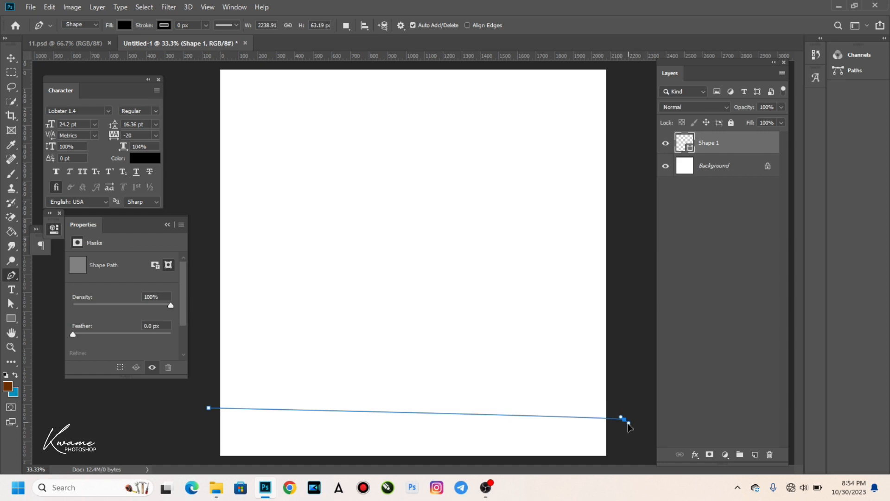
left_click_drag(628, 425, 612, 463)
left_click(612, 463)
left_click(215, 460)
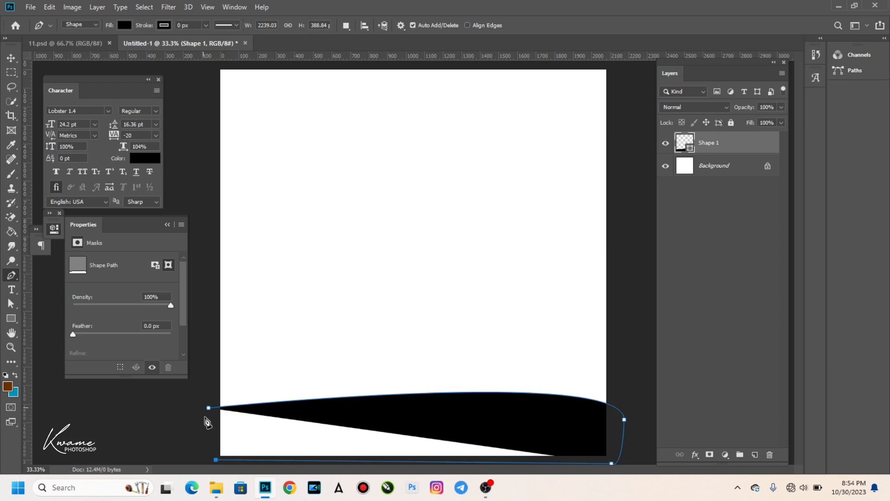
left_click(209, 409)
key("Return")
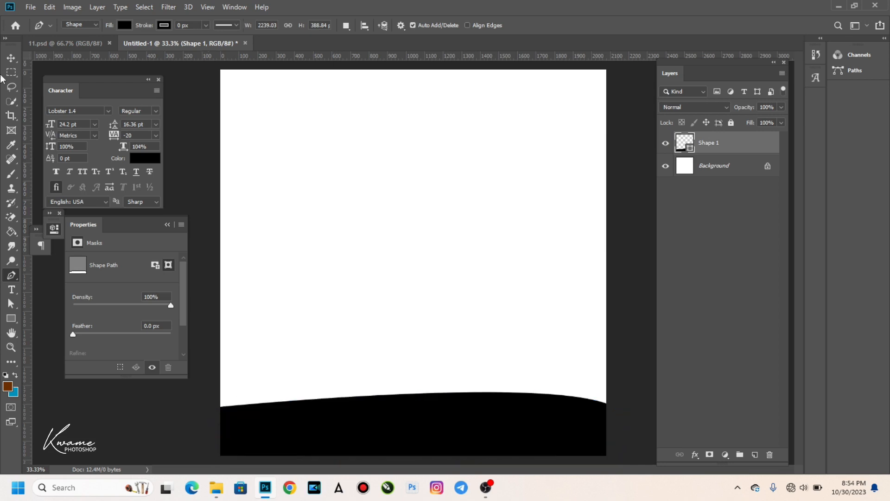
key("v")
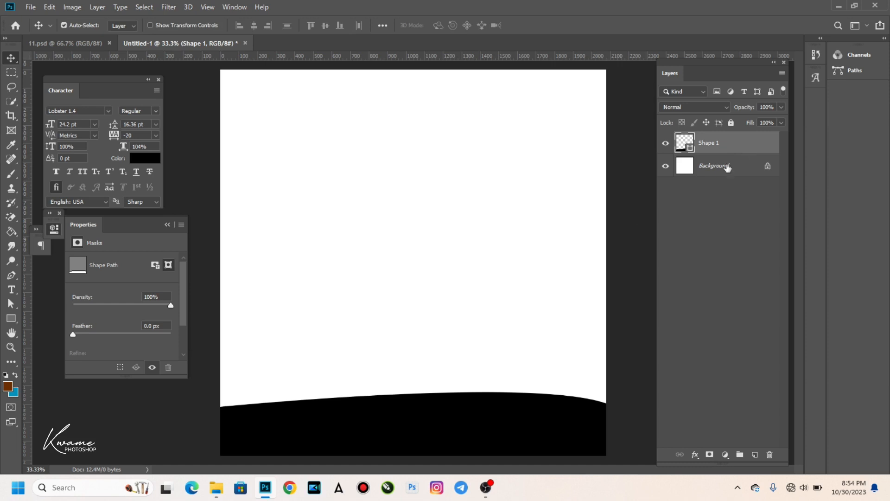
Add a Gradient Overlay to Shape 1 and set its starting stop to #551f01.
double_click(736, 145)
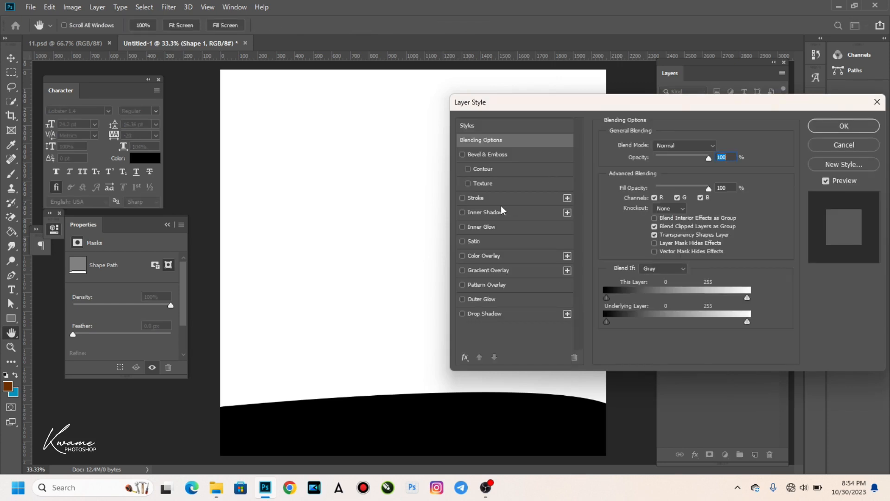
left_click(493, 276)
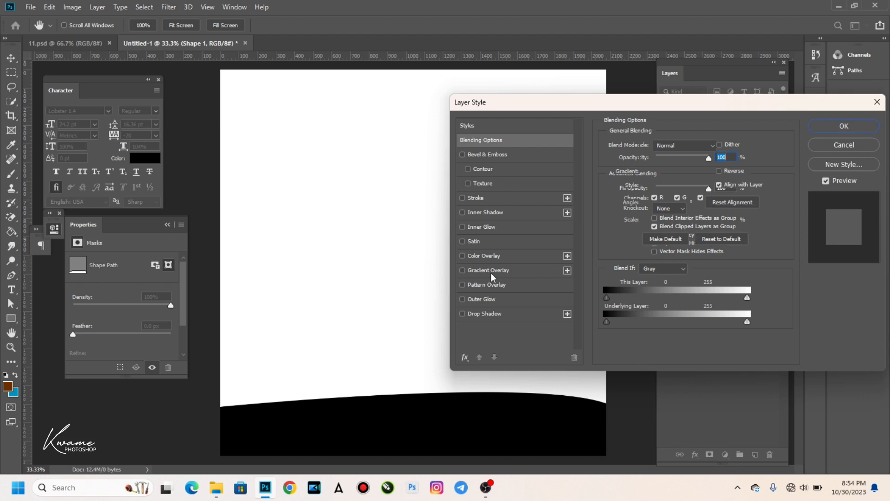
left_click(668, 174)
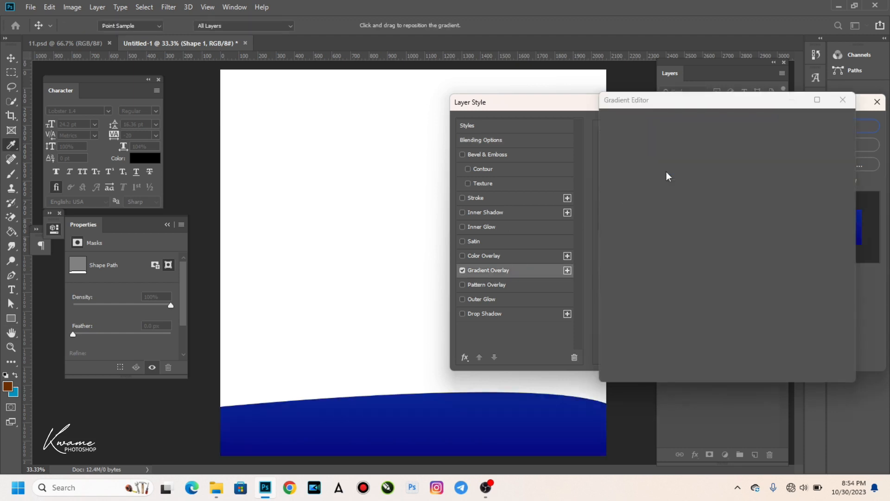
left_click(614, 306)
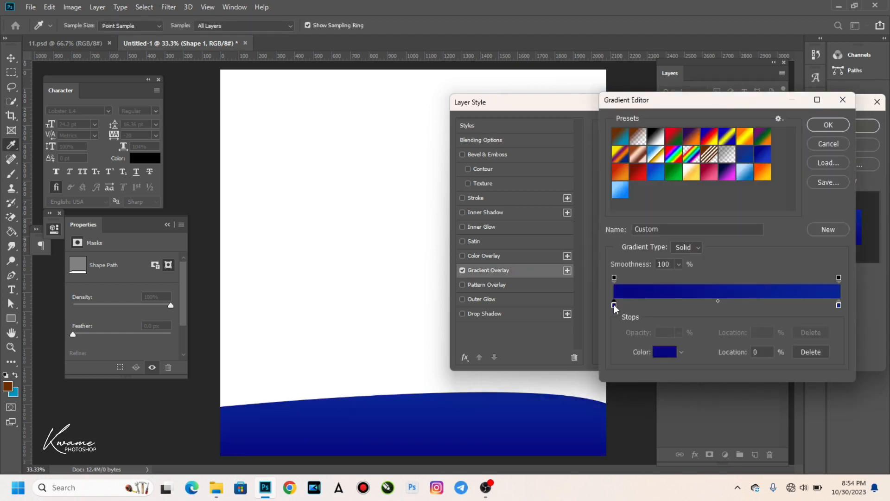
left_click(665, 352)
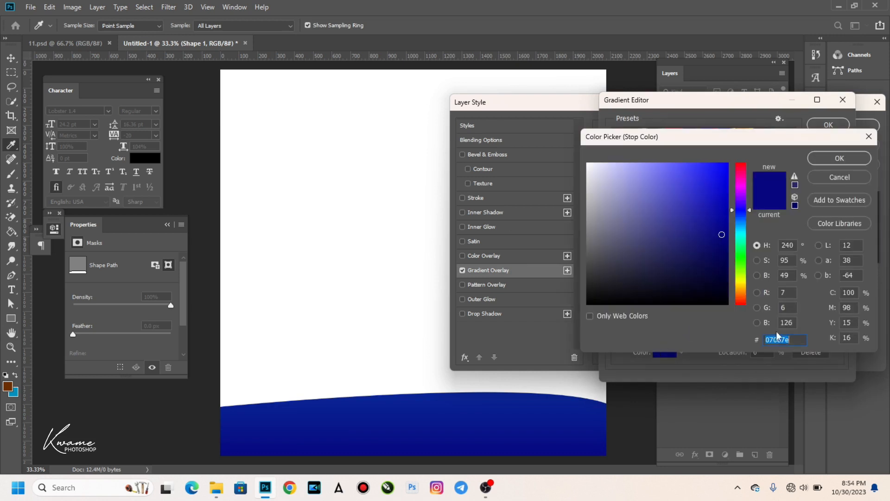
type("551")
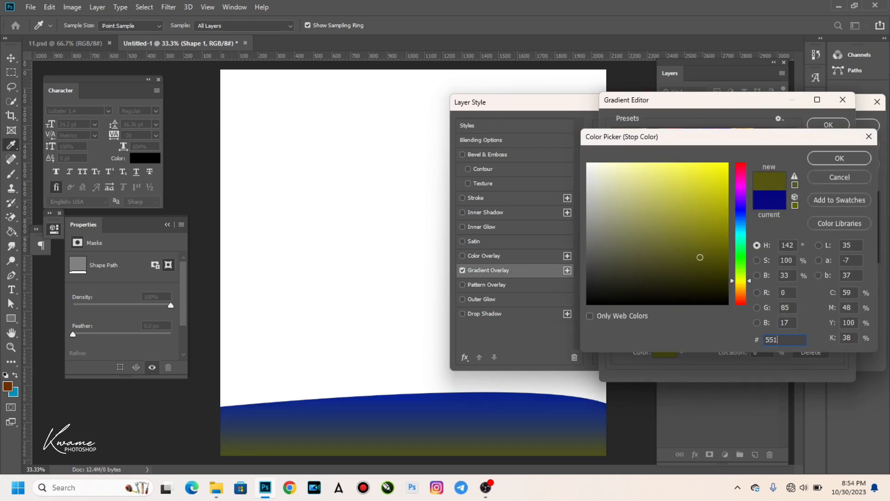
type("f01")
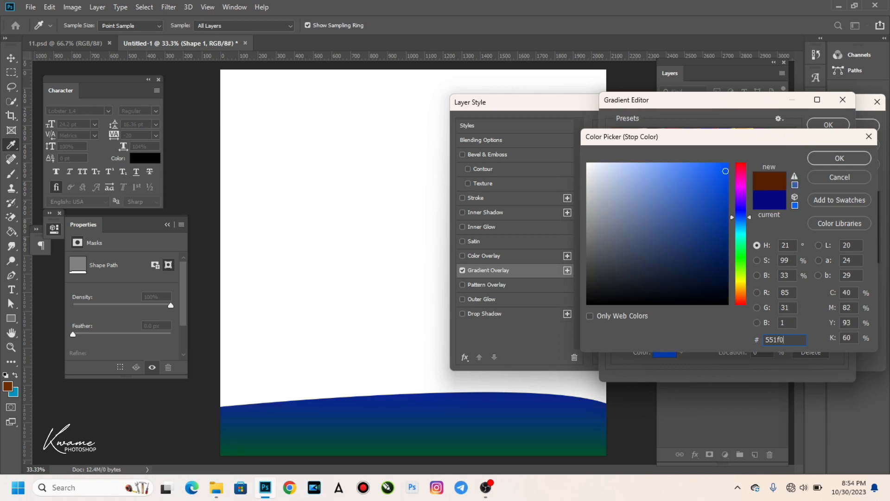
left_click(839, 159)
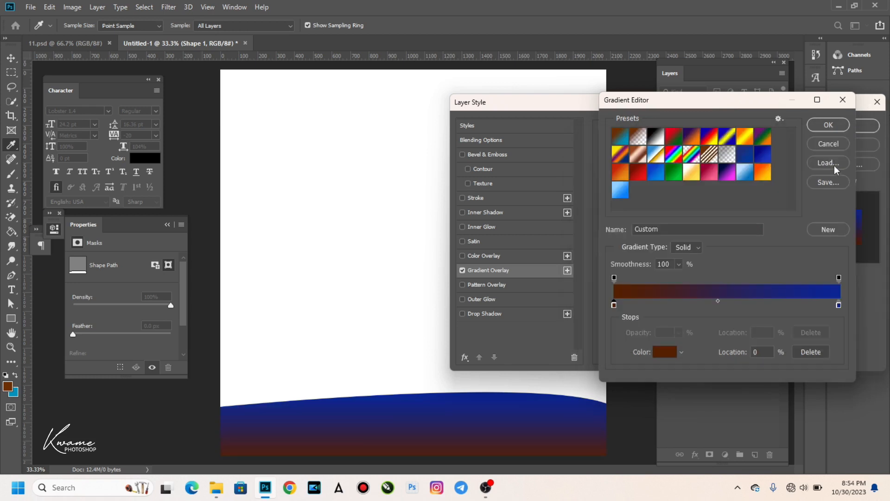
Set the gradient's end stop to #b76801 and accept the gradient.
left_click(840, 305)
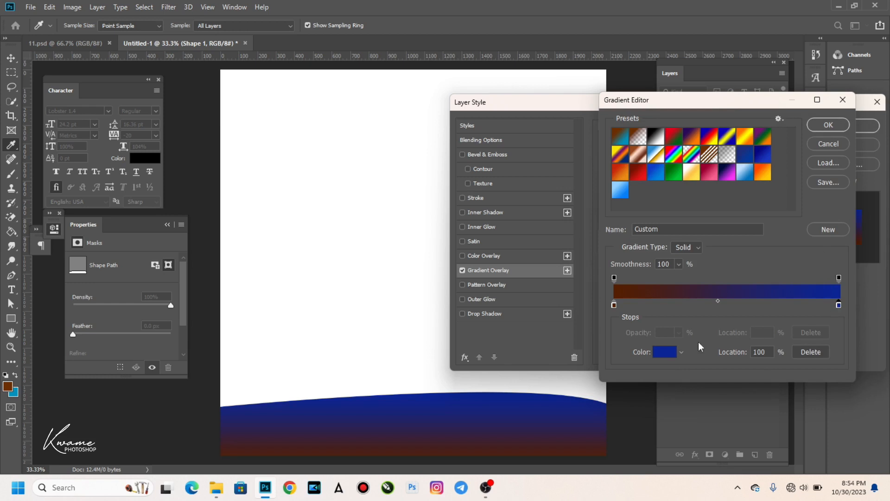
left_click(671, 359)
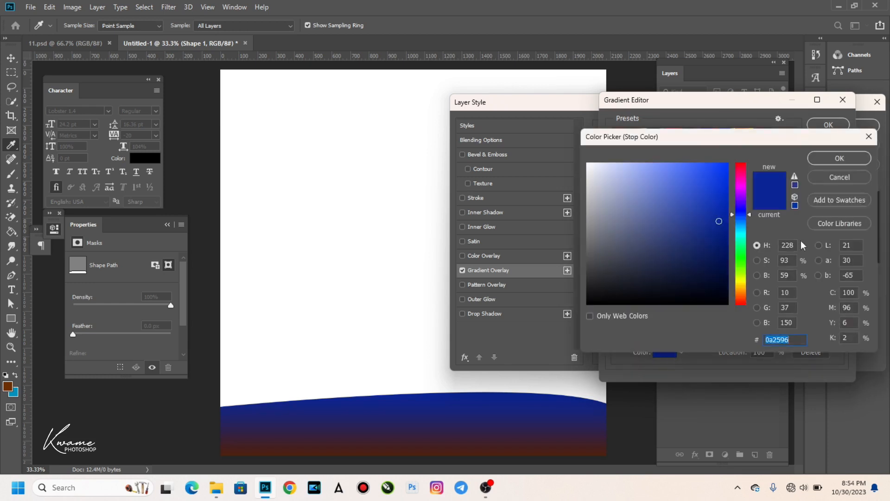
type("b")
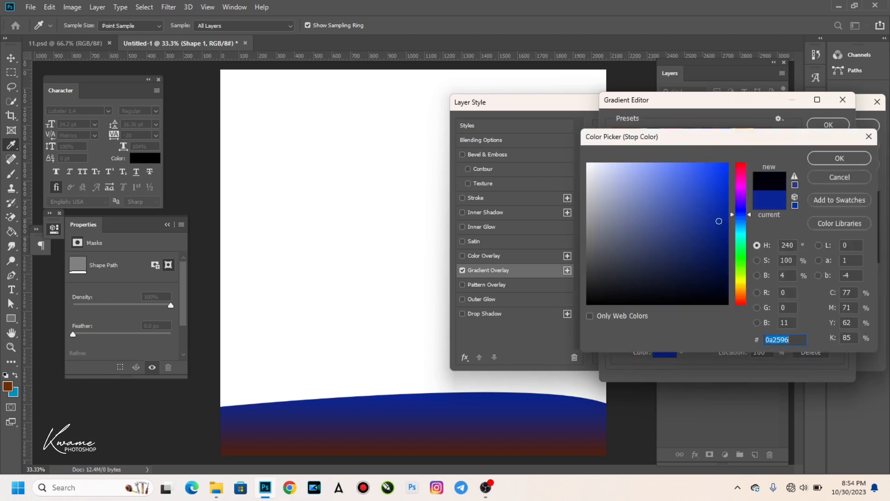
type("76")
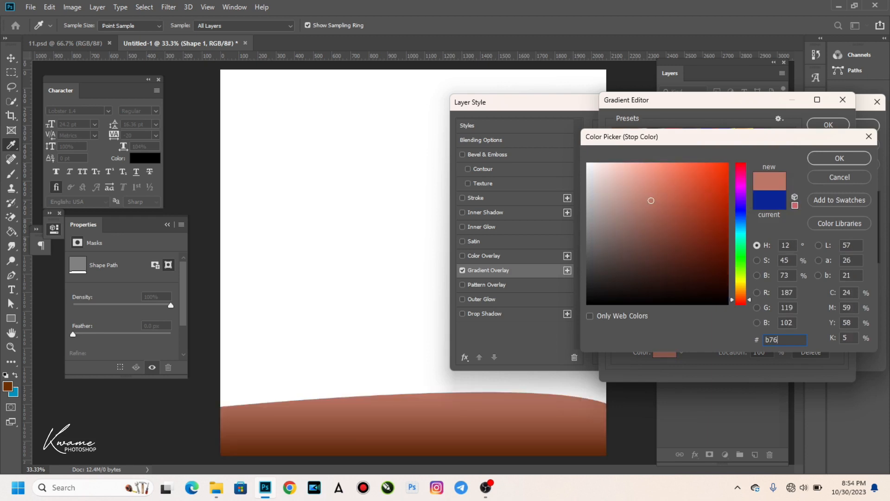
type("80")
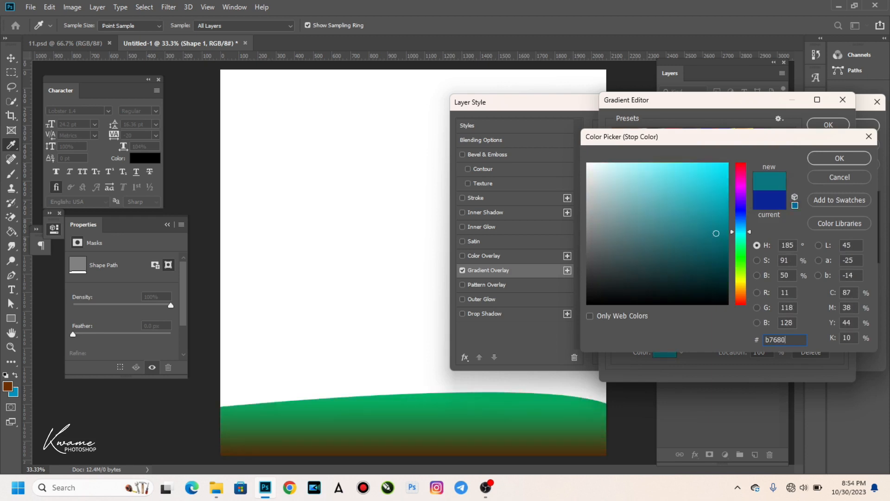
type("1")
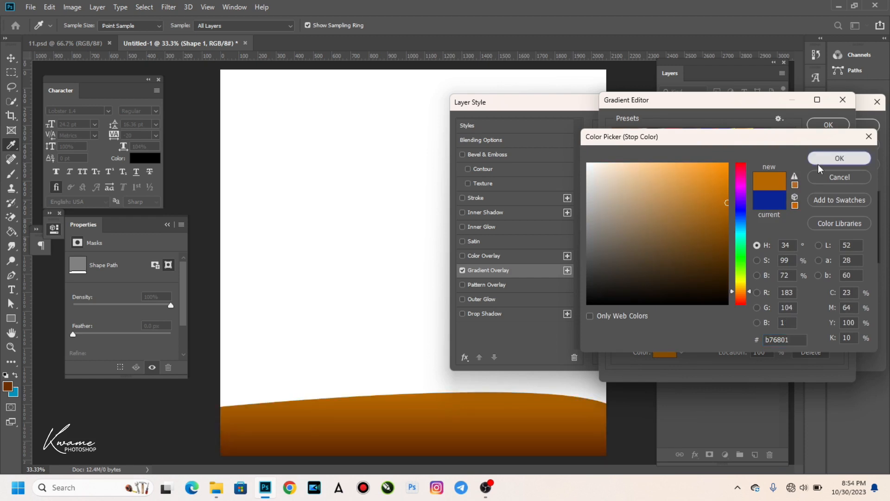
left_click(819, 169)
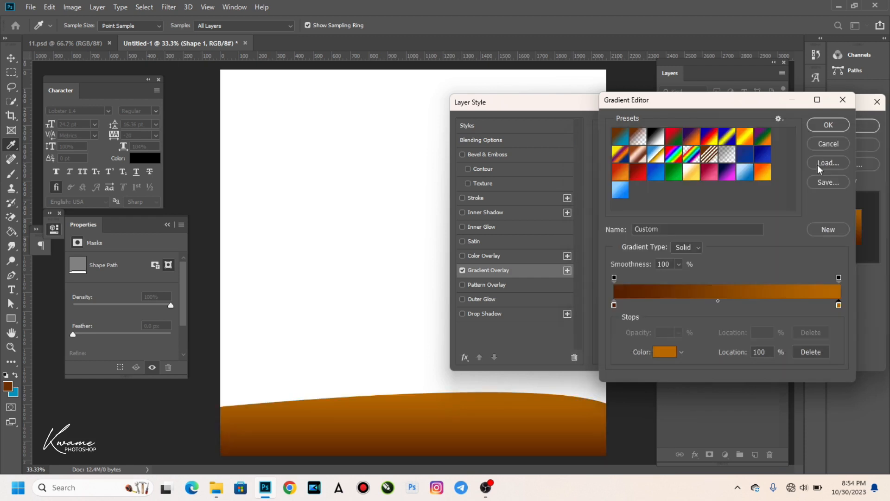
left_click(821, 125)
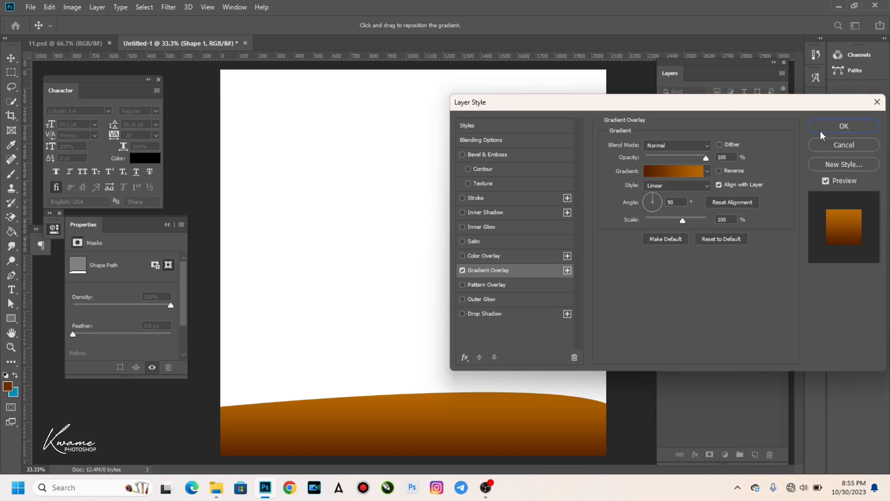
Change the gradient angle, reverse its brown-orange colours, and tweak the right stop's orange-brown.
left_click_drag(647, 200, 653, 200)
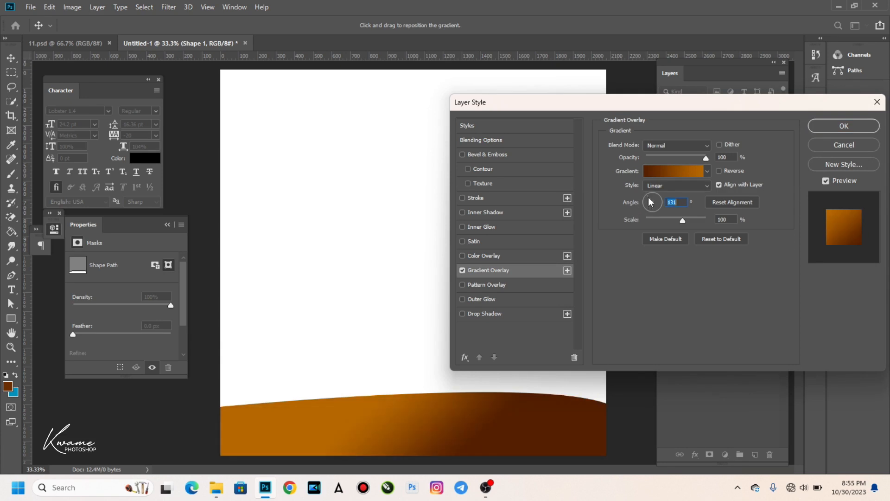
left_click_drag(651, 202, 644, 204)
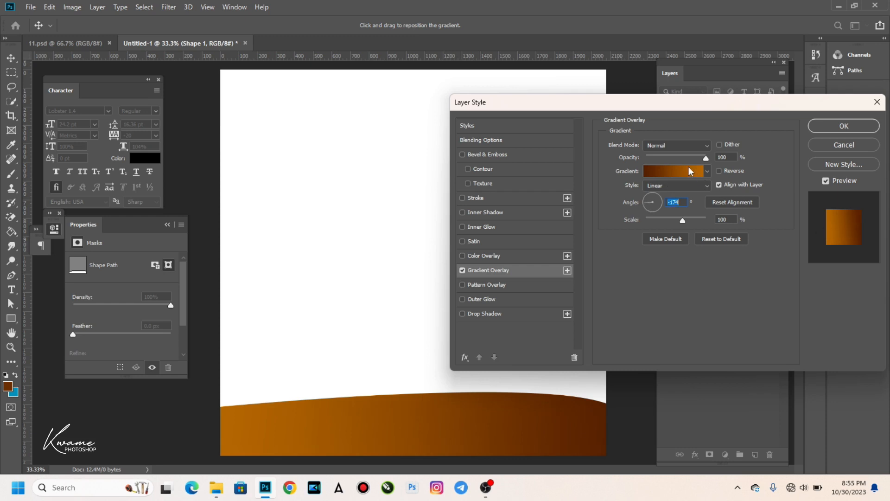
left_click(688, 173)
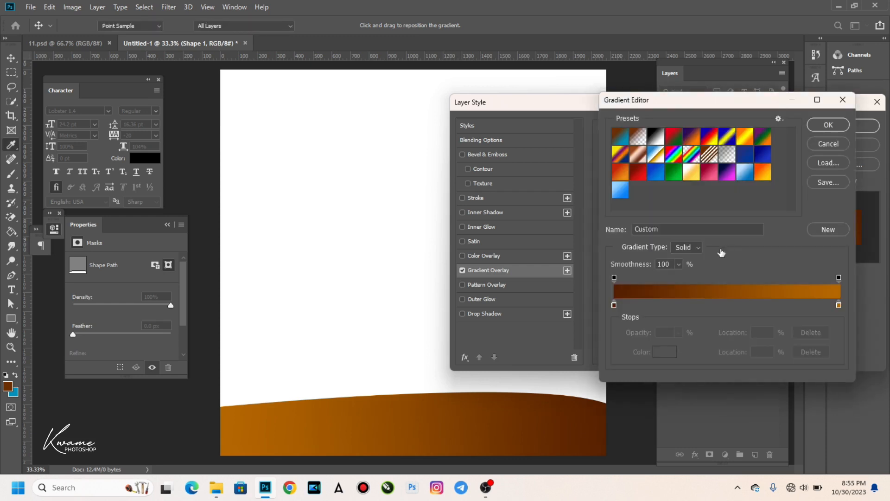
left_click(668, 295, "ctrl")
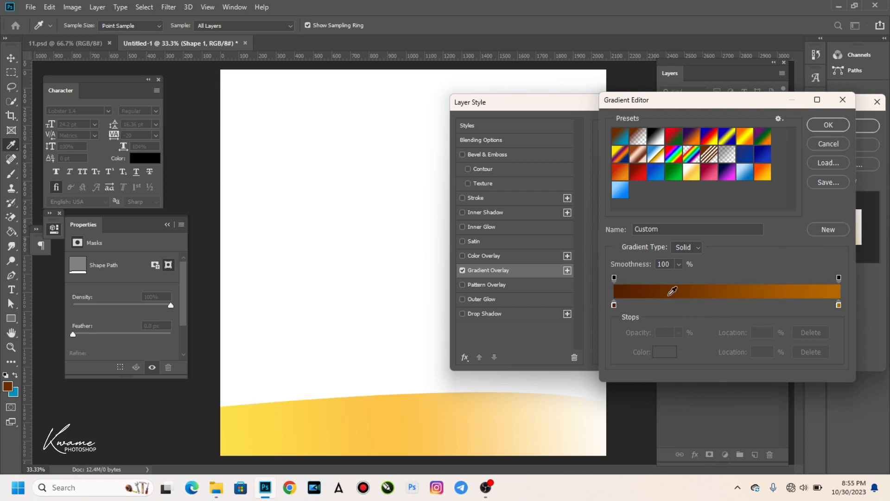
left_click(839, 305)
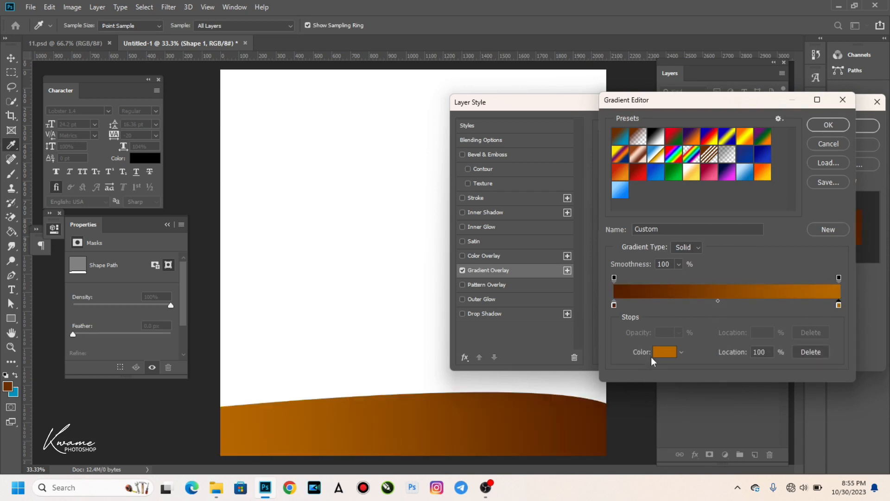
left_click(665, 352)
left_click_drag(723, 204, 726, 212)
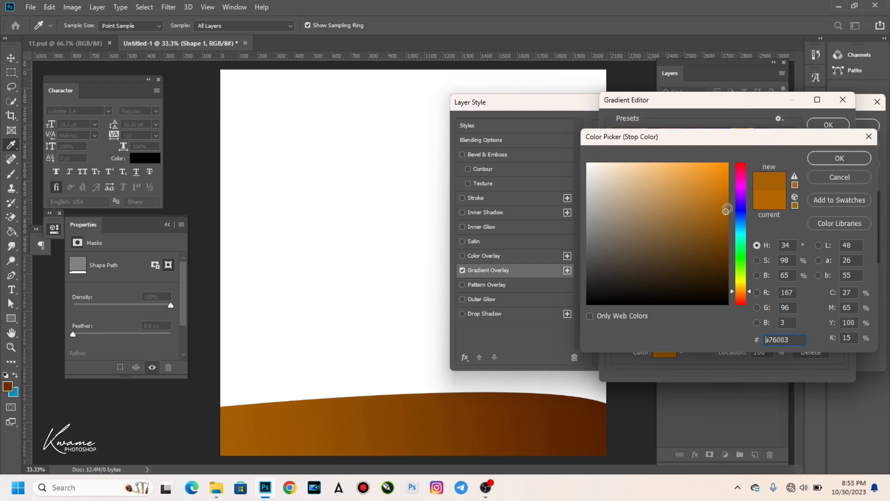
left_click(824, 159)
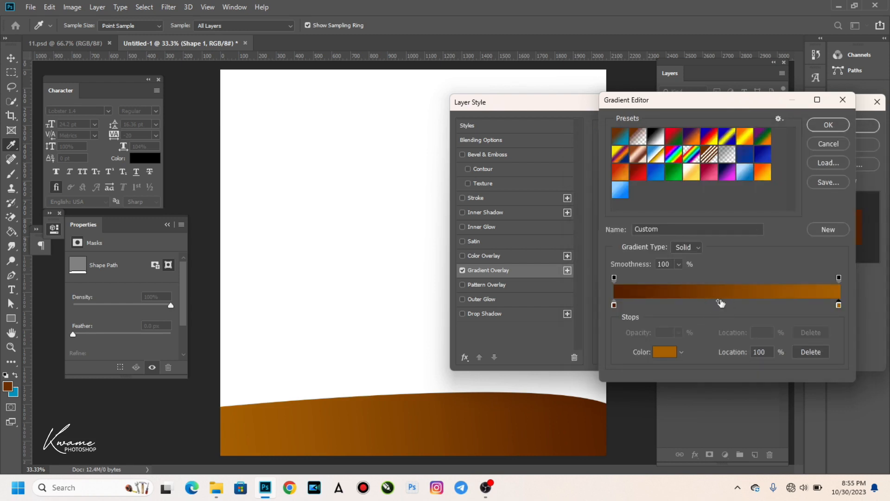
Shift the gradient midpoint right to about 61% and apply the overlay.
left_click_drag(718, 302, 748, 304)
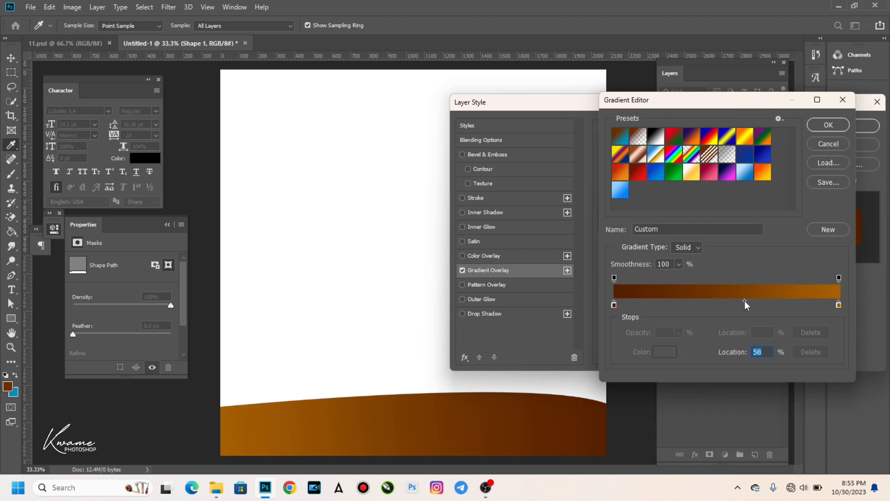
left_click_drag(749, 302, 753, 304)
left_click(828, 125)
left_click(844, 126)
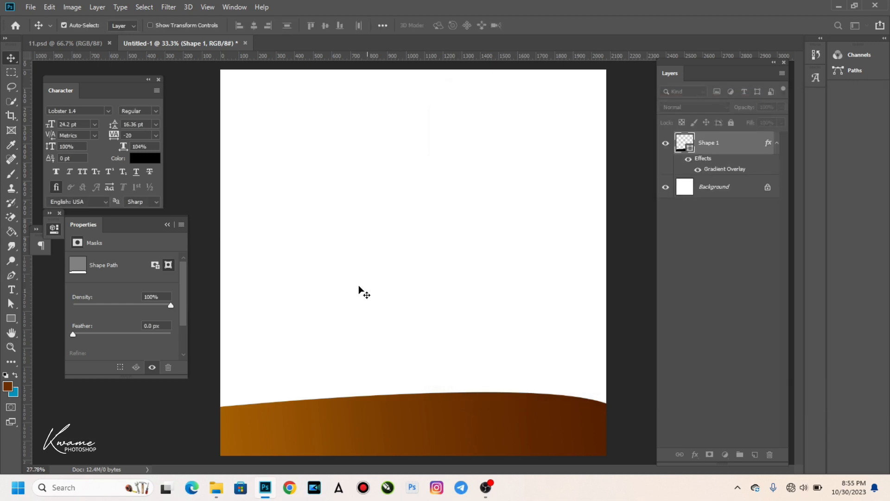
Place a Lobster 24.2 pt text box near the top-left and type 'Flourish & Frosty Ca'.
scroll(361, 276, "down", 1)
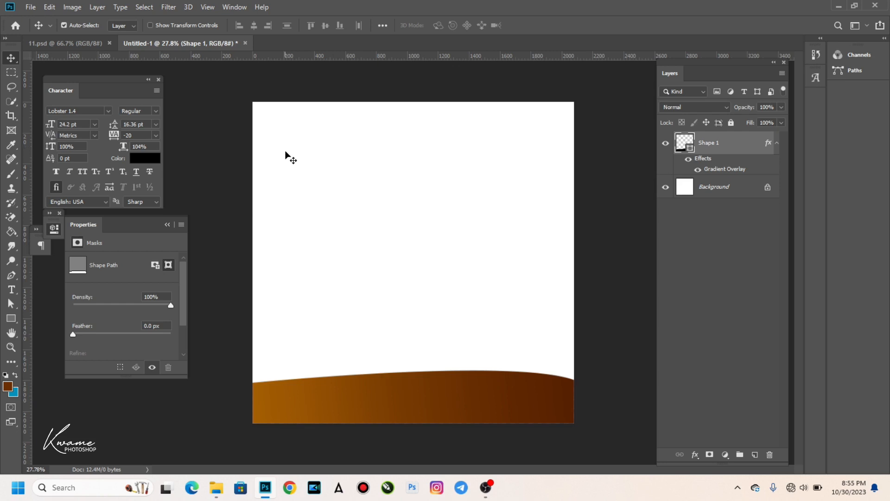
left_click(11, 289)
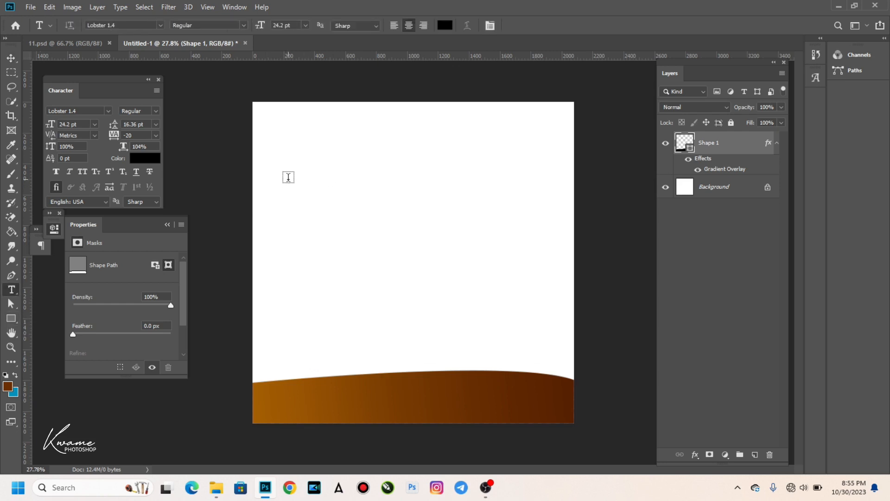
left_click(288, 179)
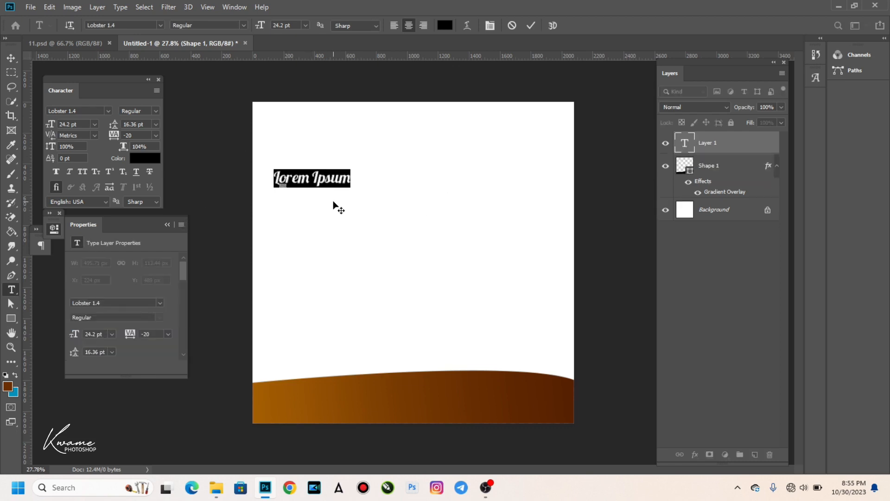
type("S")
type("F")
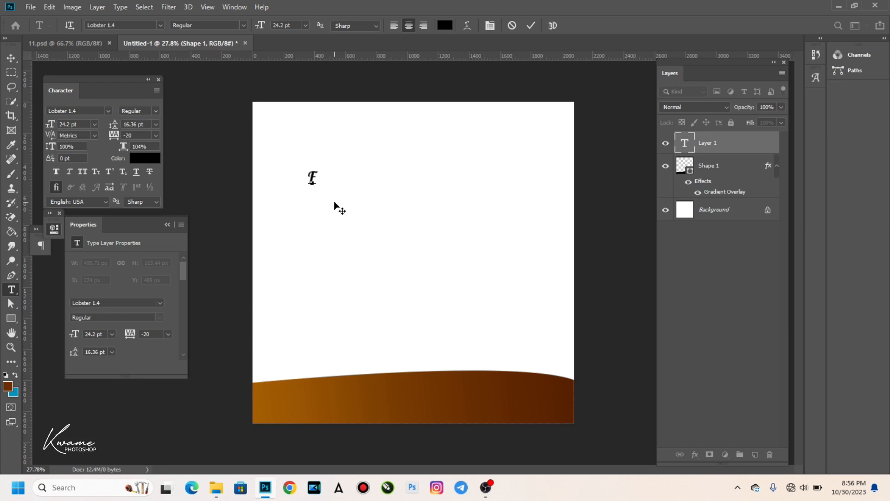
type("ou   rish & ")
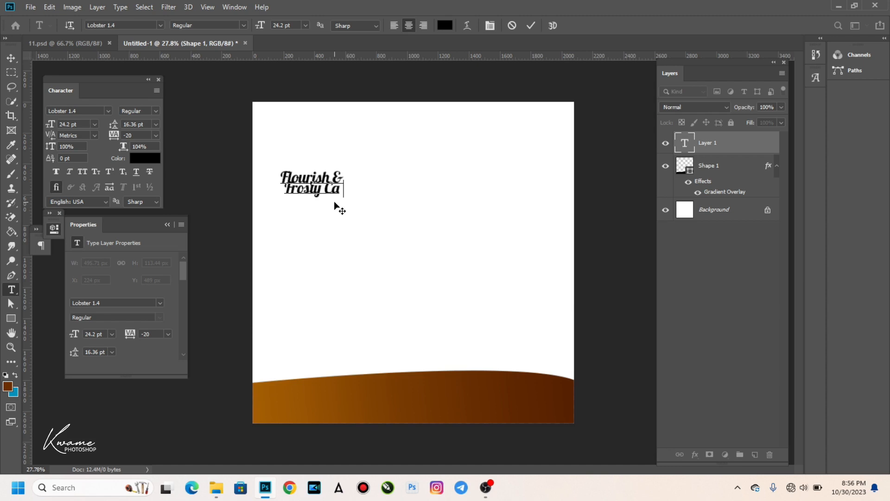
type(" kes")
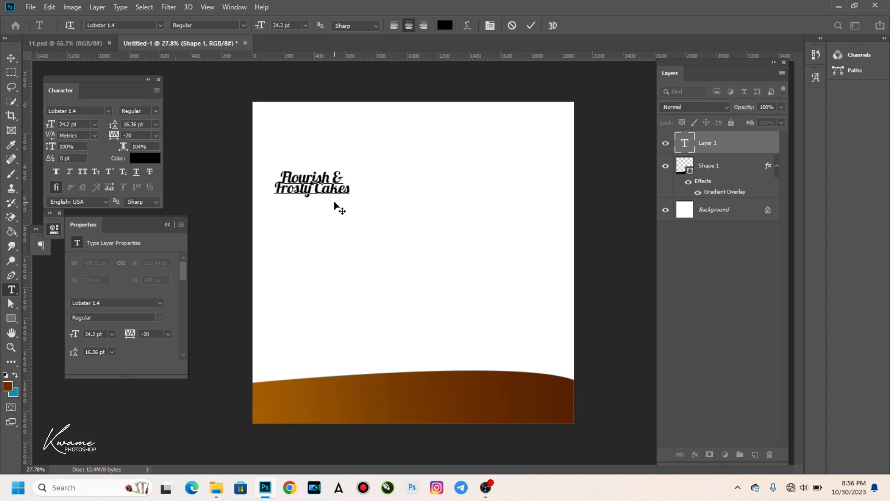
Set the title in Akira Expanded Super Bold, left-aligned, with leading raised to 21.36 pt.
key("ctrl")
key("ctrl+a")
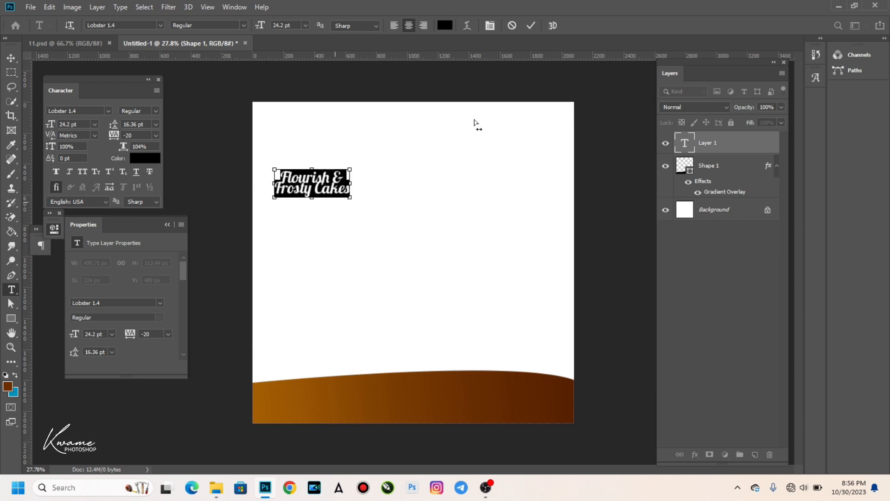
left_click(159, 25)
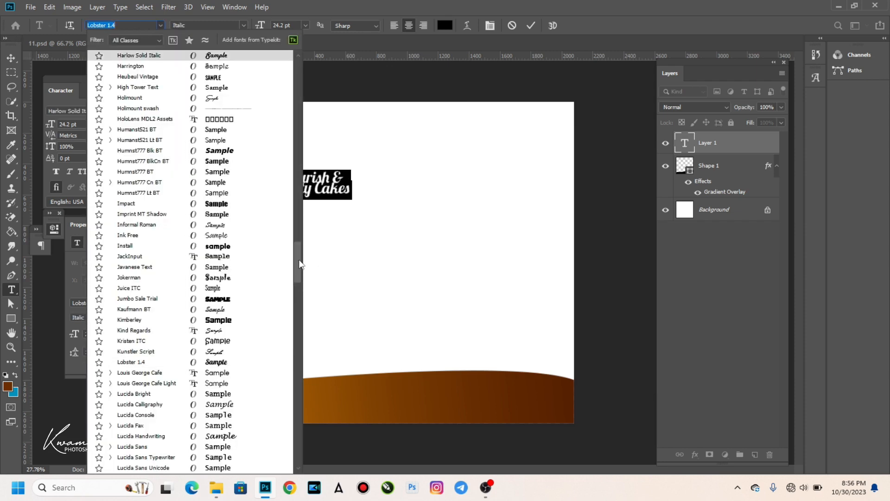
left_click(297, 67)
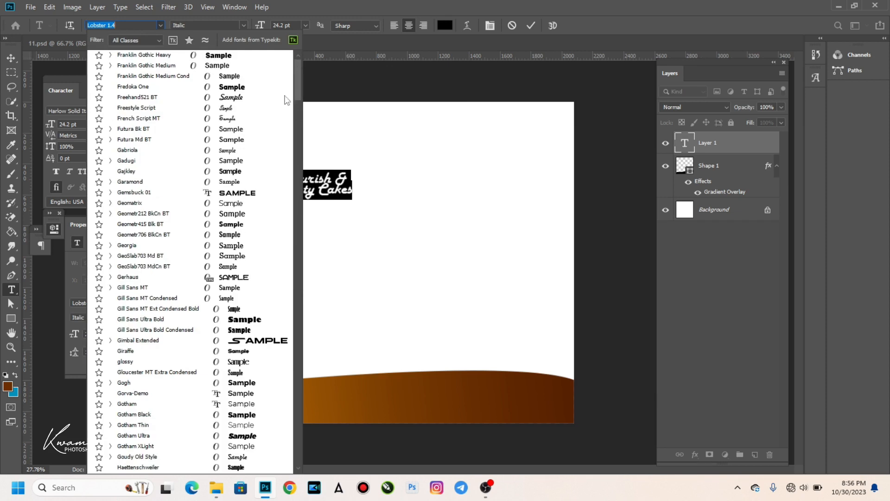
scroll(204, 66, "up", 10)
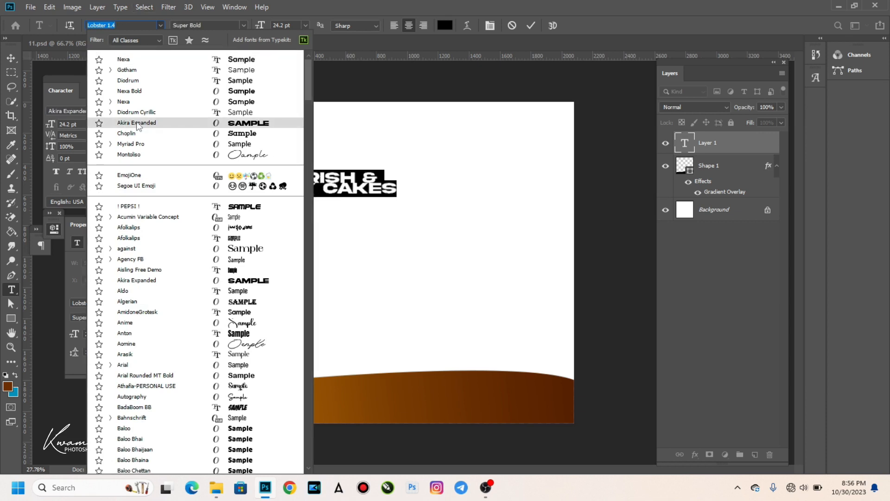
left_click(137, 124)
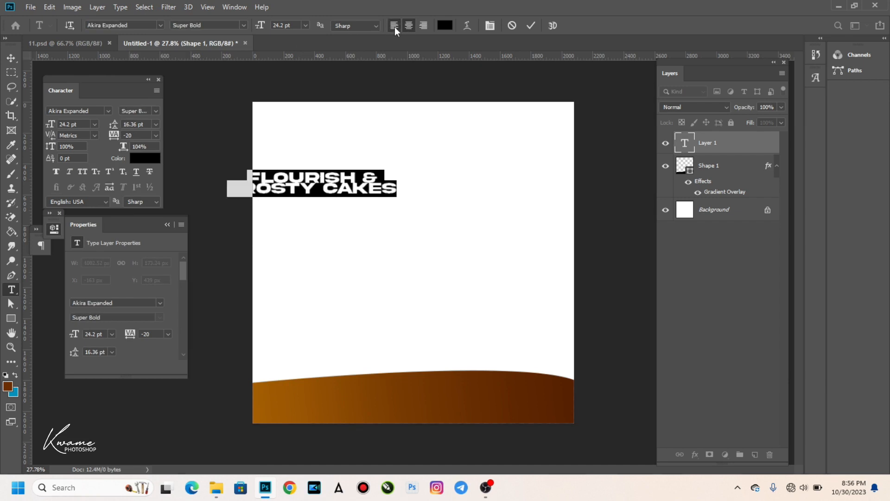
left_click(394, 26)
left_click_drag(112, 124, 114, 124)
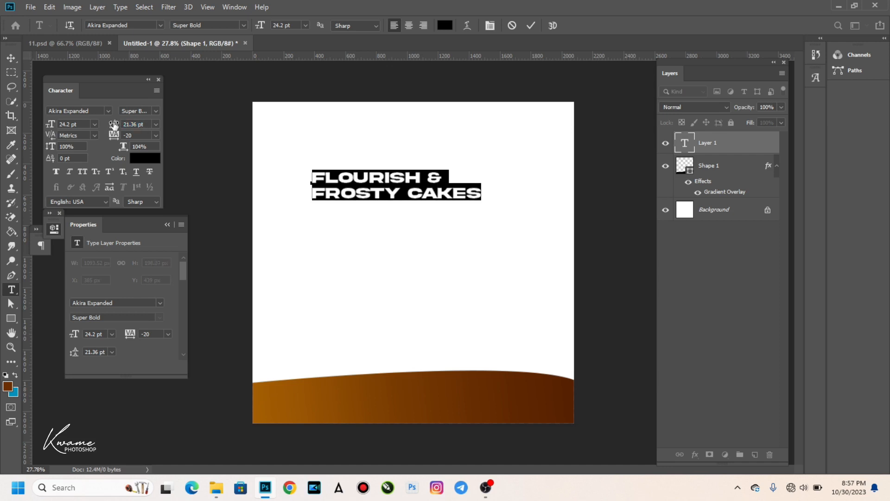
left_click(10, 58)
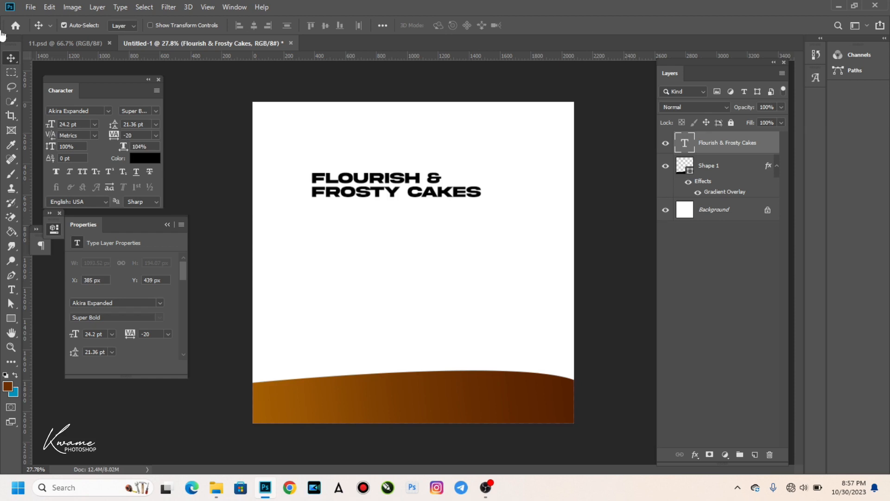
Move the title left into its final position.
left_click_drag(304, 173, 276, 171)
left_click(11, 290)
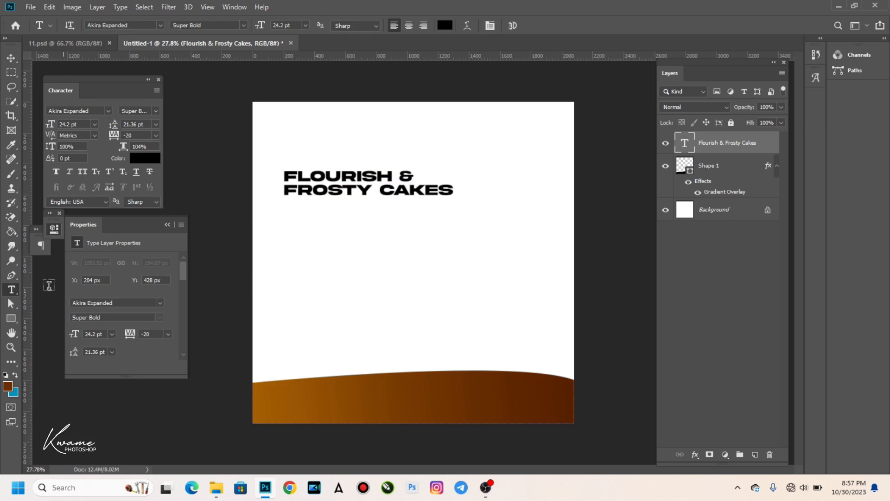
left_click(12, 323)
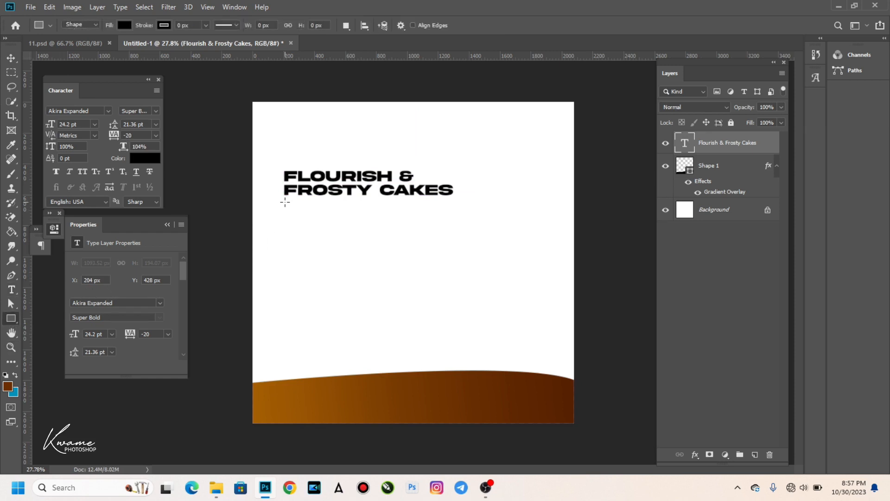
Draw a black 480 × 80 px bar just under the title.
left_click_drag(285, 202, 360, 214)
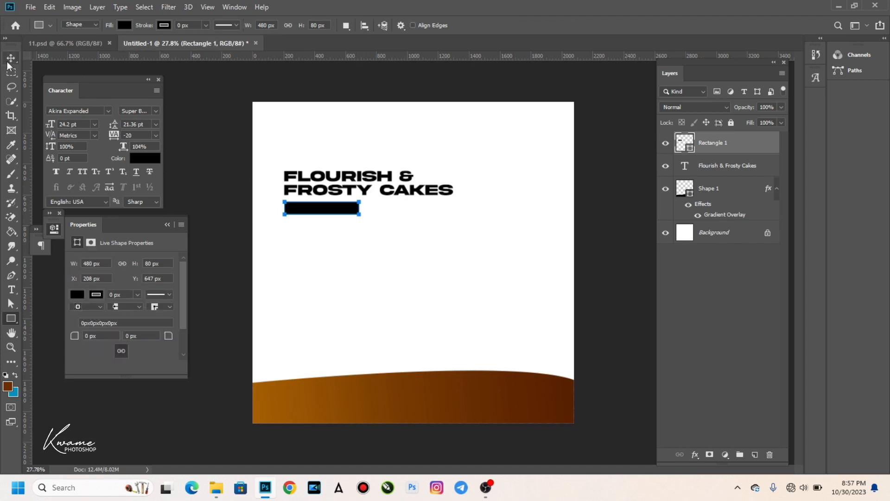
left_click(10, 59)
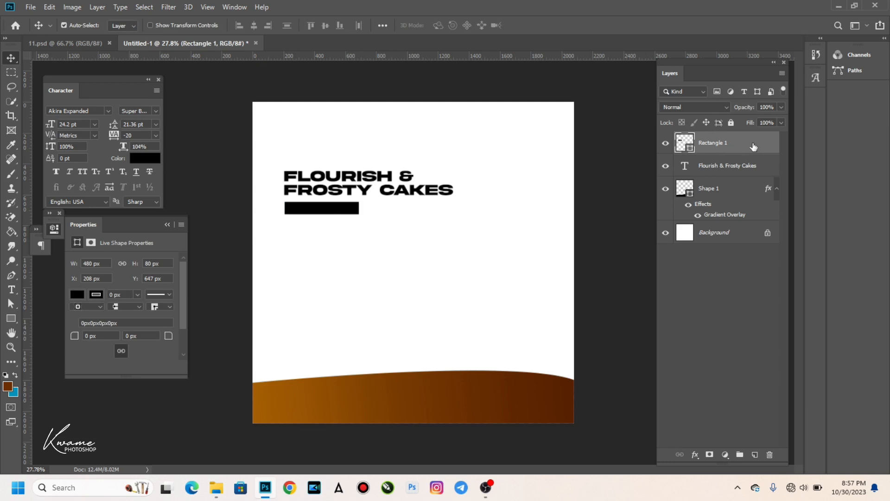
Fill the bar with the wave's sampled dark brown after discarding a trial gradient overlay.
double_click(458, 153)
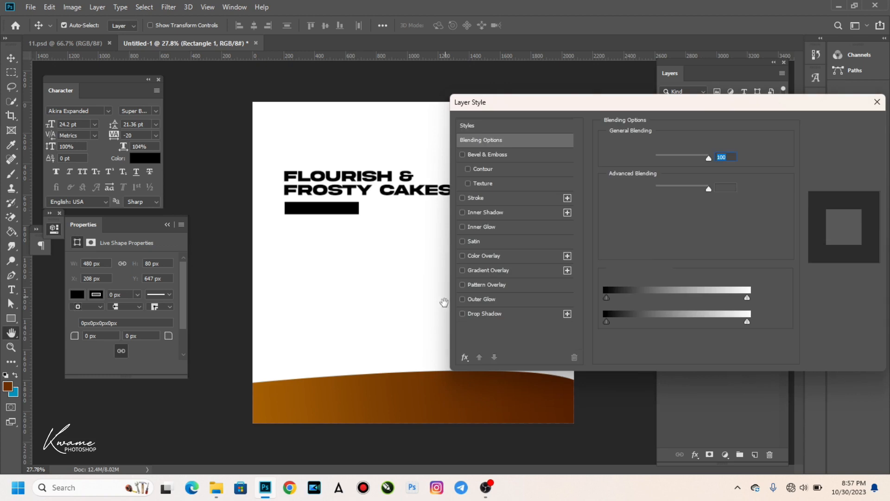
left_click(497, 269)
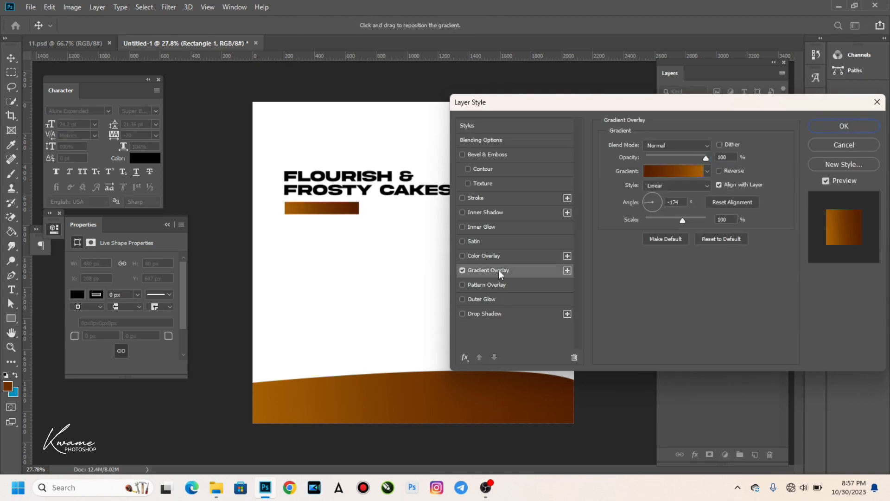
left_click(668, 171)
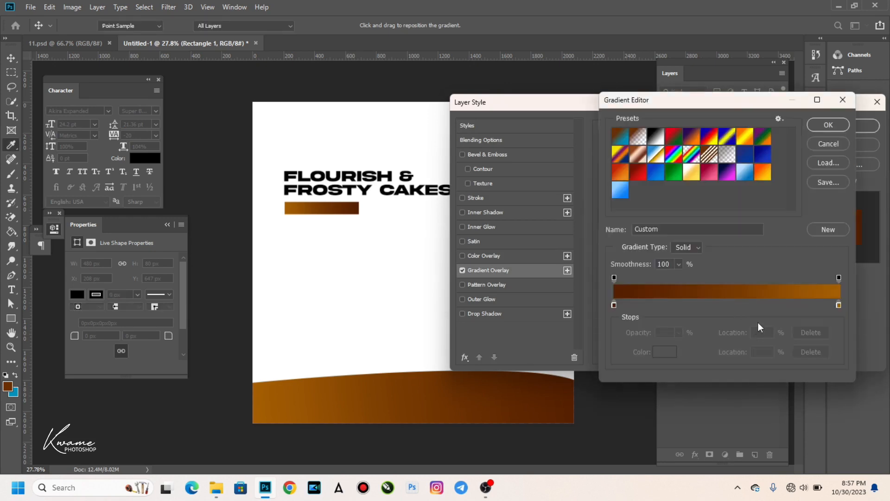
left_click(839, 306)
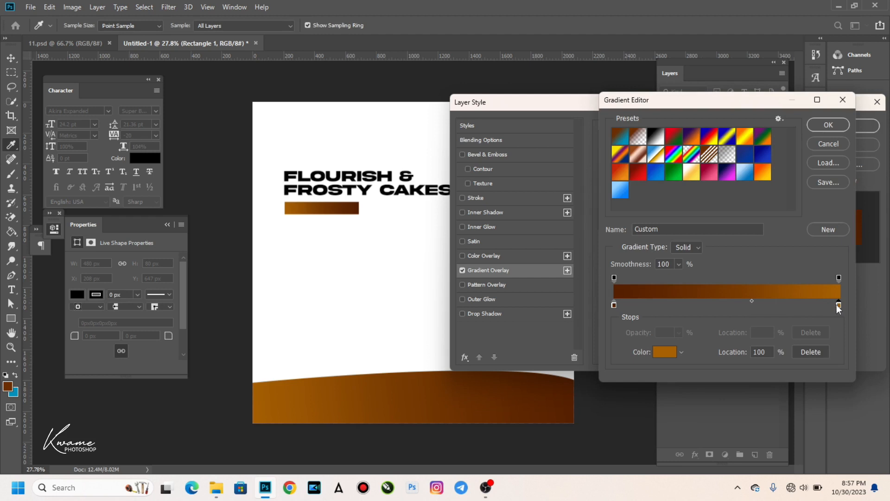
left_click(829, 143)
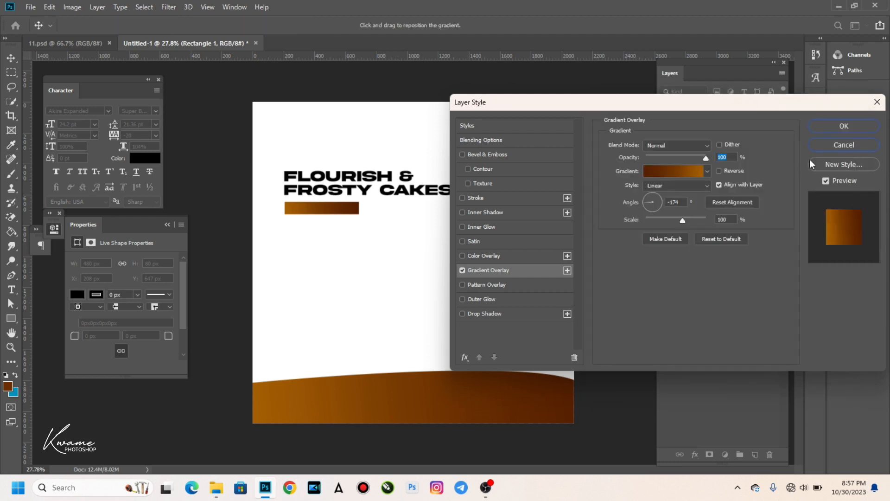
key("Return")
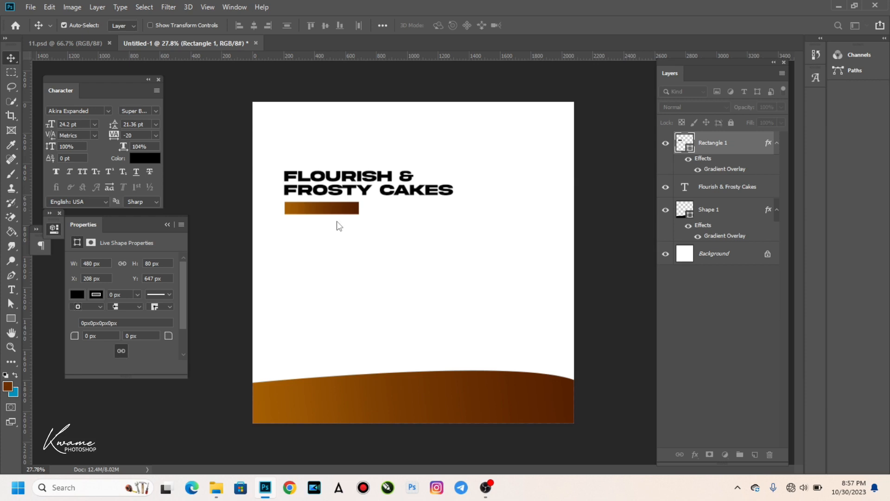
double_click(687, 141)
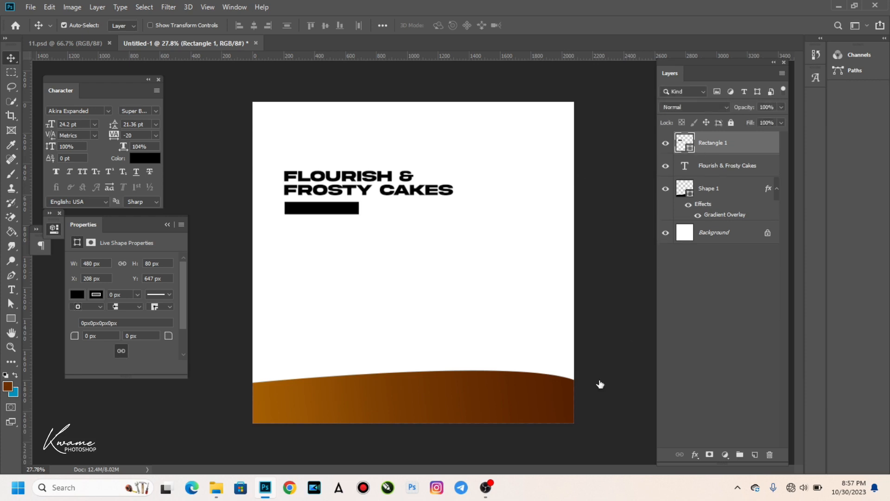
left_click(563, 409)
key("Return")
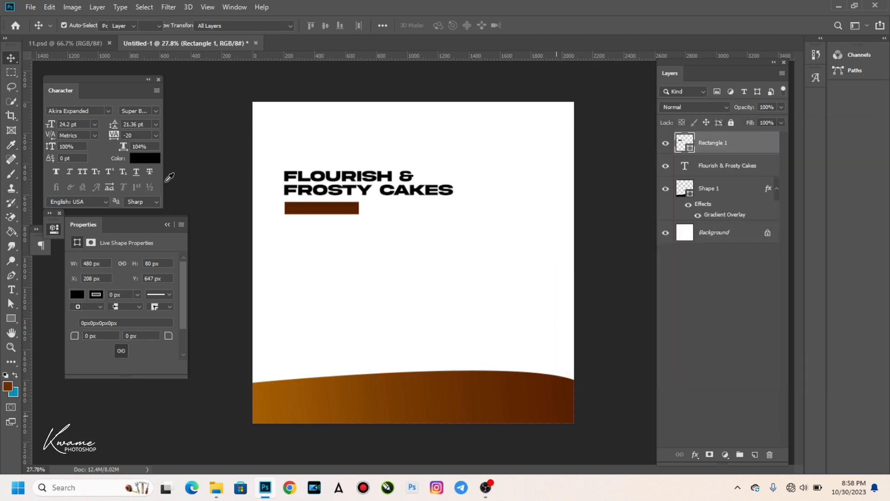
Recolour the title to the bar's brown, #592201.
left_click(346, 193)
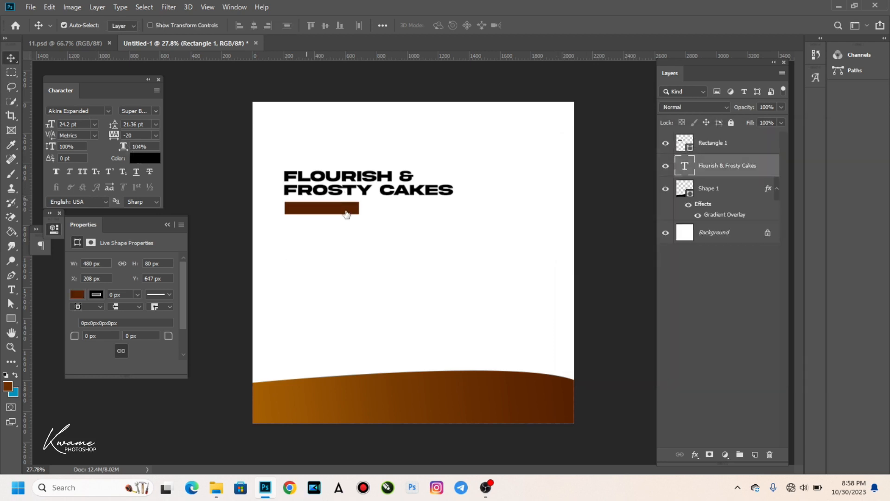
left_click(322, 211)
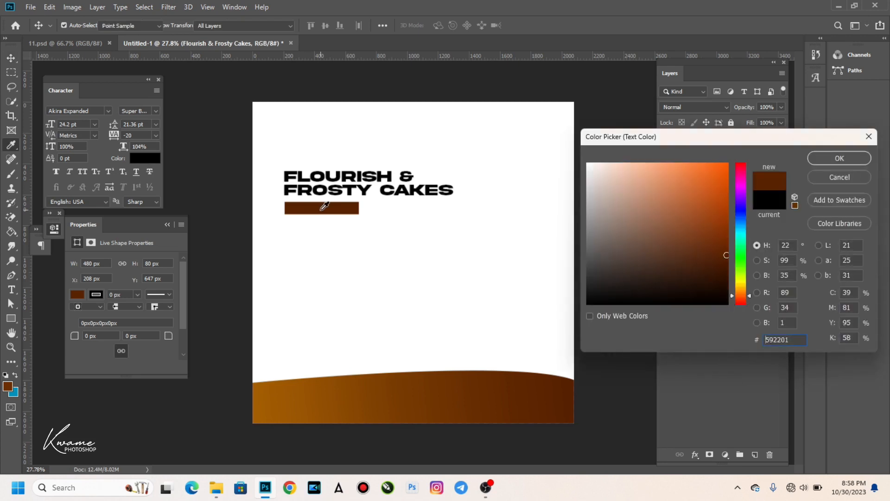
key("Return")
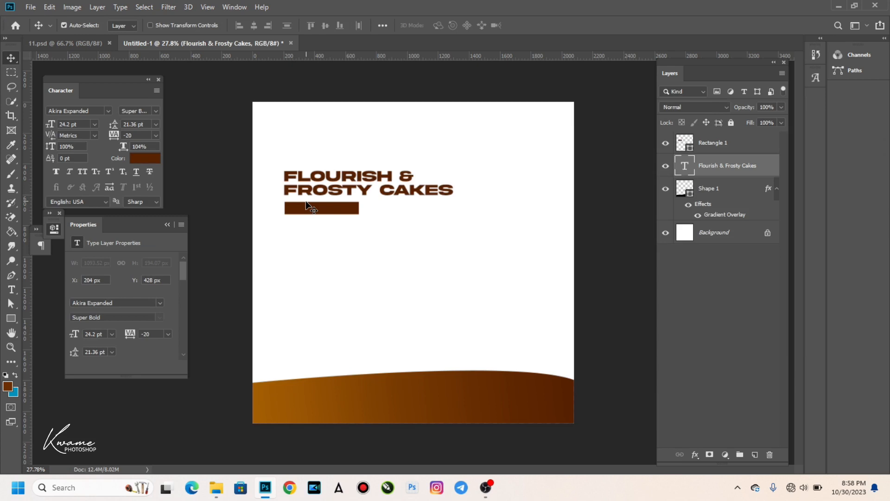
scroll(281, 200, "up", 3)
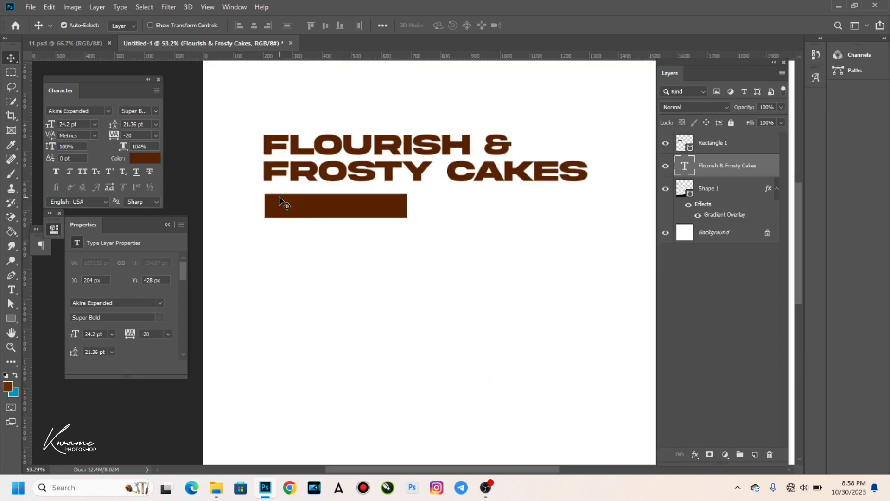
Start a new text layer below the brown bar and select all its text.
left_click(12, 290)
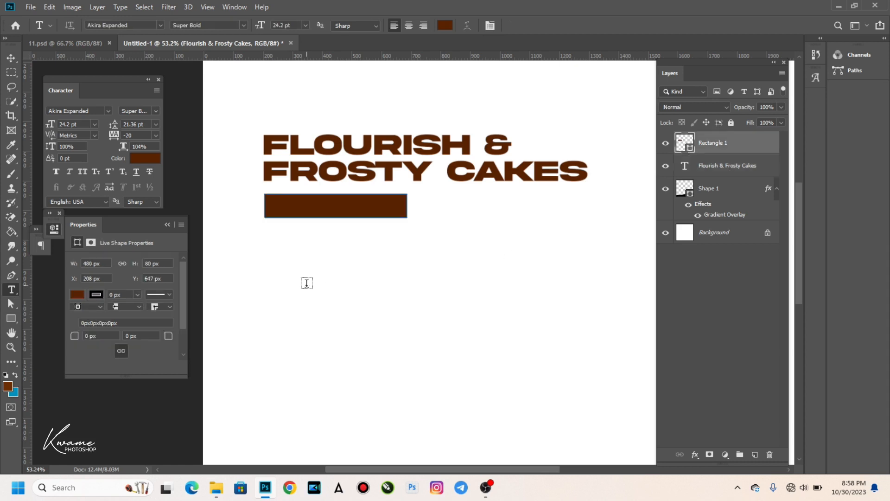
left_click(293, 281)
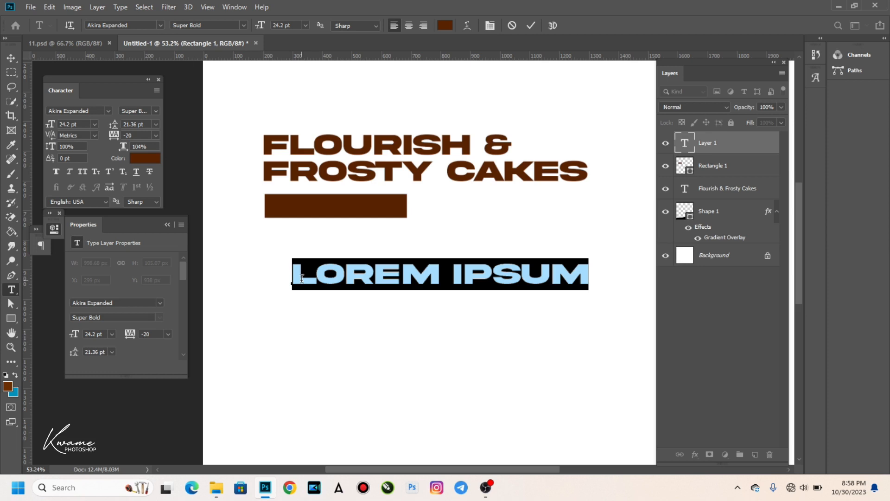
left_click(302, 278)
key("Right")
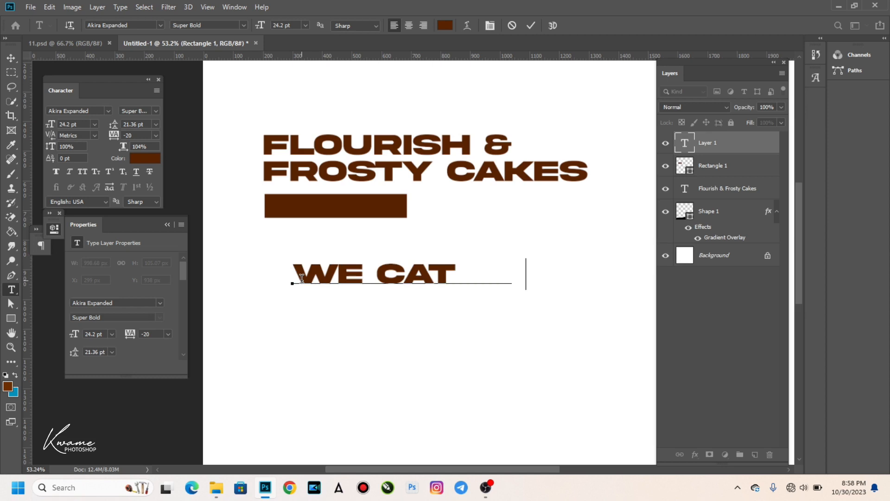
key("ctrl+a")
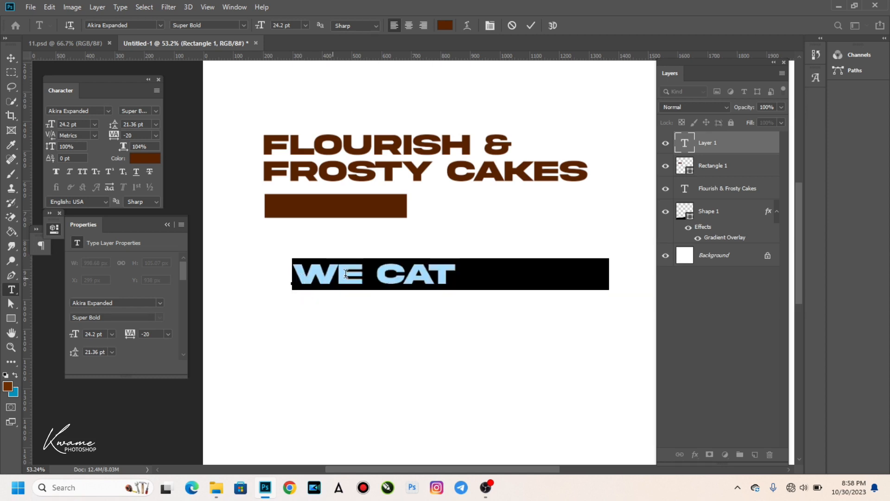
Make the WE CATER FOR label Gotham Medium, white, about 12 pt, and move it onto the brown bar.
left_click(159, 25)
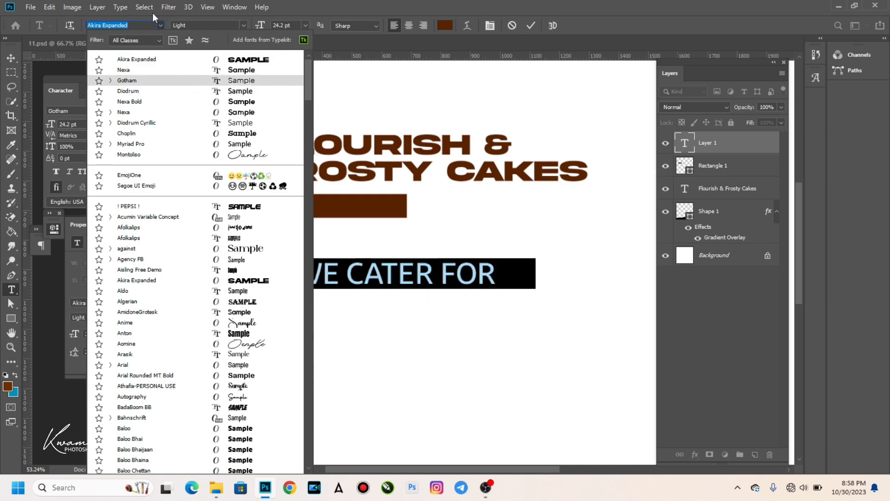
type("gotham")
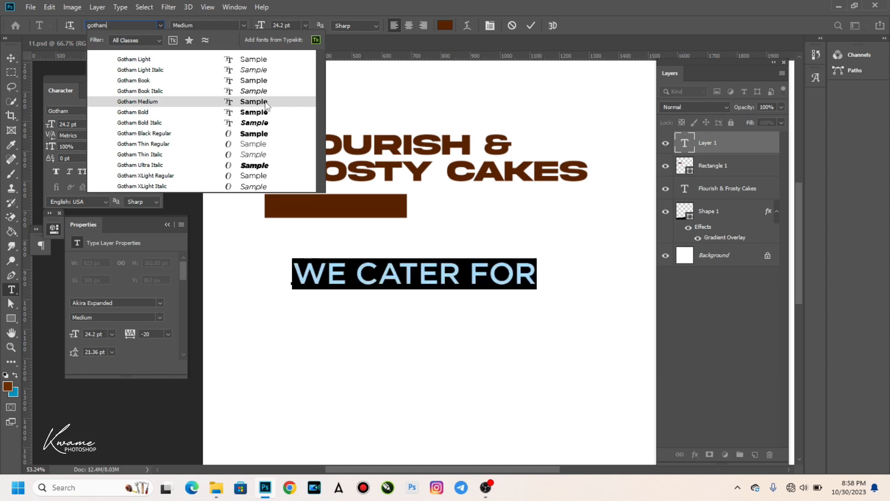
left_click(266, 105)
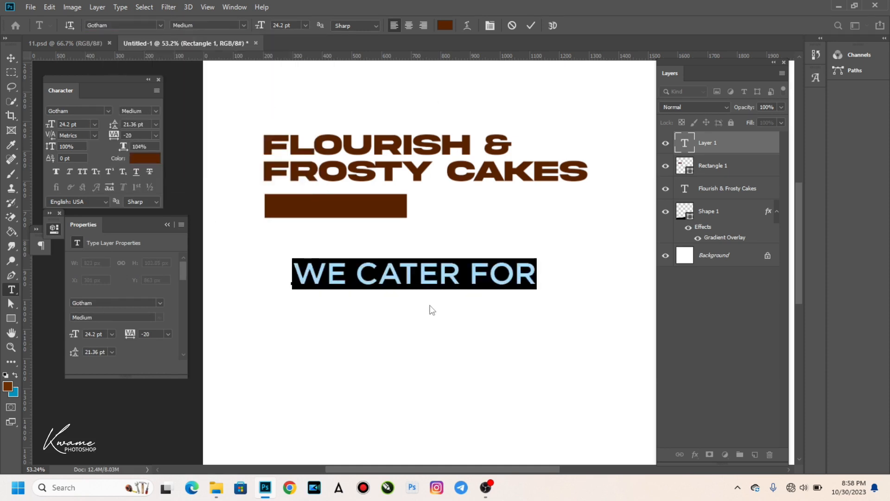
left_click_drag(431, 299, 395, 226)
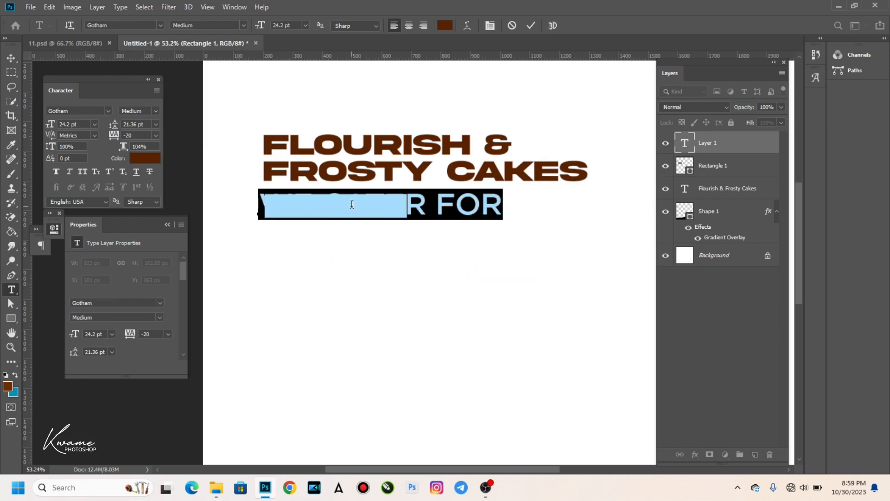
left_click(445, 26)
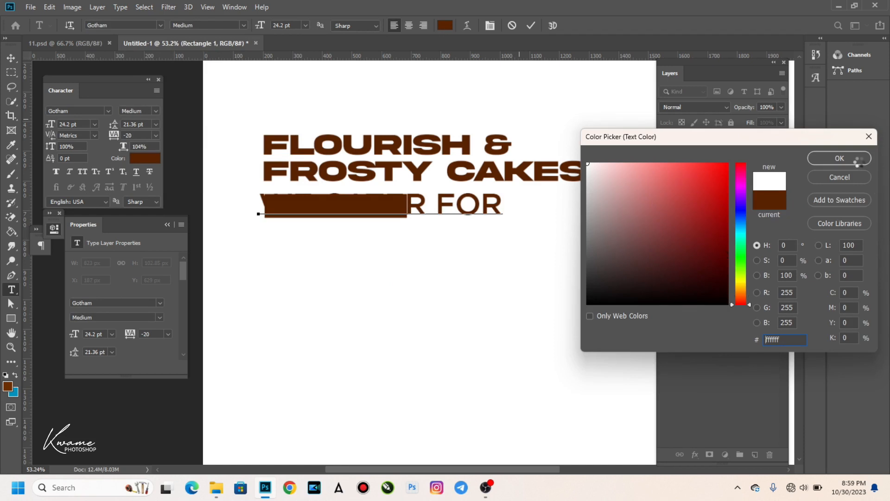
left_click(857, 160)
mouse_move(259, 26)
left_mouse_down()
mouse_move(251, 29)
mouse_move(258, 28)
left_mouse_up()
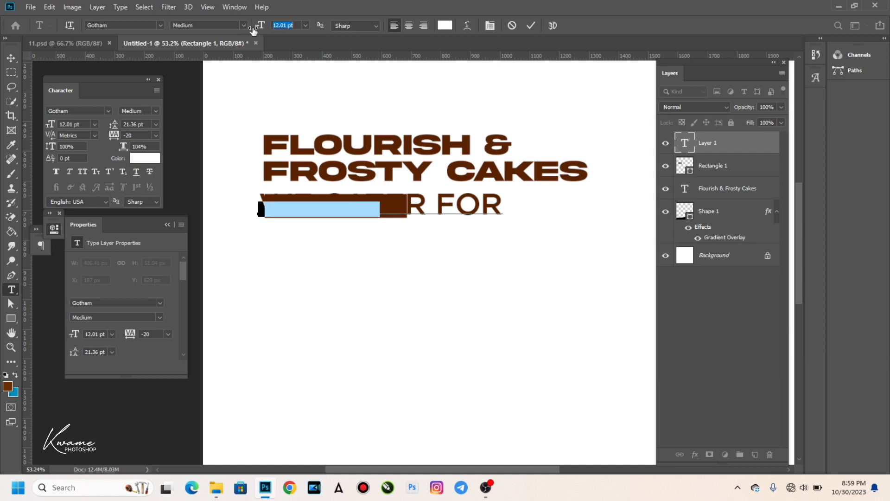
left_click(9, 60)
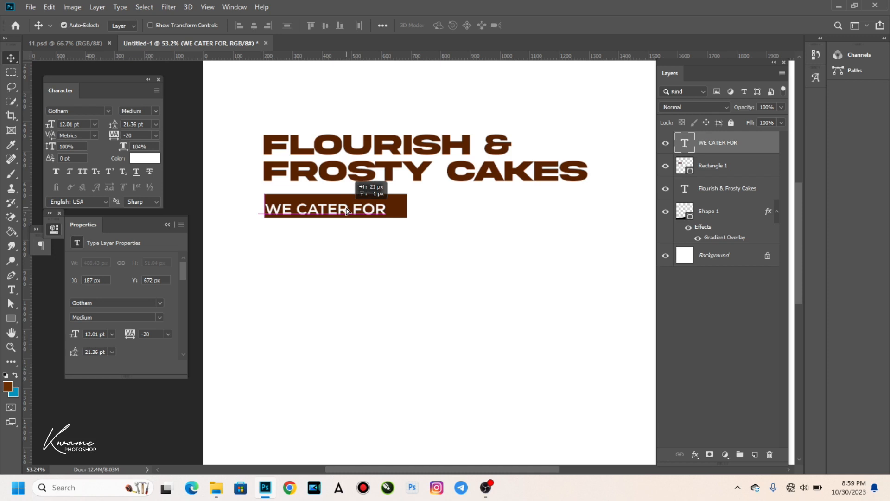
Centre the WE CATER FOR label inside the brown bar, nudging it with arrow keys.
left_click_drag(347, 211, 353, 211)
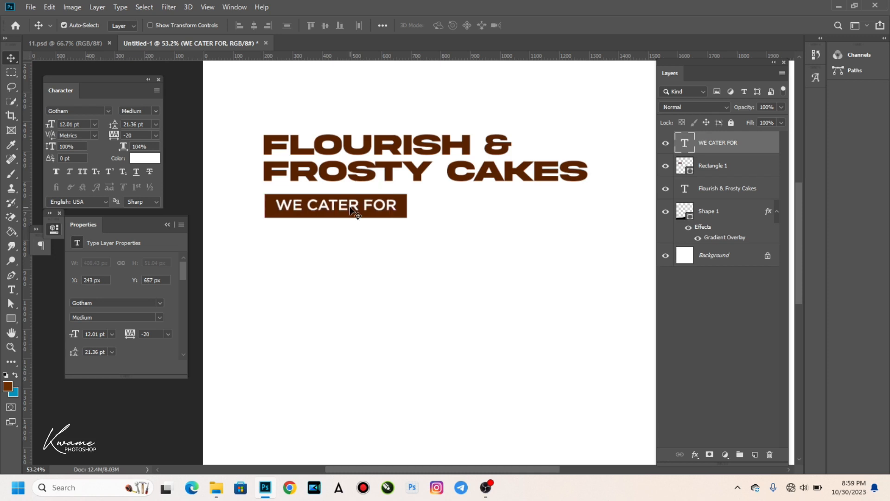
key("Down")
key("Down")
key("Left")
key("Left")
key("Down")
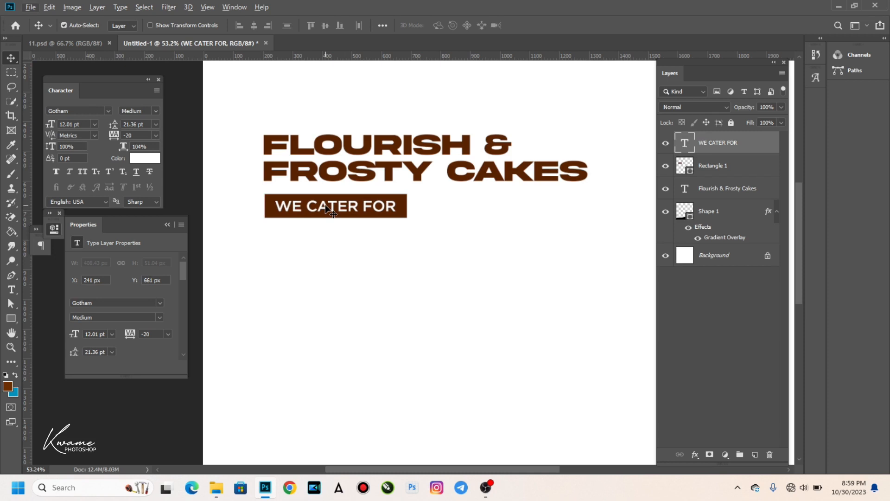
Place a black copy of the label below the bar and begin retyping it as 'Wedding, birthday party, engagement,'.
left_click_drag(323, 211, 324, 240)
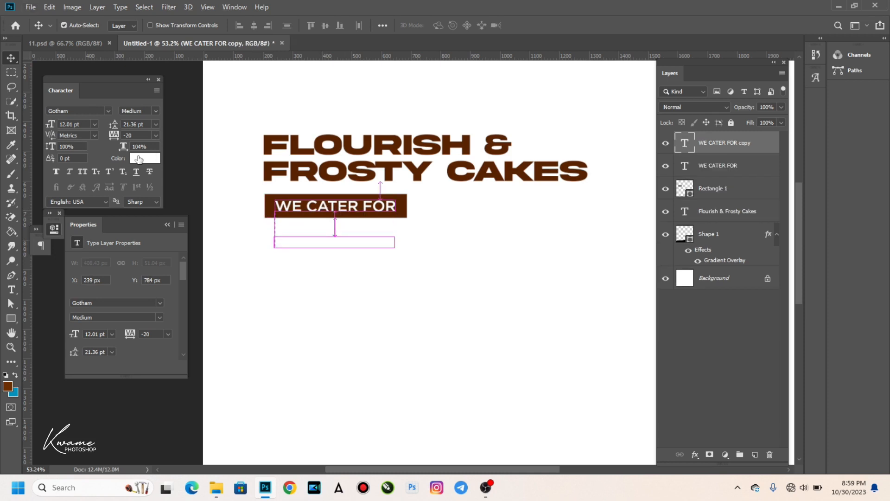
left_click(139, 159)
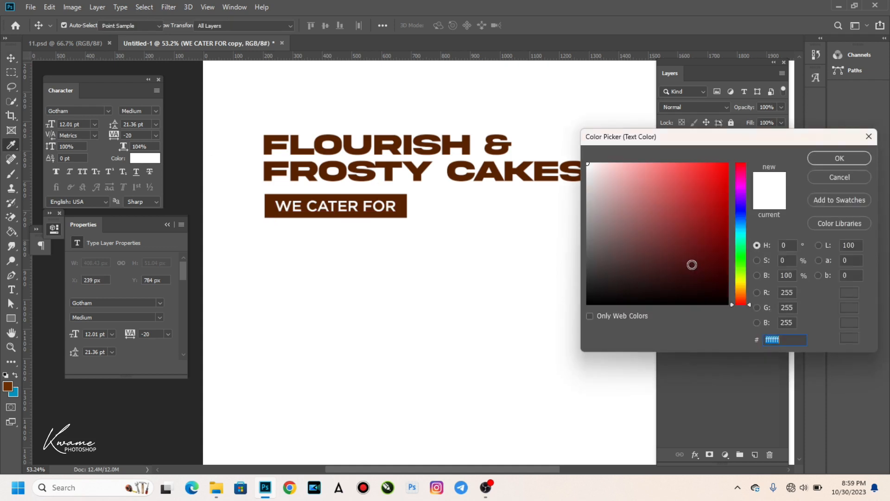
left_click(830, 159)
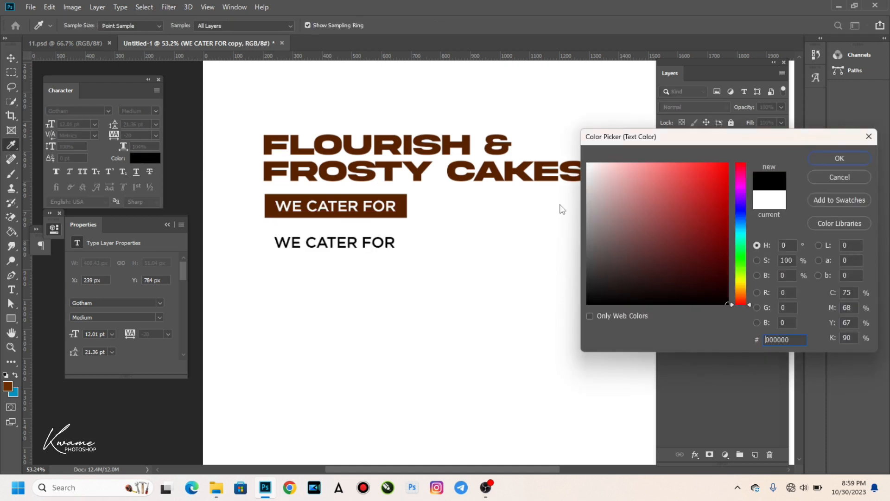
key("t")
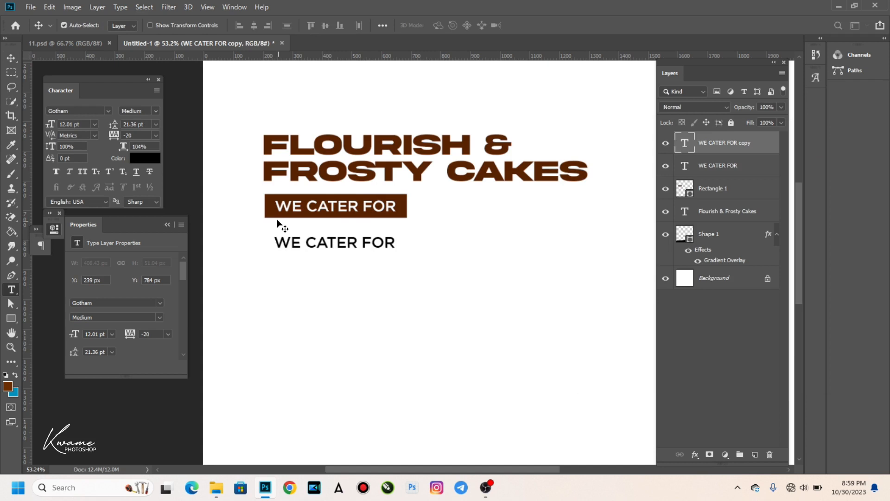
triple_click(288, 232)
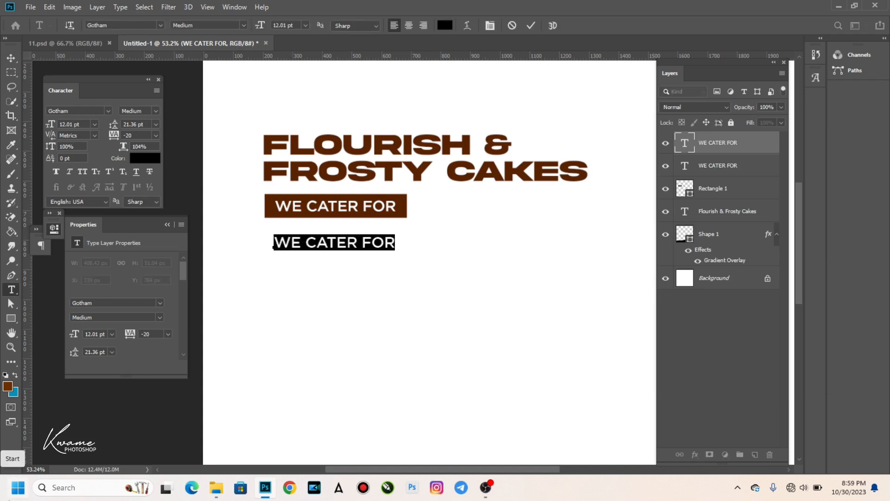
type("W")
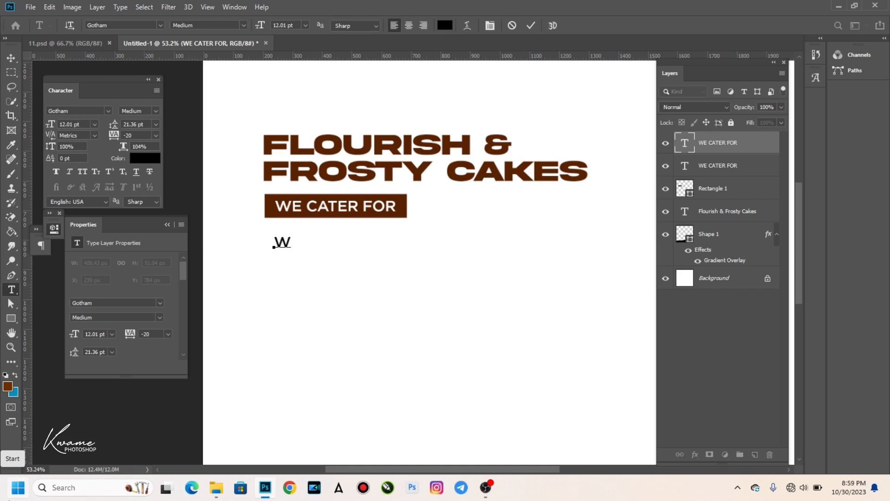
type(" dding")
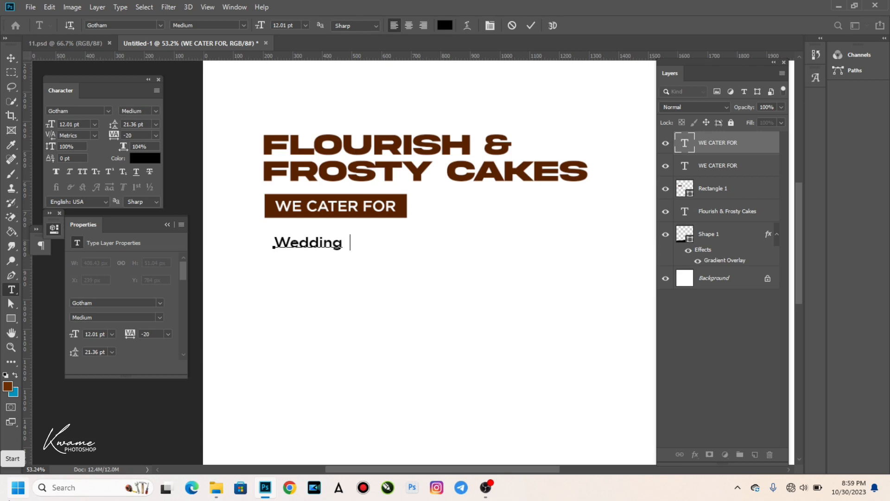
type(" ,birthday")
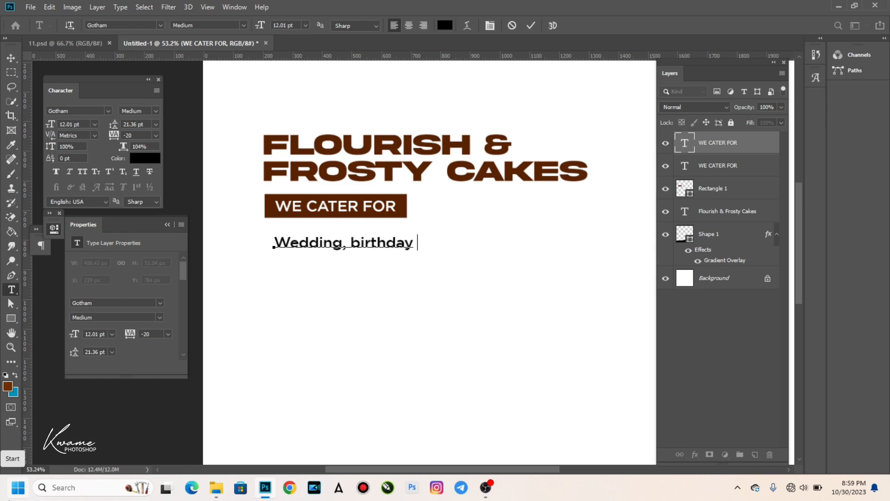
type(" party , en")
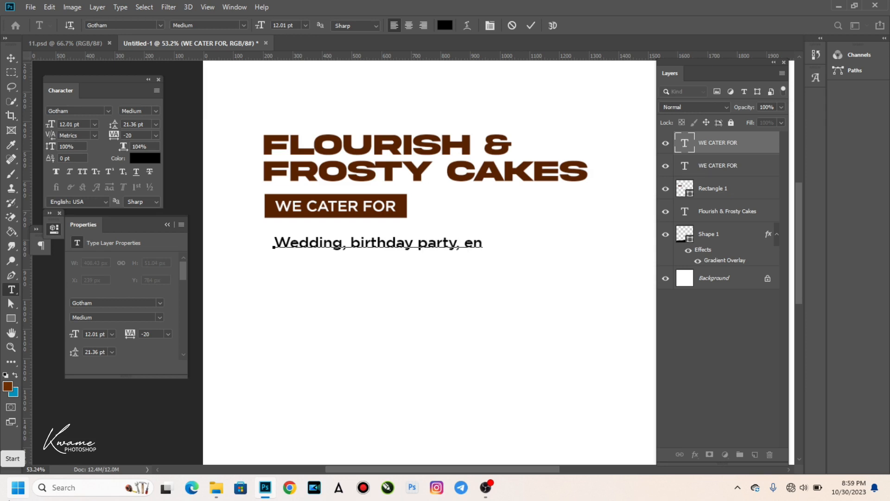
type("gagement,")
Continue the services list over three lines: funeral, spring…, pastries, meat pie, cookies and many more.
key("Return")
type("fu")
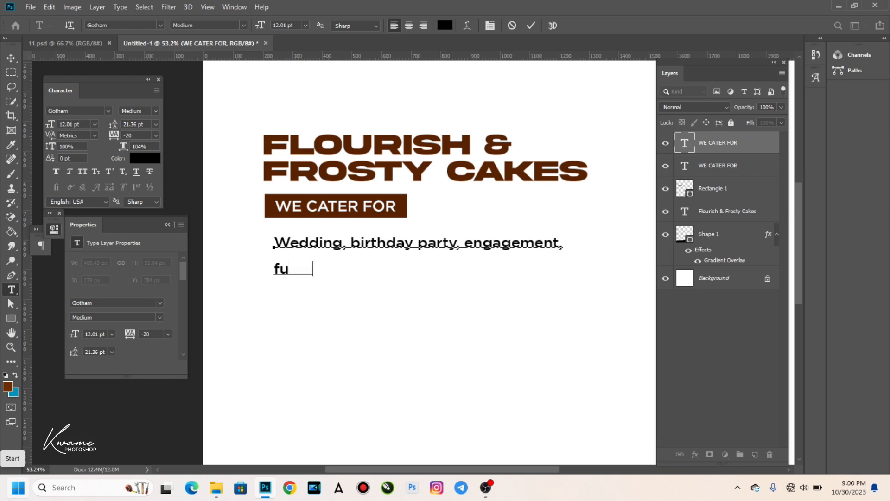
type("neral,  spr")
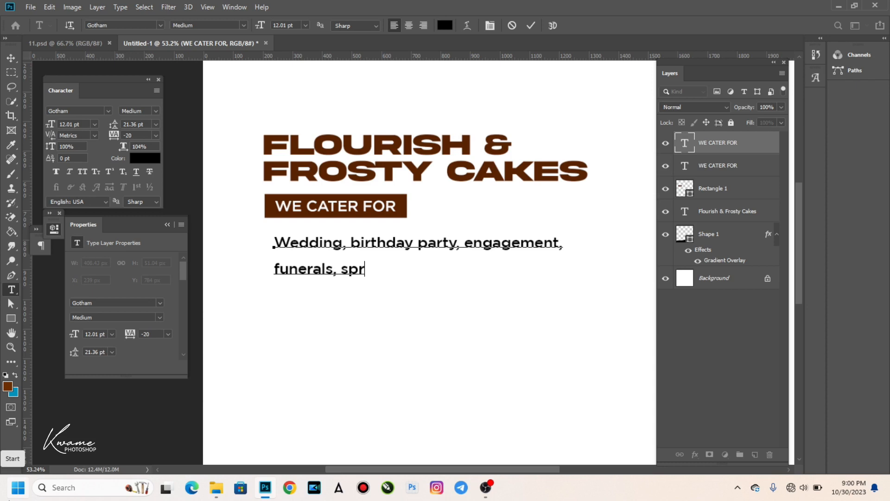
type("ing              ")
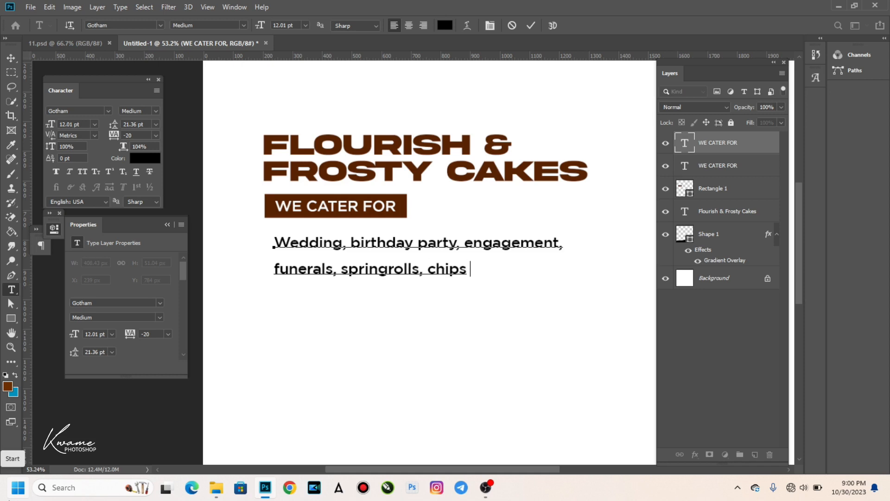
type("     , pastries")
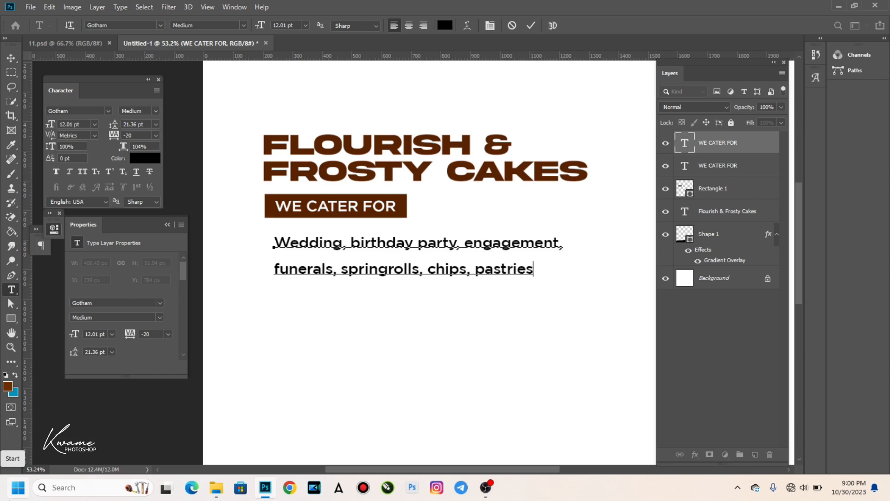
type(",")
key("Return")
type("me")
key("BackSpace")
key("BackSpace")
type("atpie  ")
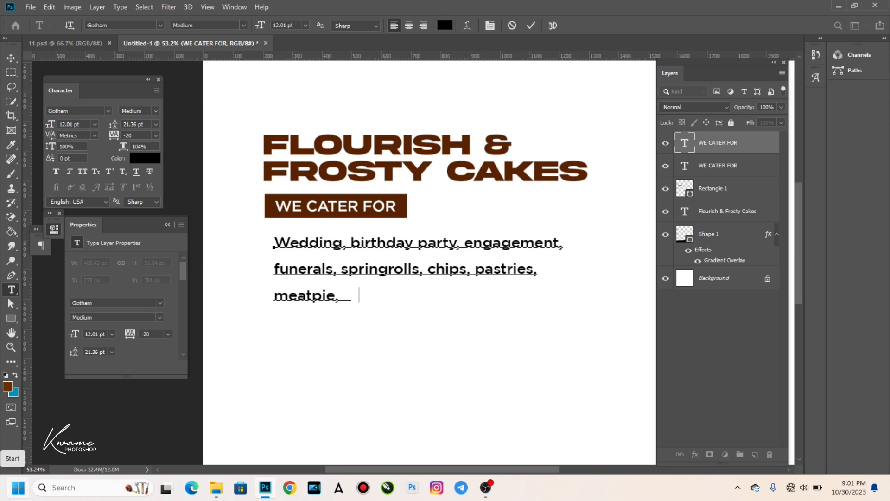
type("      sa")
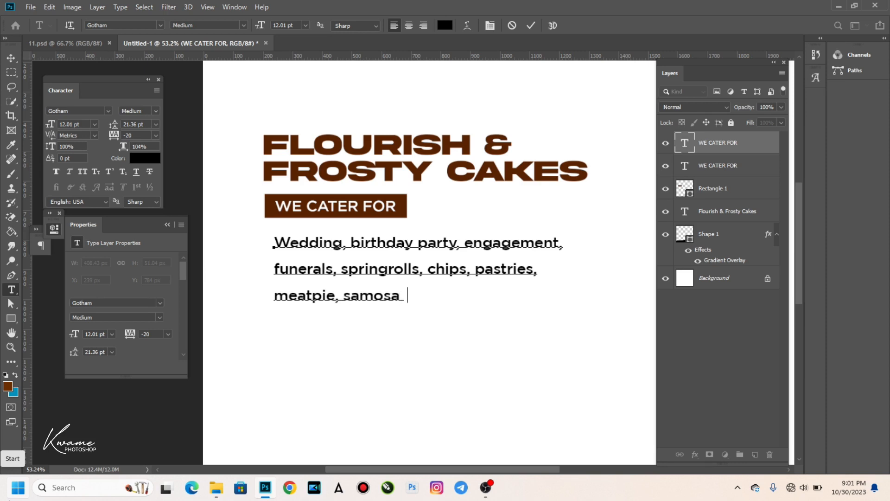
type("     , cookies")
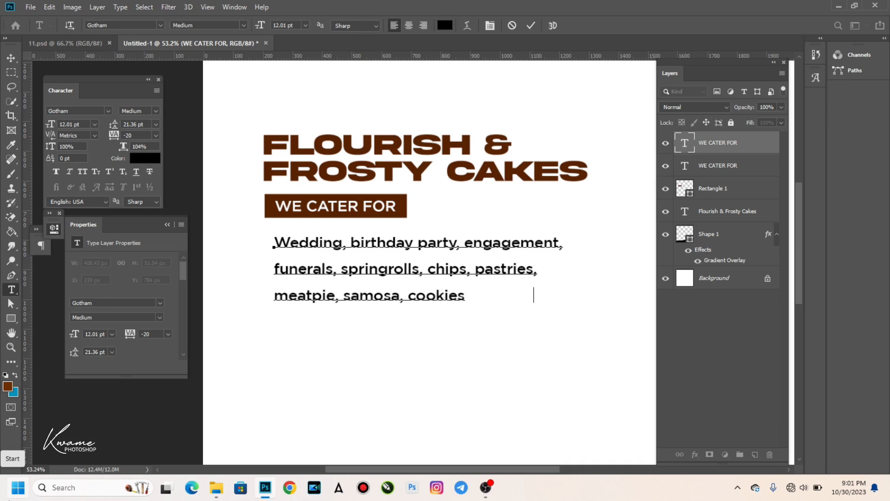
key("BackSpace")
type("re.")
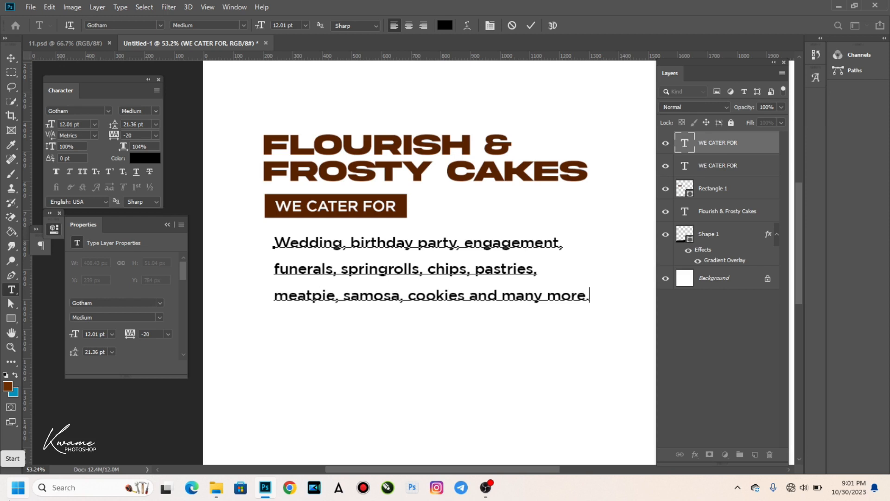
key("ctrl")
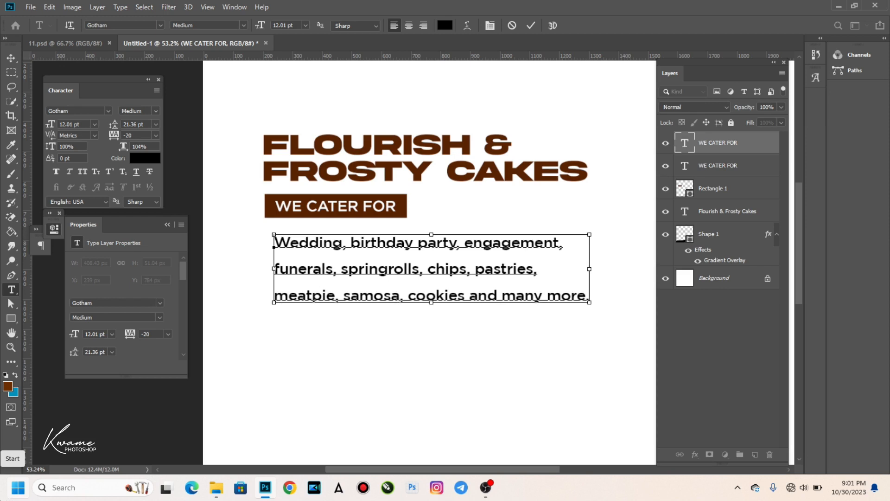
Set the service list's leading to 12.36 pt and commit the text.
key("ctrl+a")
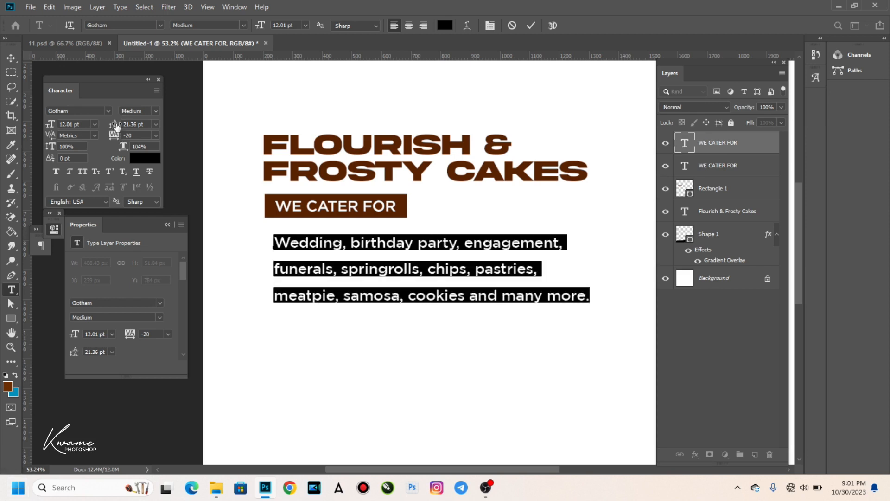
left_click_drag(113, 124, 113, 125)
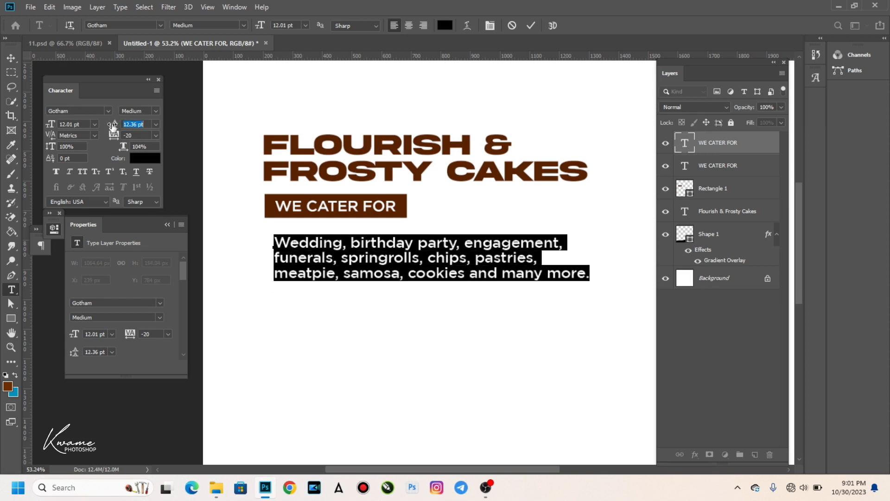
left_click(11, 58)
Move the services paragraph up directly beneath the WE CATER FOR bar.
left_click_drag(345, 257, 335, 247)
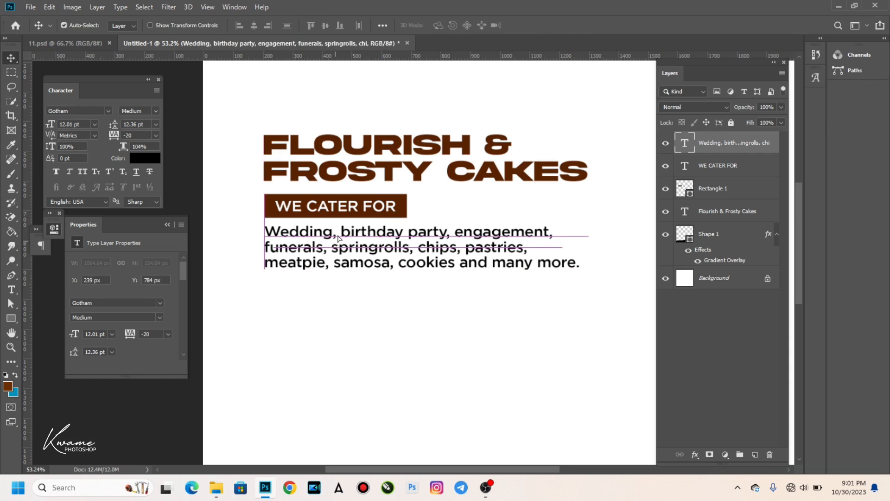
scroll(333, 268, "down", 3)
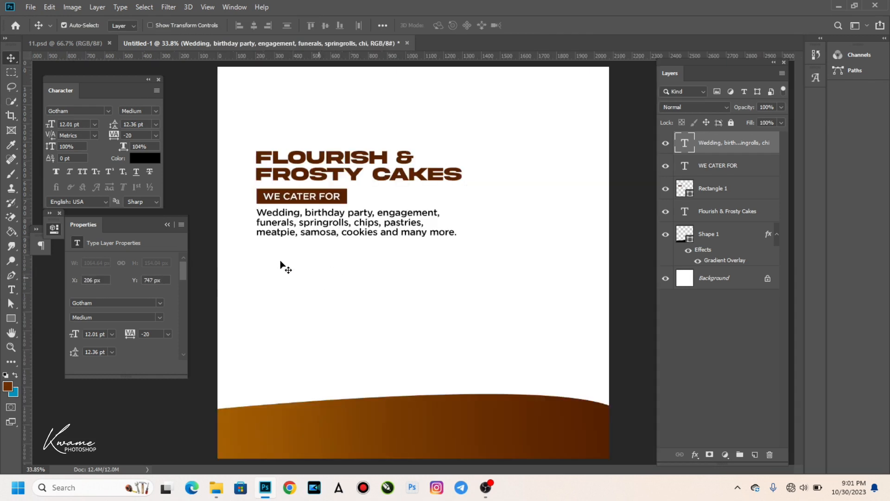
left_click(13, 315)
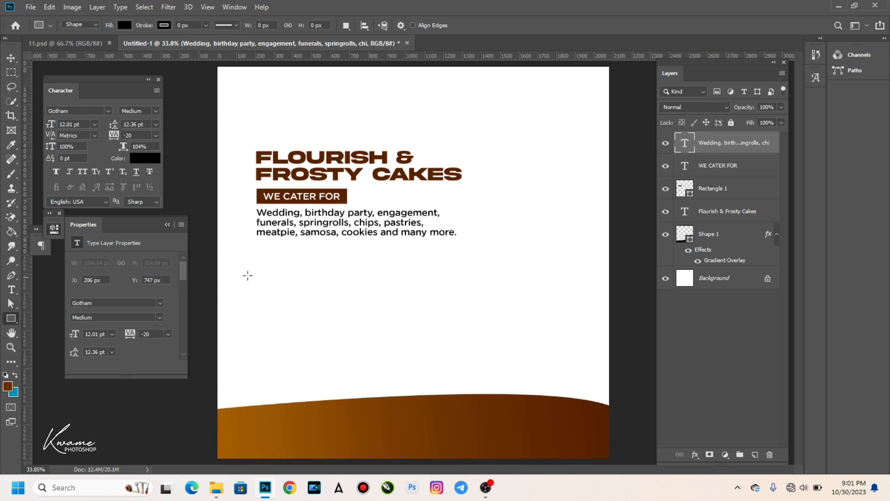
Draw a 338 × 281 px black rectangle under the services list with an 11 px white stroke.
left_click_drag(257, 250, 322, 303)
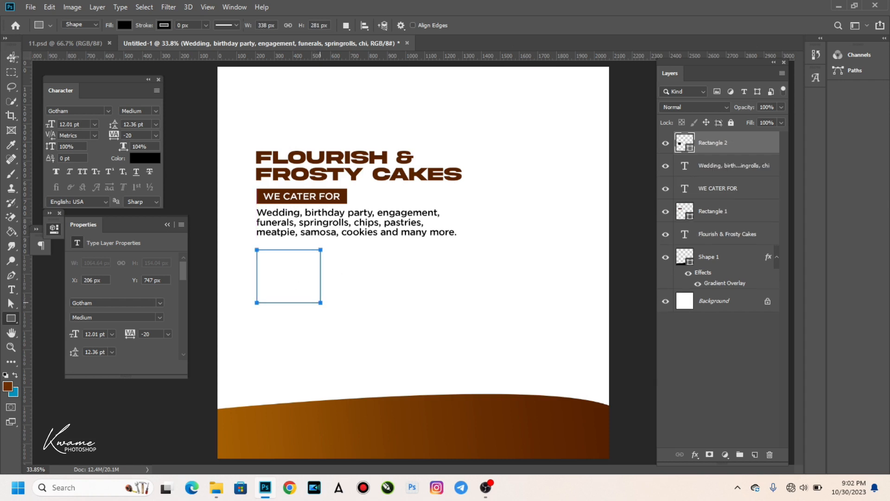
left_click(11, 58)
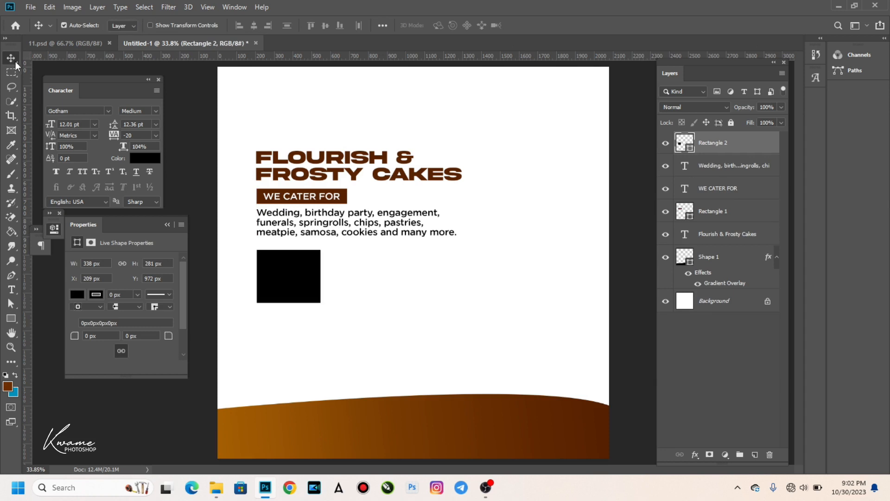
left_click(12, 318)
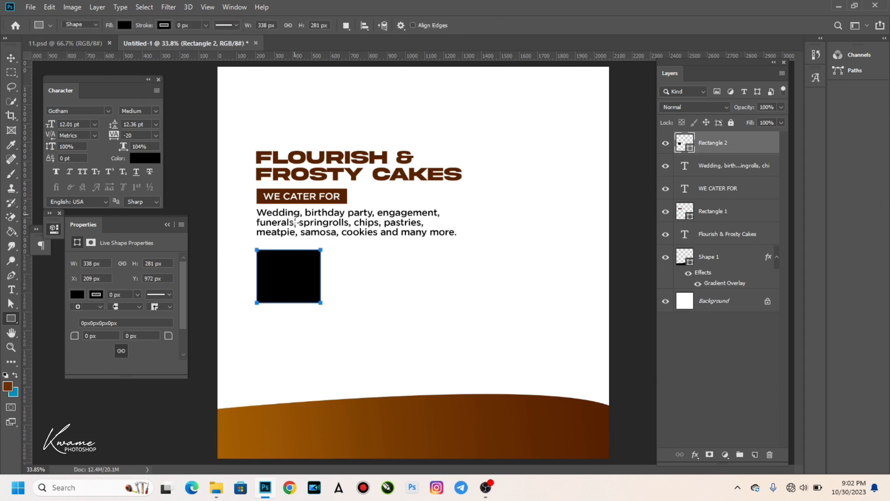
left_click_drag(141, 28, 147, 29)
left_click(164, 25)
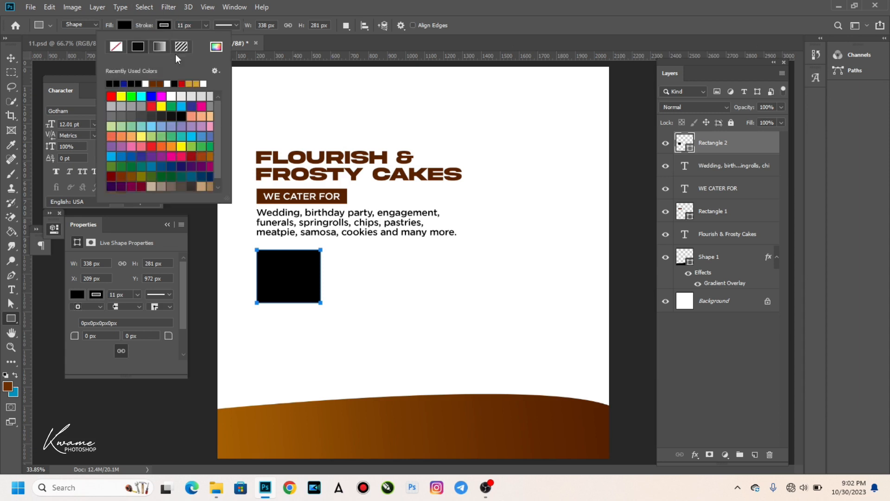
left_click(172, 95)
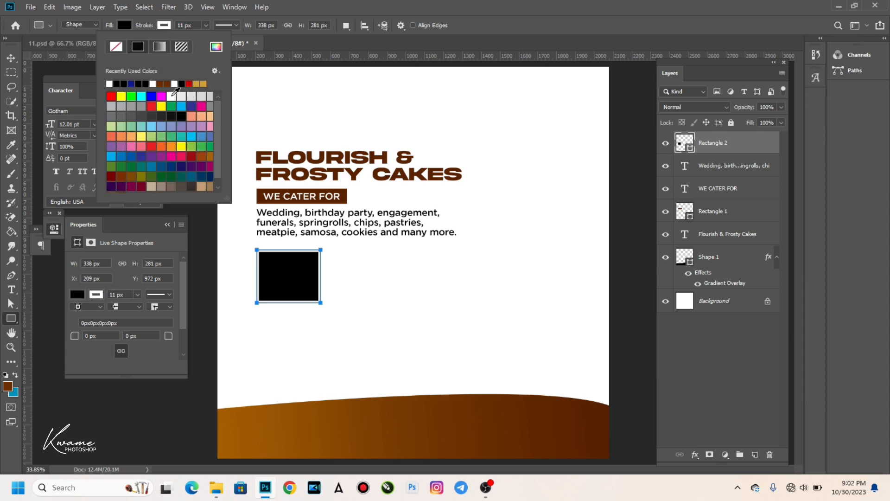
left_click(11, 57)
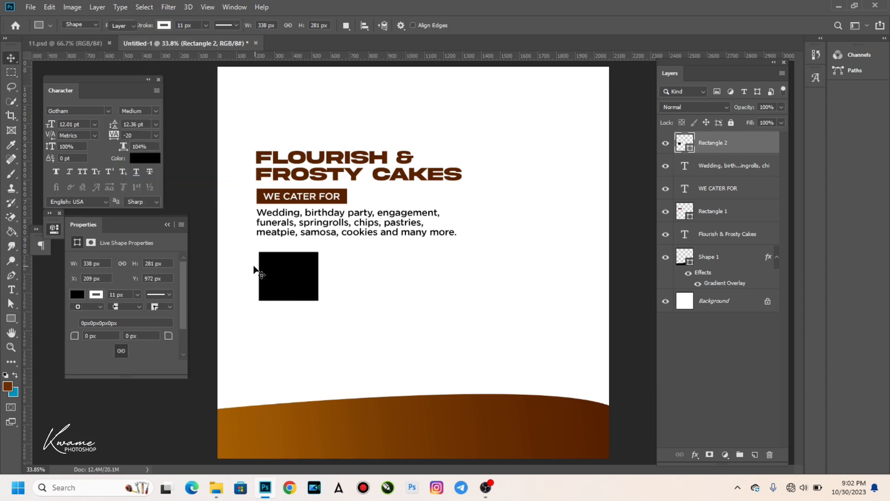
scroll(254, 277, "up", 3)
scroll(253, 278, "up", 2)
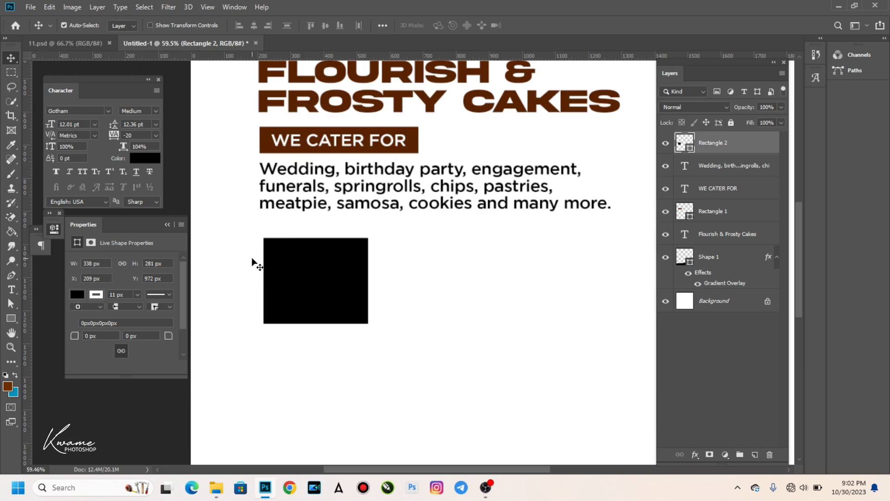
Alt-drag copies of Rectangle 2 into a 2 × 2 grid of four boxes and group them with Ctrl+G.
scroll(350, 260, "down", 3)
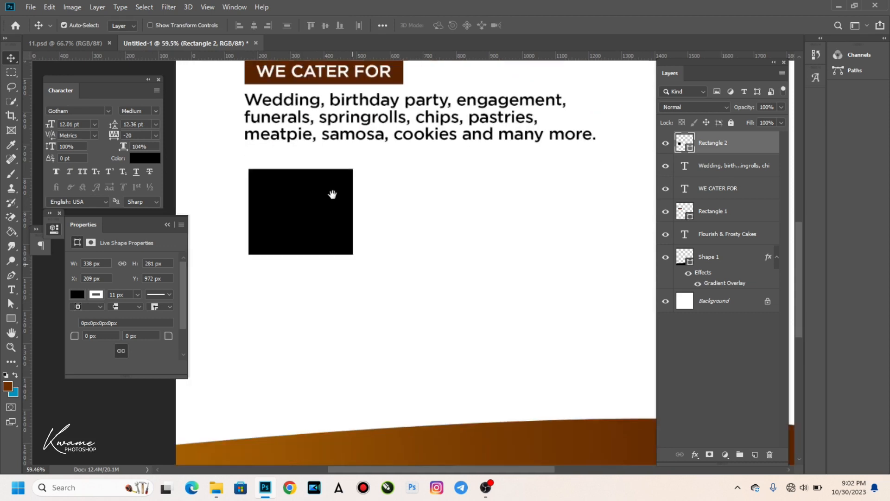
left_click_drag(306, 204, 308, 300)
left_click_drag(380, 188, 449, 290)
left_click_drag(226, 173, 439, 279)
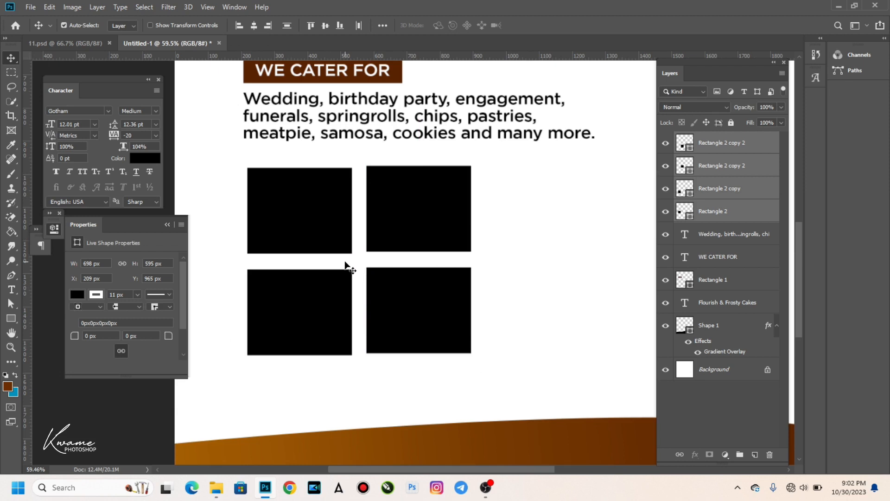
key("ctrl+g")
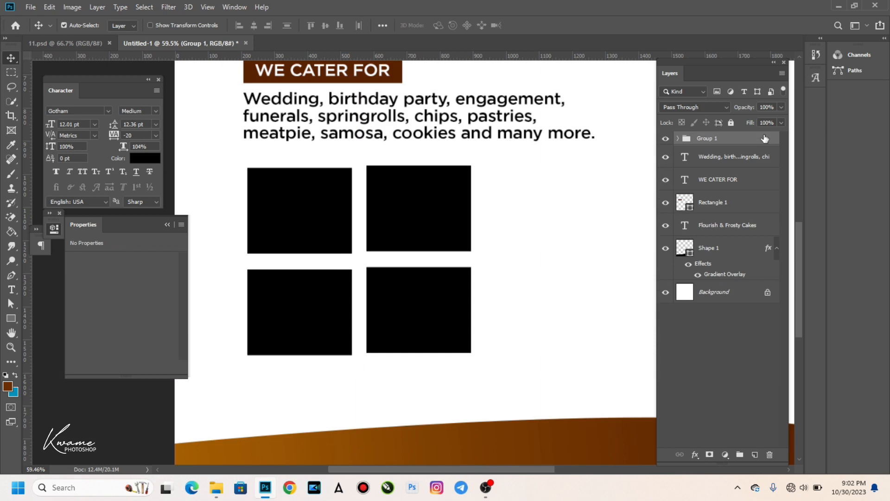
Add a drop shadow to Group 1 with 0 px distance, 16 px size and 38% opacity.
double_click(769, 165)
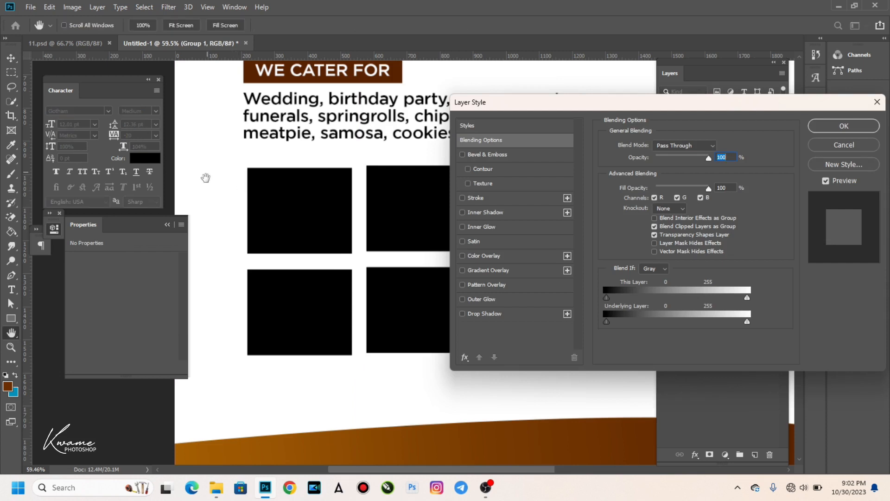
left_click(523, 315)
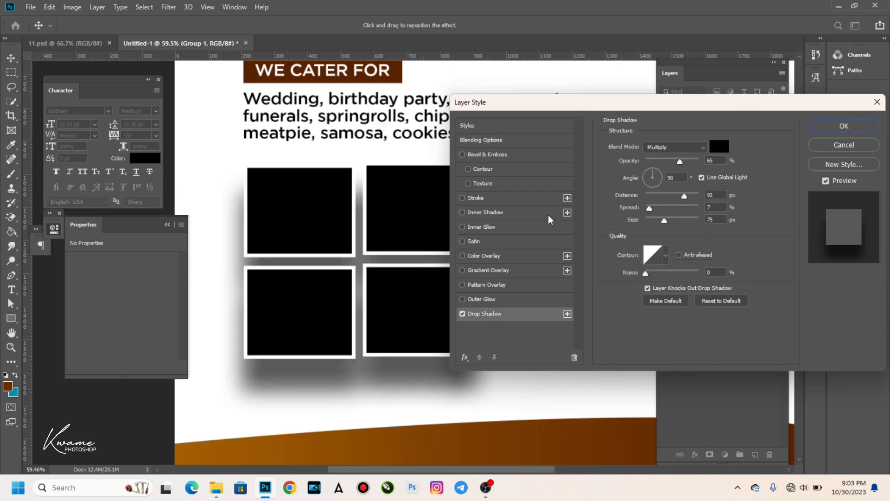
left_click_drag(628, 104, 715, 90)
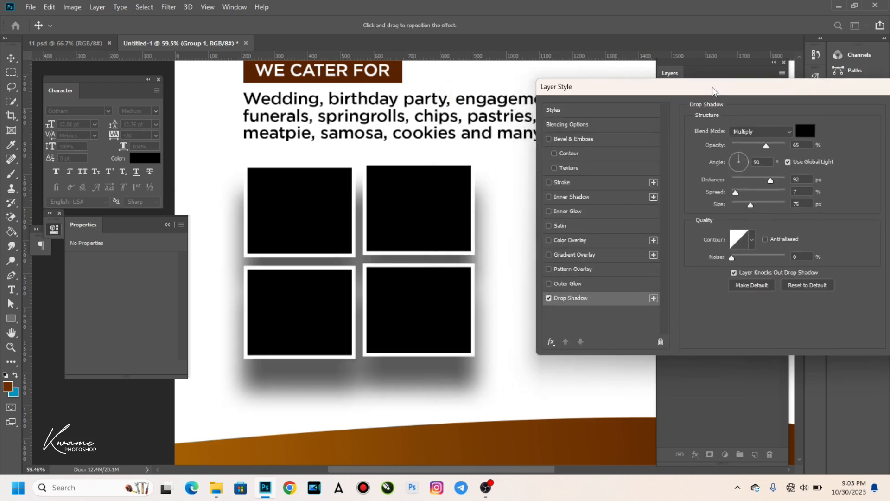
left_click_drag(757, 180, 707, 184)
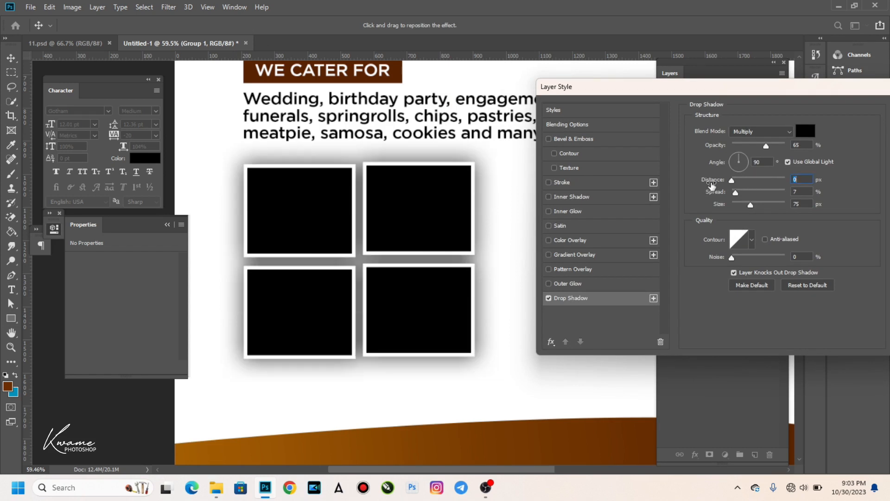
left_click_drag(751, 208, 740, 210)
left_click_drag(764, 143, 752, 143)
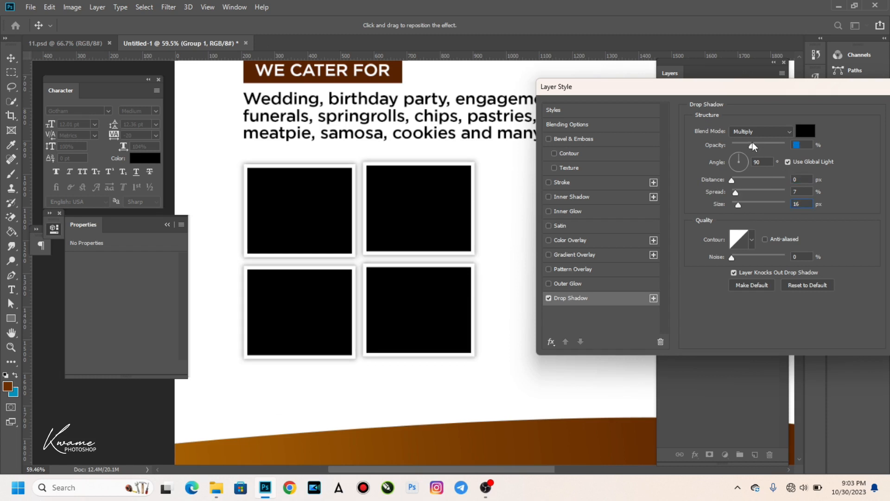
left_click_drag(739, 204, 741, 208)
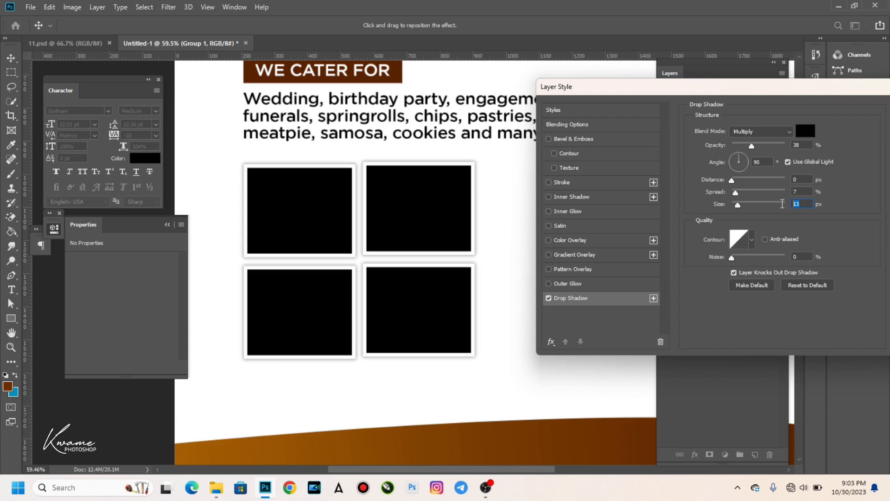
type("1")
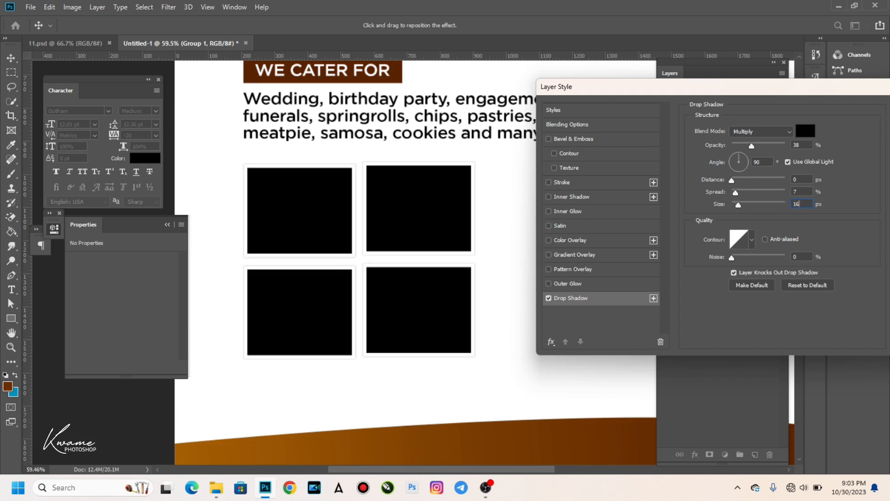
left_click(823, 213)
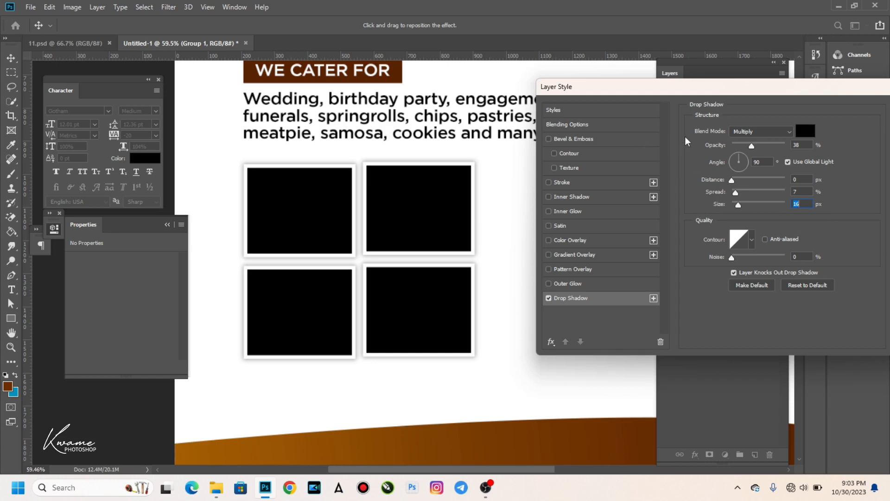
Set the shadow blend mode to Normal and apply the layer style.
left_click_drag(752, 89, 702, 96)
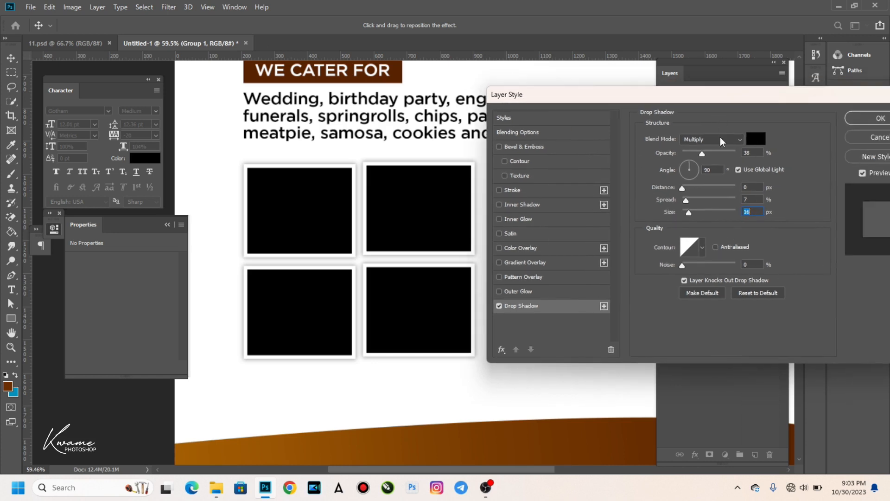
left_click(701, 141)
left_click(711, 149)
left_click(850, 121)
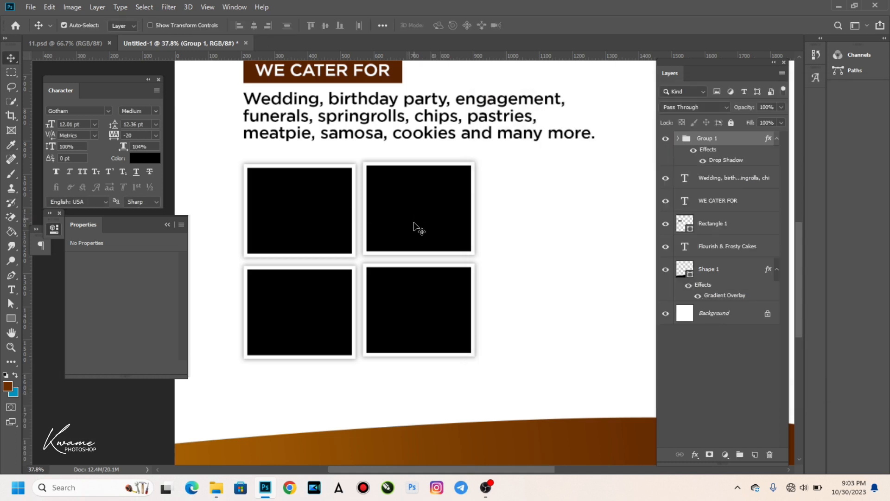
Create a new text box on the brown wave at the bottom-left of the flyer.
scroll(419, 224, "down", 3)
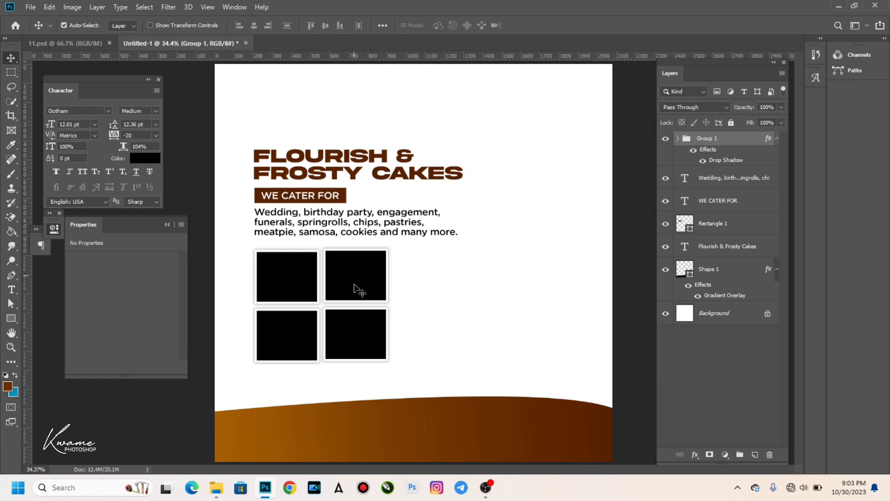
scroll(298, 312, "up", 2)
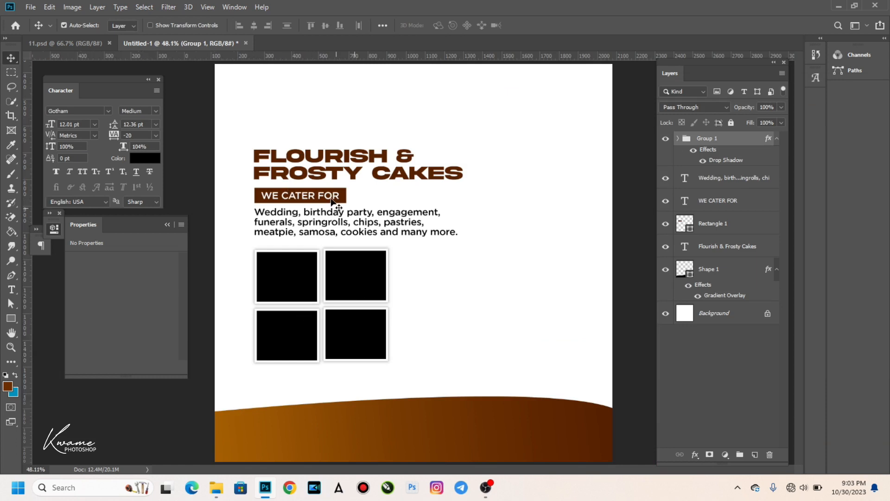
scroll(379, 207, "down", 3)
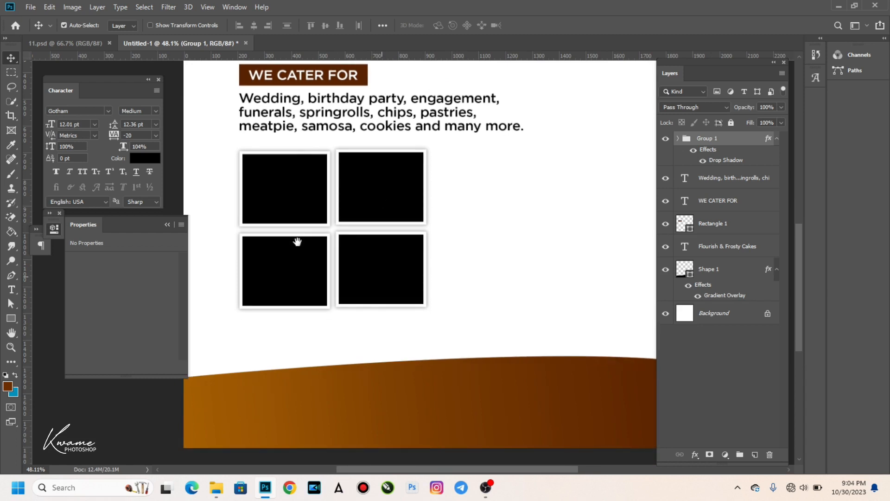
left_click(12, 290)
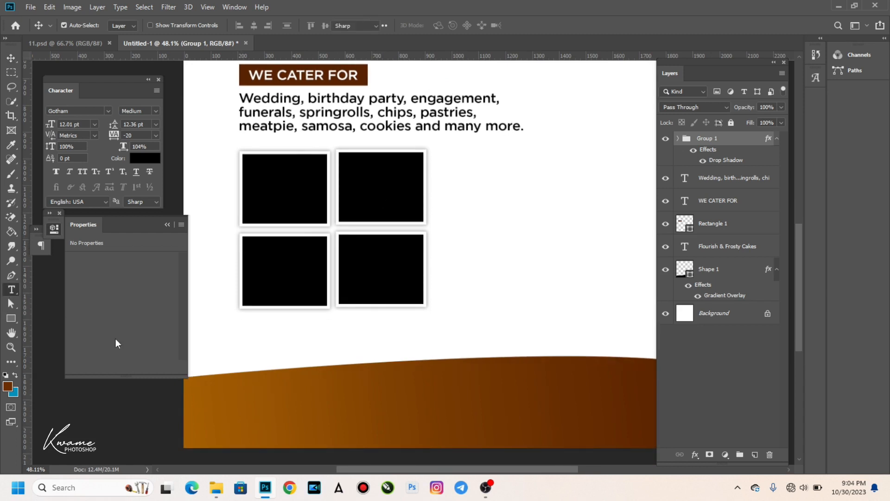
left_click(266, 394)
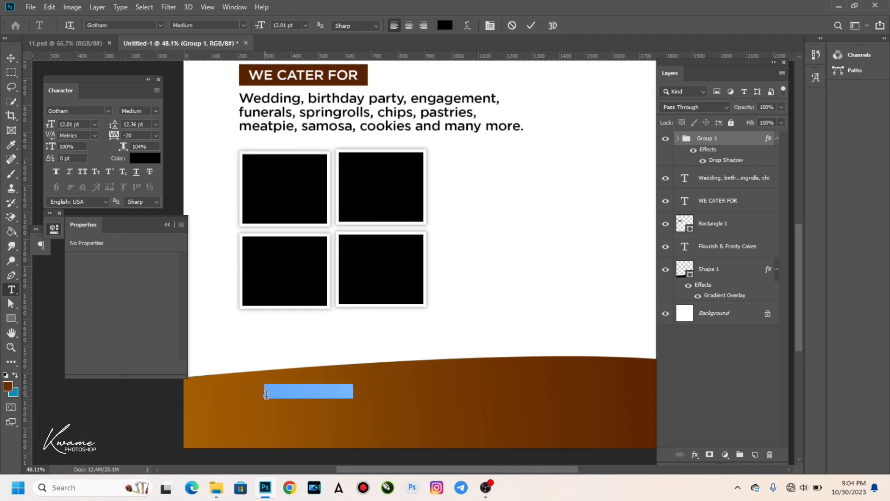
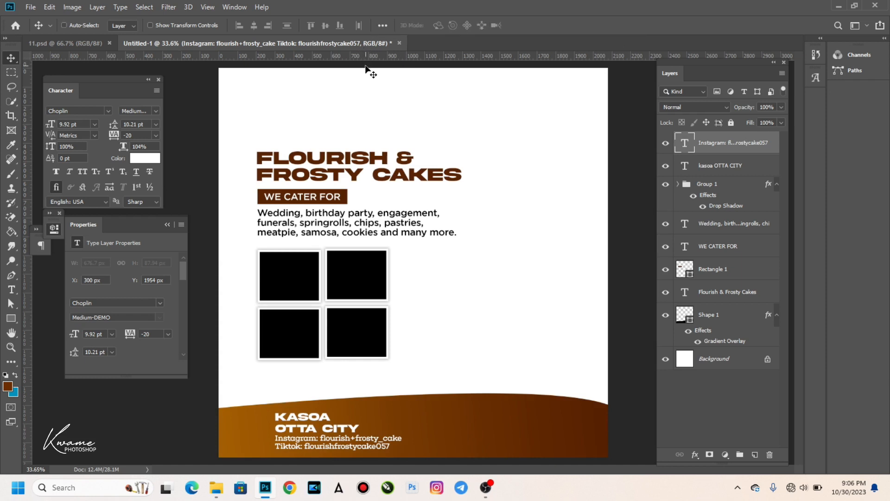
Shrink the Instagram/Tiktok text to about 89% and nudge it up slightly.
key("ctrl")
scroll(331, 449, "up", 1)
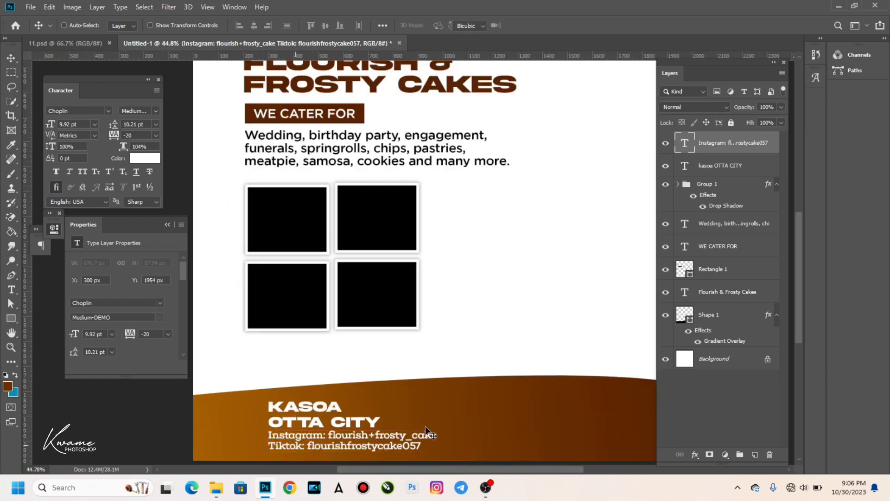
key("ctrl+t")
left_click_drag(435, 431, 416, 433)
key("Return")
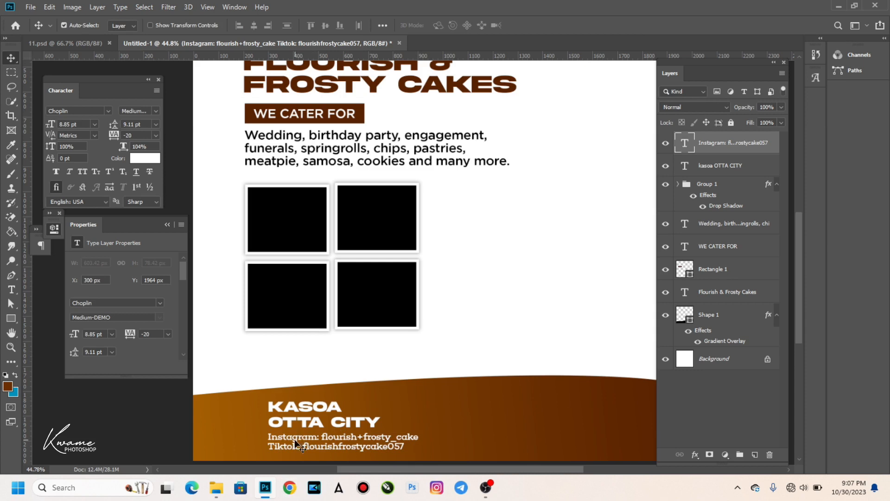
key("Up")
key("Up")
key("Up")
key("Up")
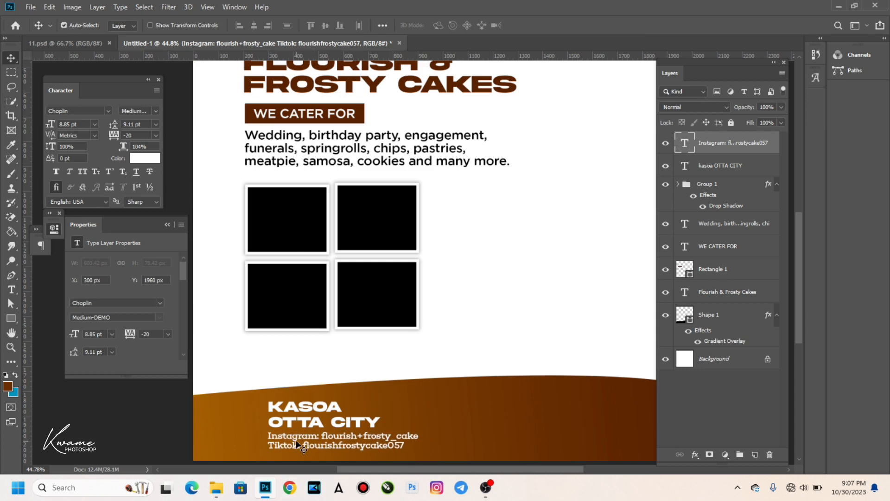
Replace the '+' in the Instagram handle with an underscore '_'.
key("t")
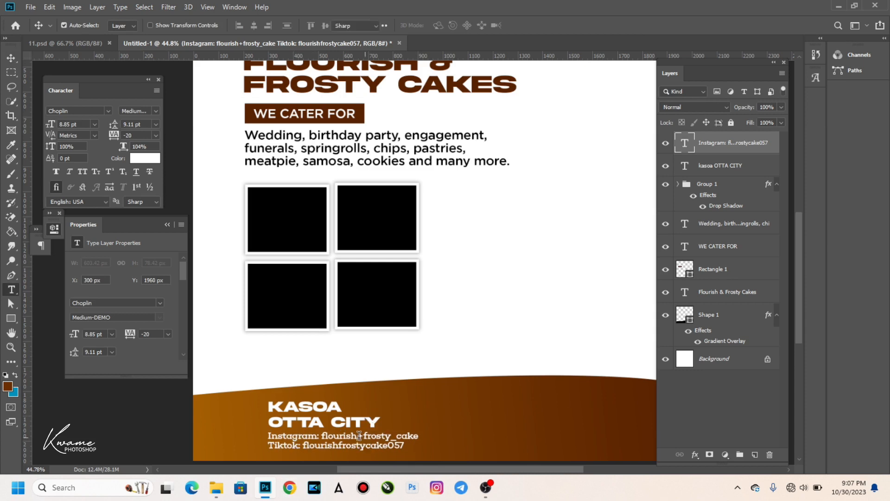
left_click(359, 436)
key("ctrl+a")
left_click_drag(356, 436, 363, 436)
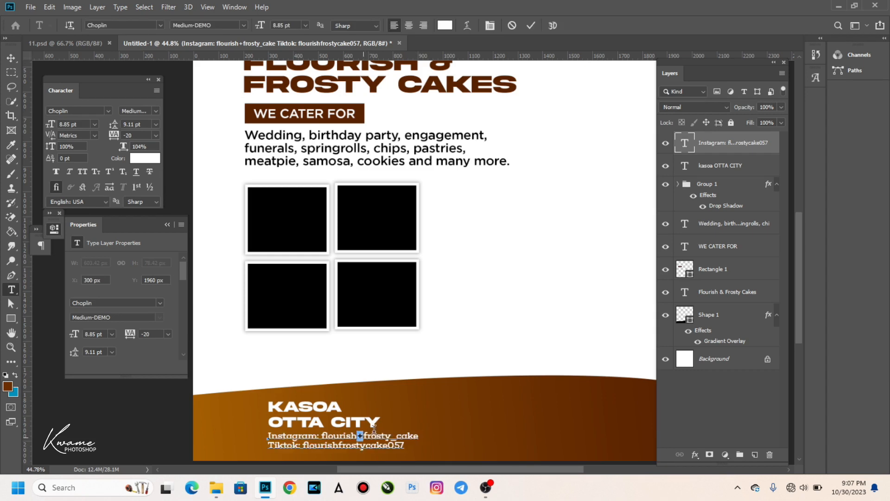
type("_")
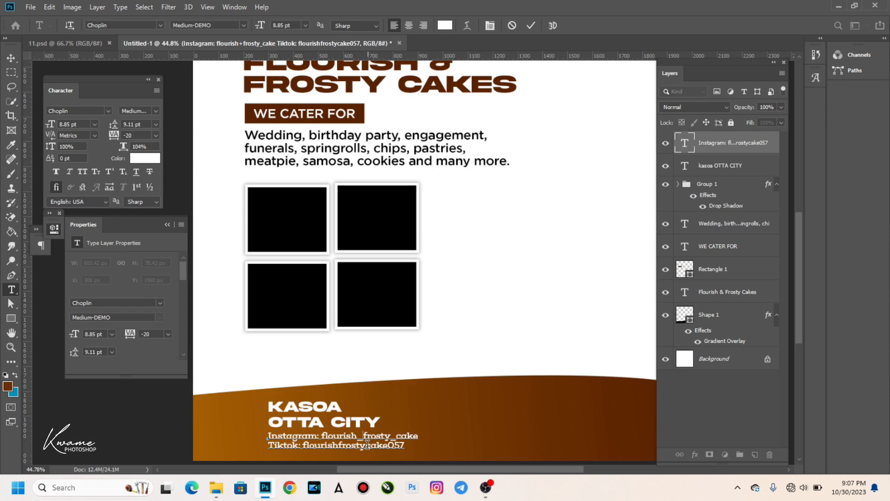
left_click(11, 58)
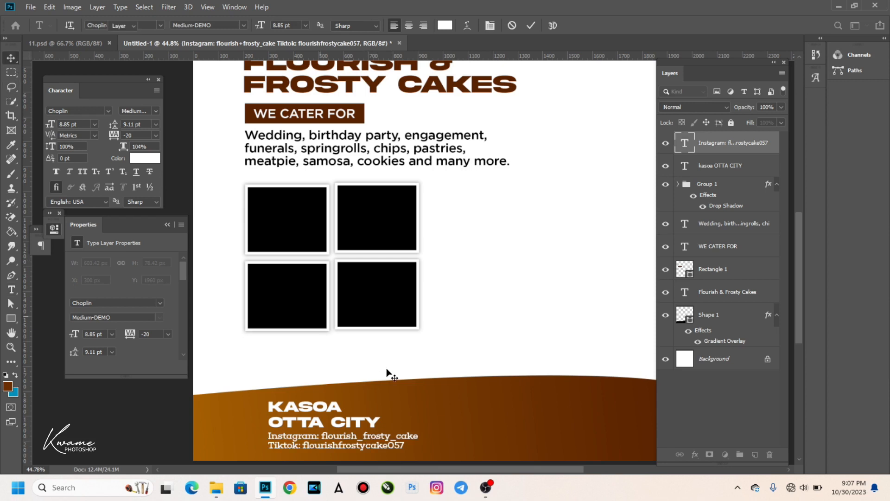
scroll(386, 411, "down", 2)
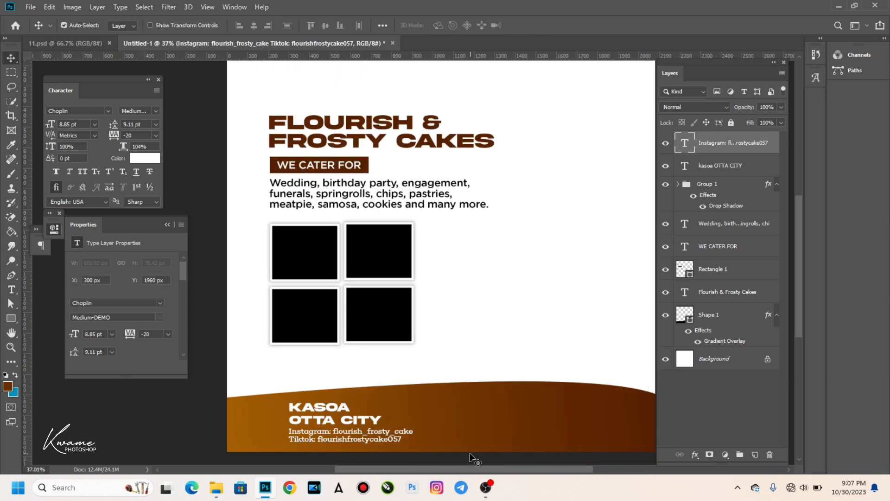
scroll(439, 432, "up", 3)
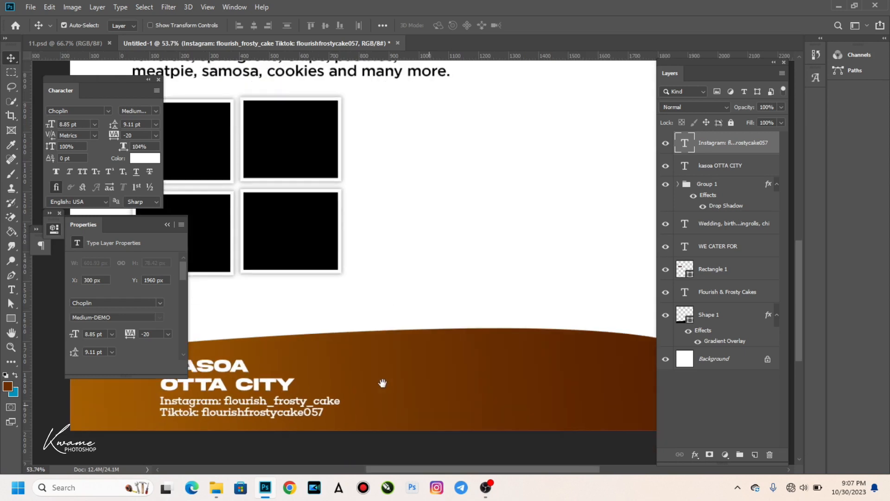
Alt-drag a copy of the KASOA OTTA CITY text further right in the footer.
left_click_drag(253, 388, 464, 385)
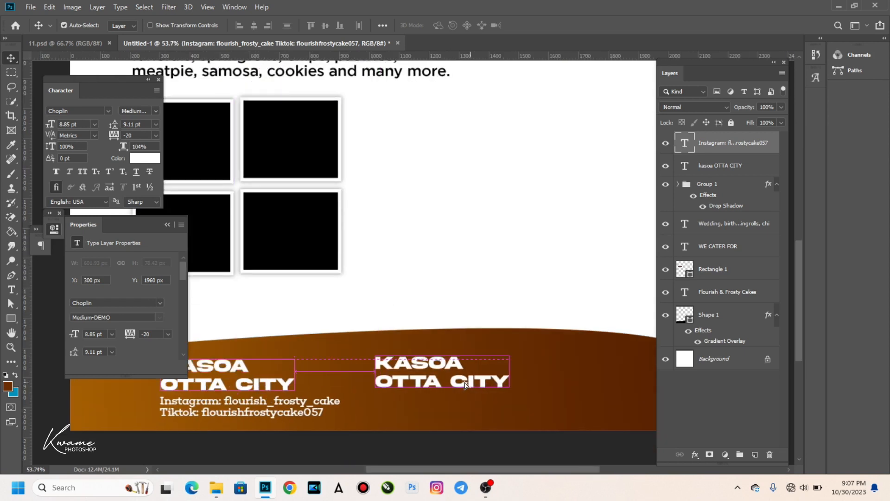
key("t")
left_click(450, 376)
key("ctrl+a")
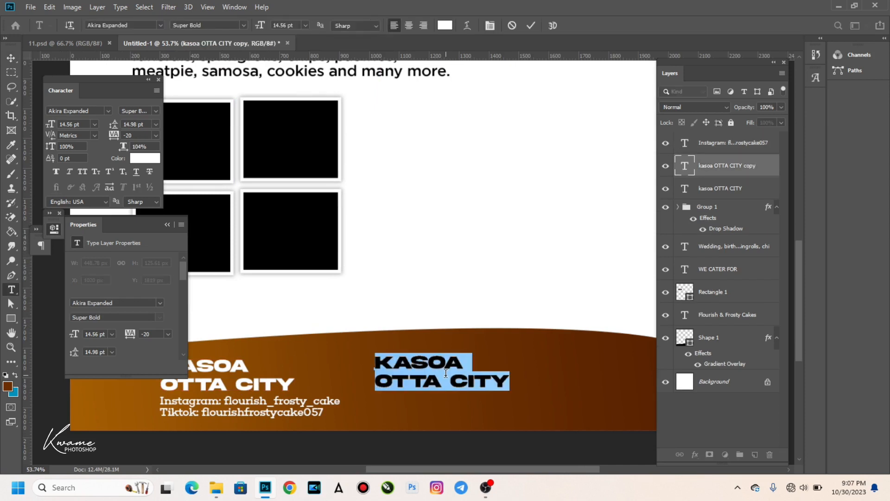
key("Right")
Replace the copied text with two contact phone numbers on separate lines.
key("ctrl+a")
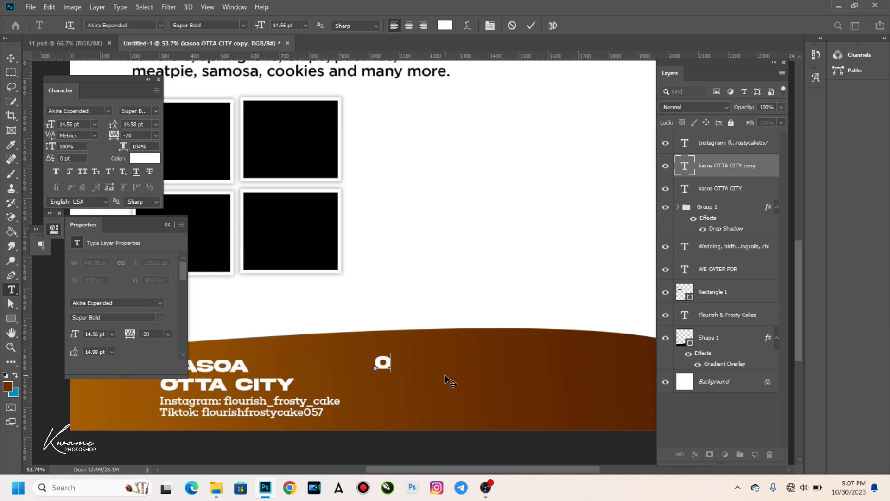
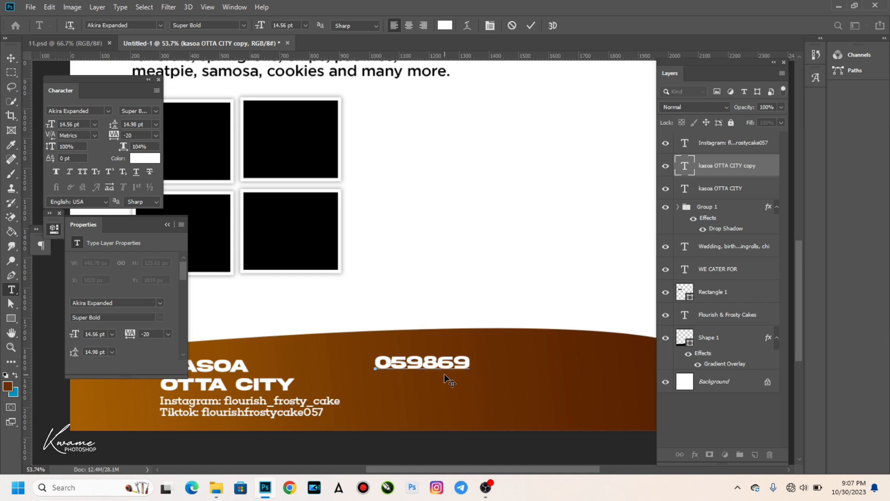
key("Return")
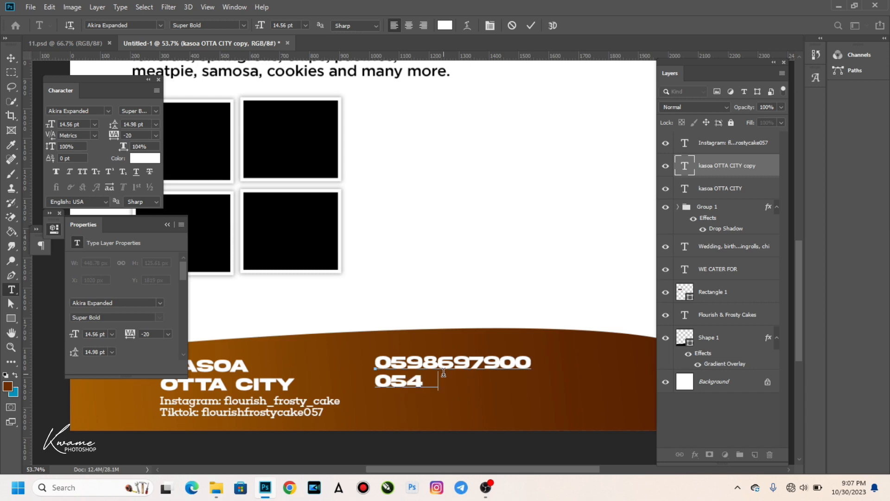
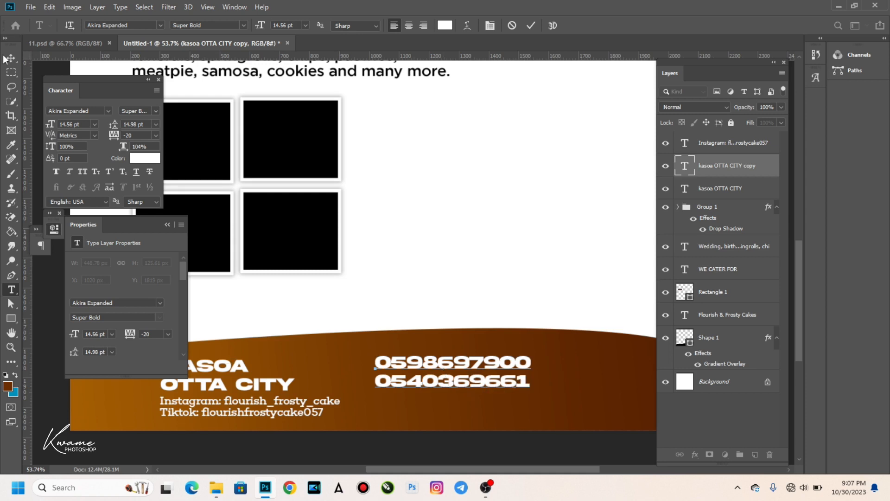
left_click(11, 57)
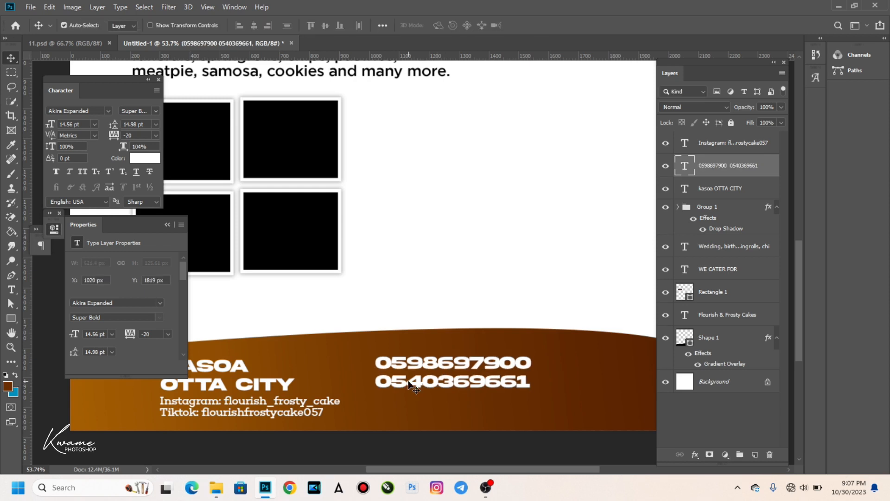
Adjust the phone numbers' tracking, trying -15 before settling on 0 from the presets.
left_click(127, 134)
left_click(133, 135)
left_click_drag(126, 135, 151, 144)
type("15")
key("Return")
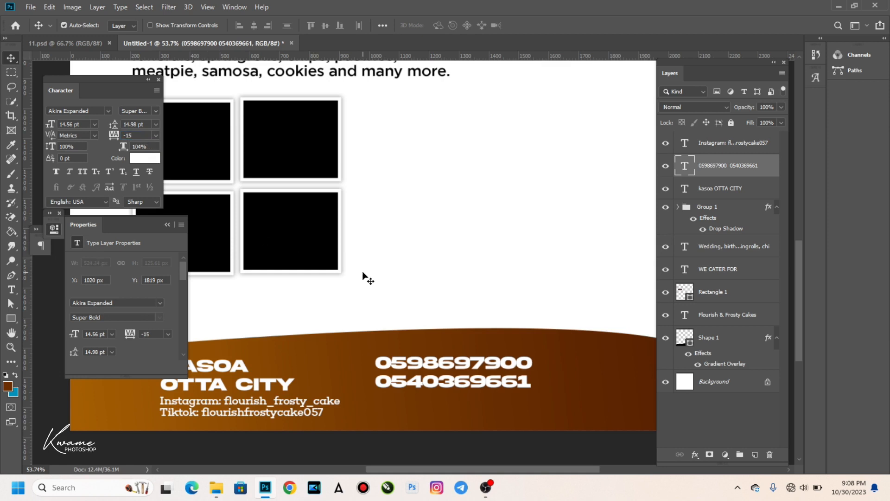
left_click_drag(122, 135, 117, 135)
left_click(156, 135)
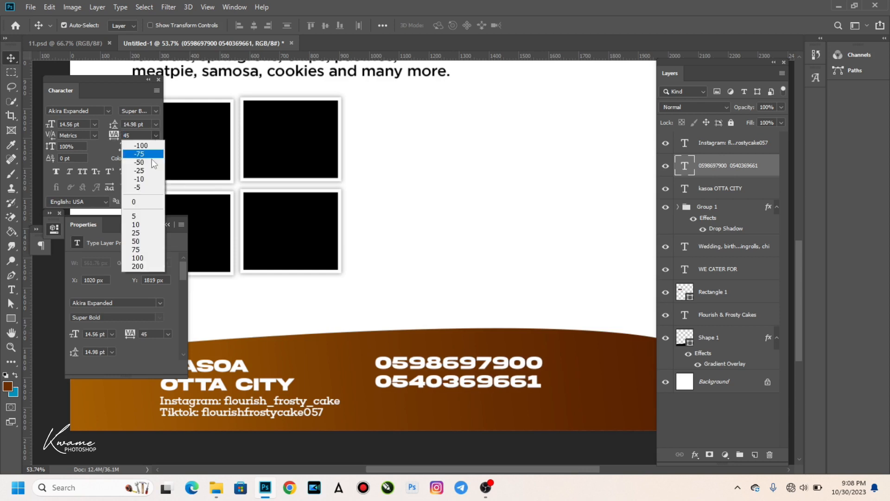
left_click(134, 202)
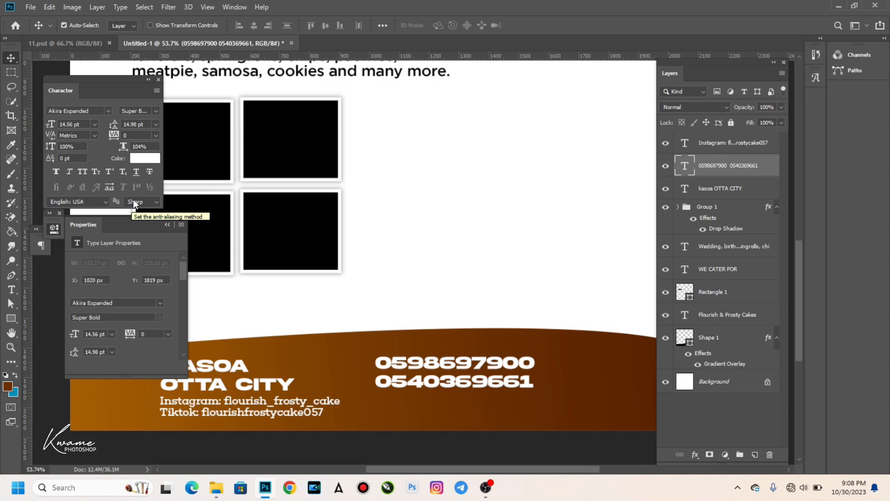
Duplicate the Instagram/Tiktok text to the right, beneath the phone numbers.
left_click(278, 413)
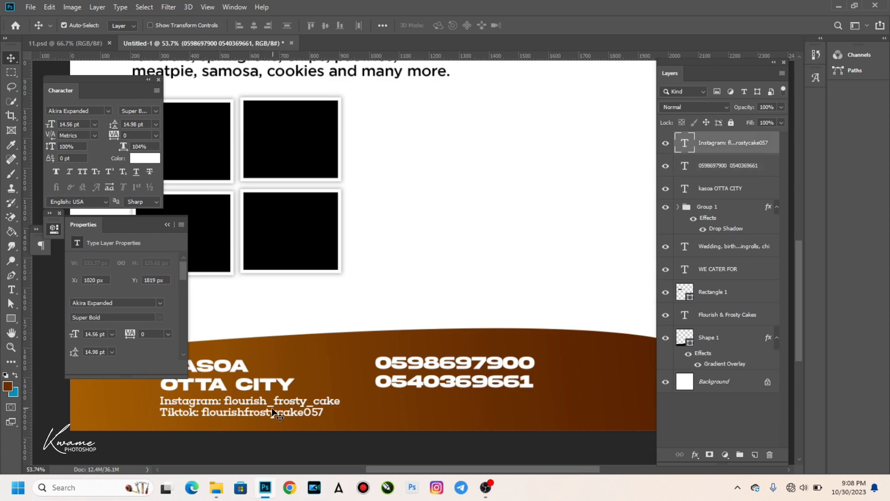
left_click_drag(457, 401, 424, 402)
key("t")
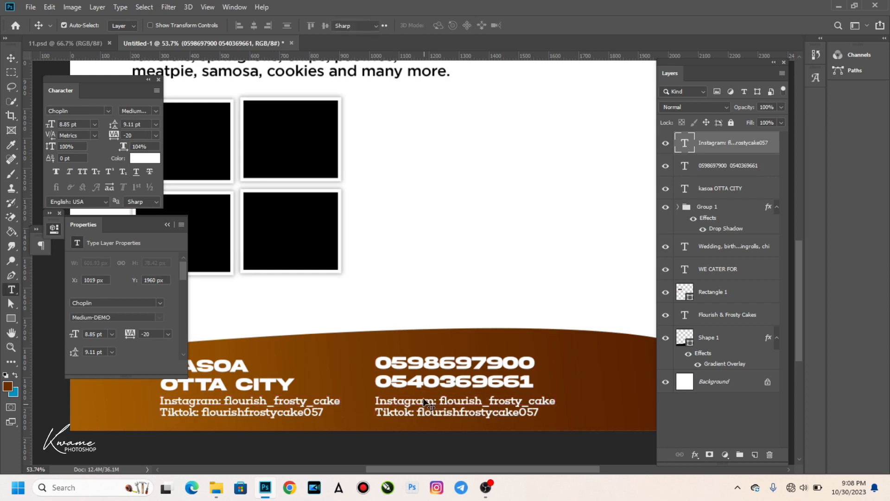
left_click(407, 414)
key("ctrl+a")
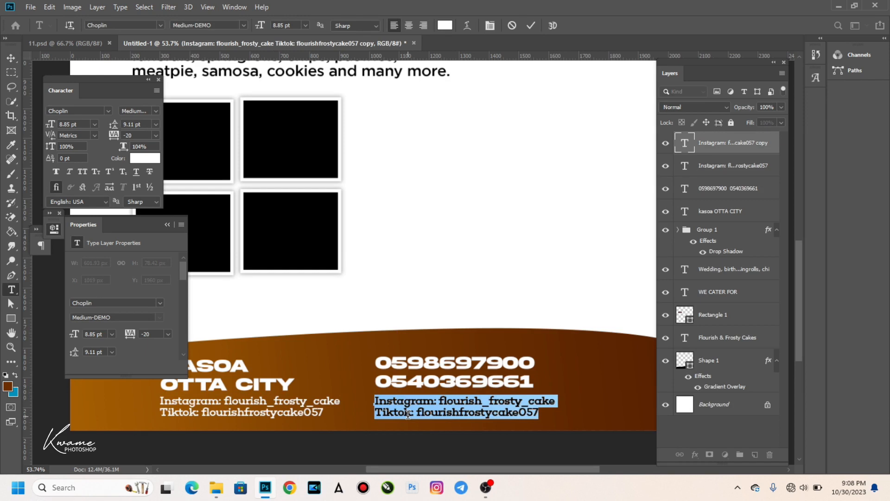
key("Right")
key("Right")
key("Right")
key("Right")
key("Right")
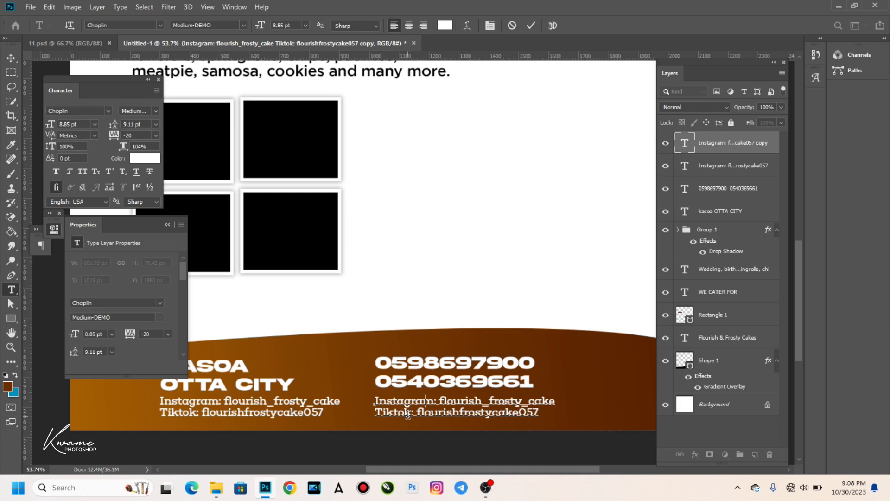
Change the copy to 'For More Info or Bookings Please Call Us' and align it with the numbers.
key("ctrl+a")
type("For More     ")
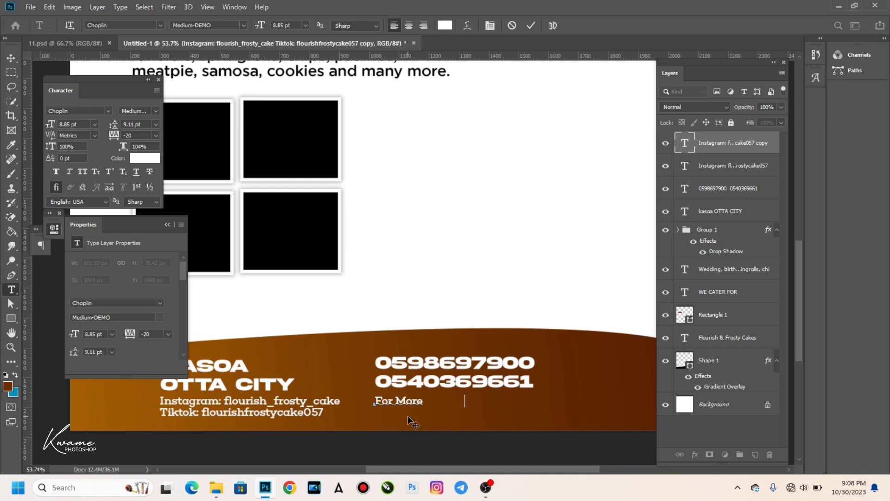
type("    Booking")
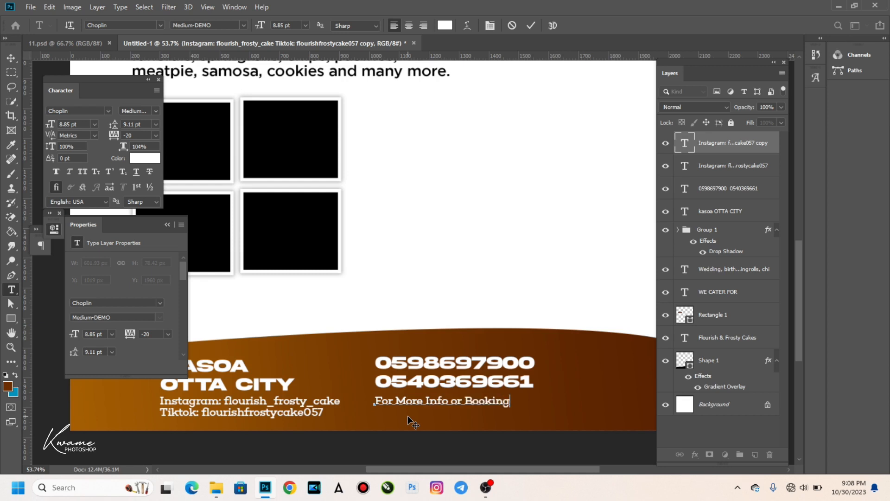
type("s Pl")
type("ease ")
type("Contact")
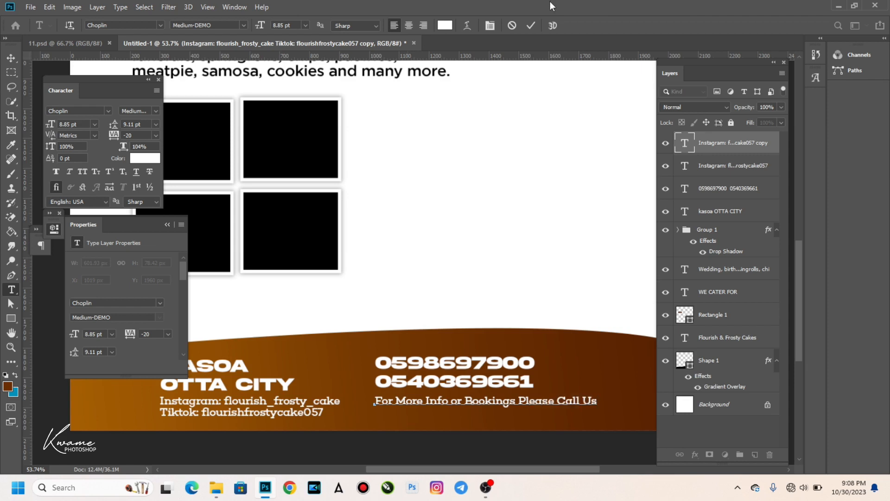
left_click(11, 58)
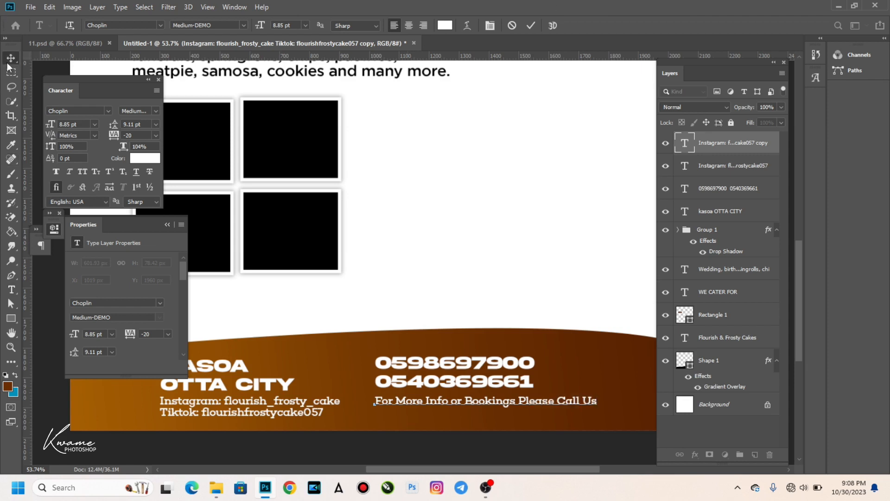
key("shift+Up")
key("Right")
key("Right")
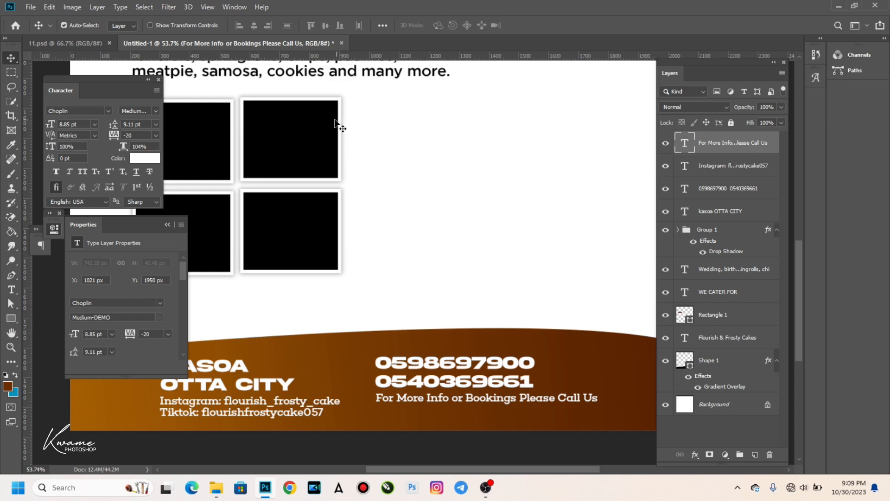
Zoom out, collapse the Properties panel and select the Shape 1 footer wave layer.
scroll(325, 355, "down", 3)
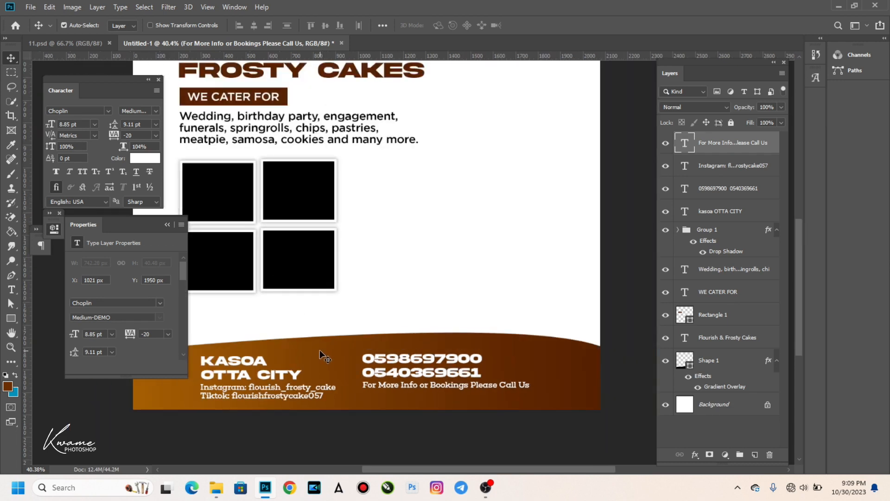
left_click(166, 226)
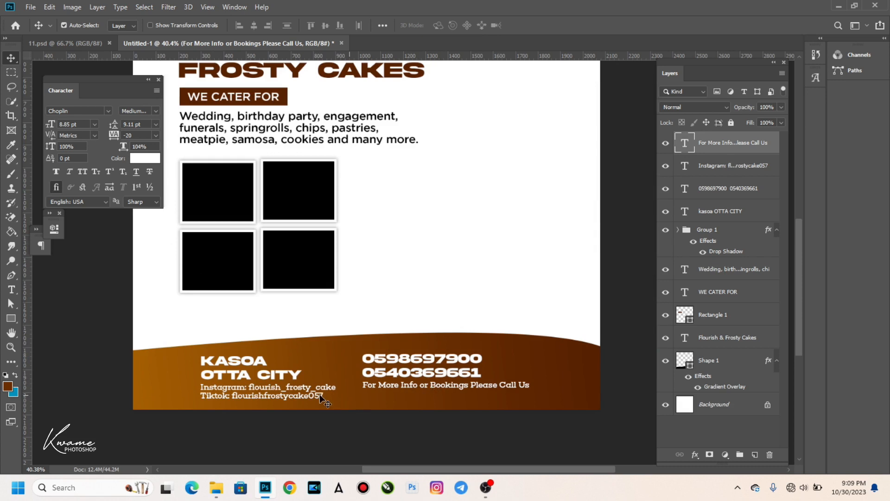
left_click(168, 365)
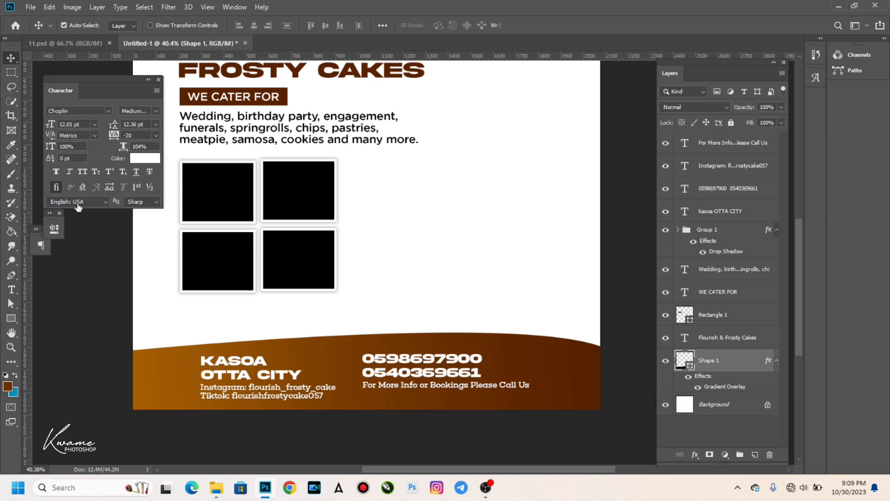
Open Shape 1's Gradient Overlay gradient and pick its orange right-hand colour stop.
double_click(746, 361)
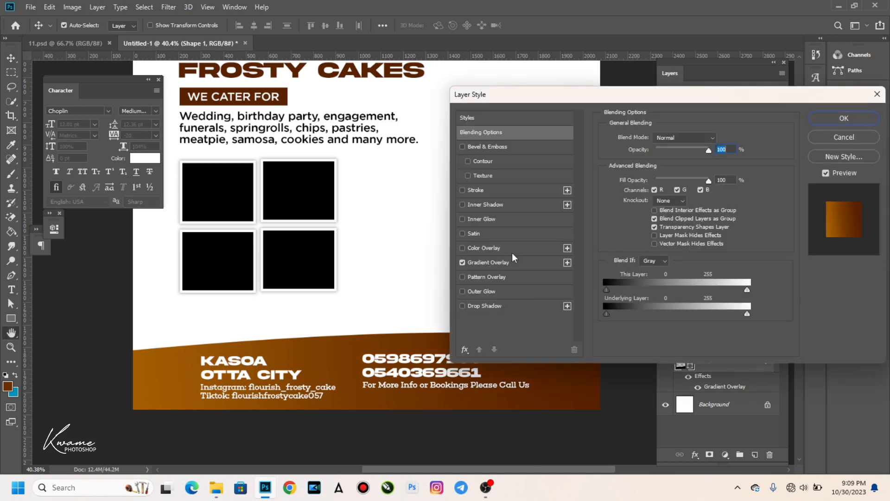
left_click(501, 262)
left_click(655, 162)
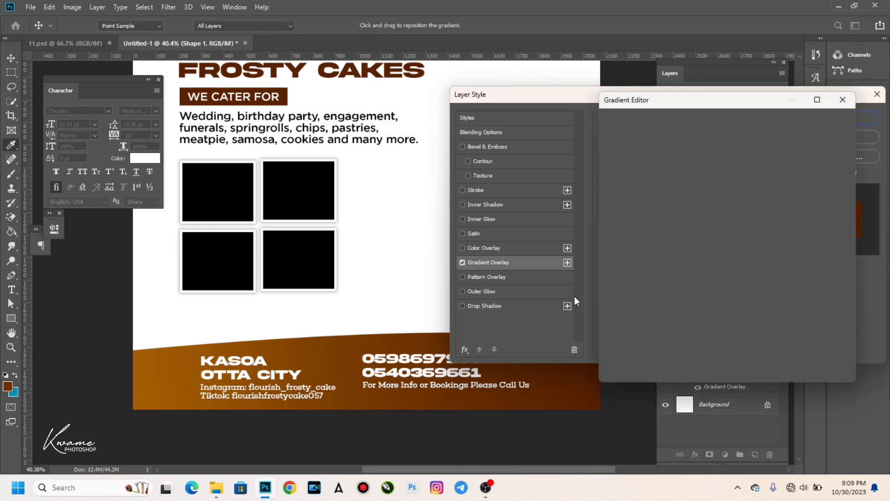
left_click(839, 305)
left_click(662, 354)
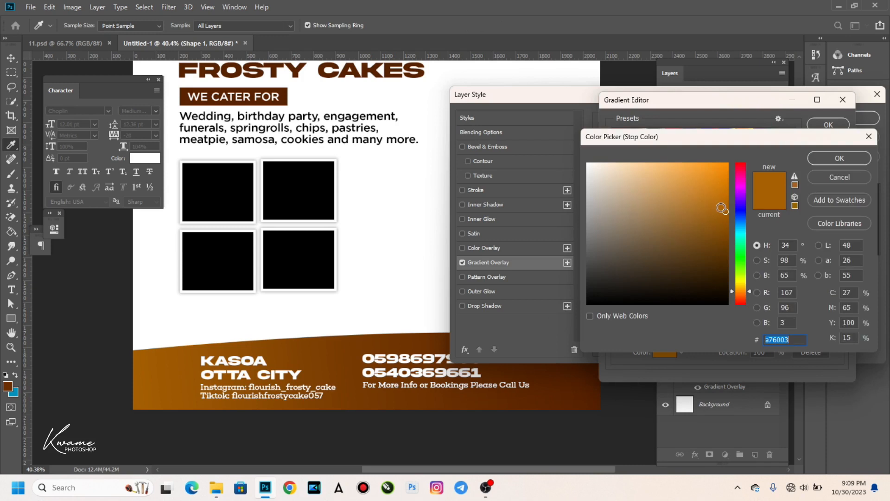
Set that stop to a brighter orange bc5e0b, apply it, and select the four footer text layers.
left_click(741, 293)
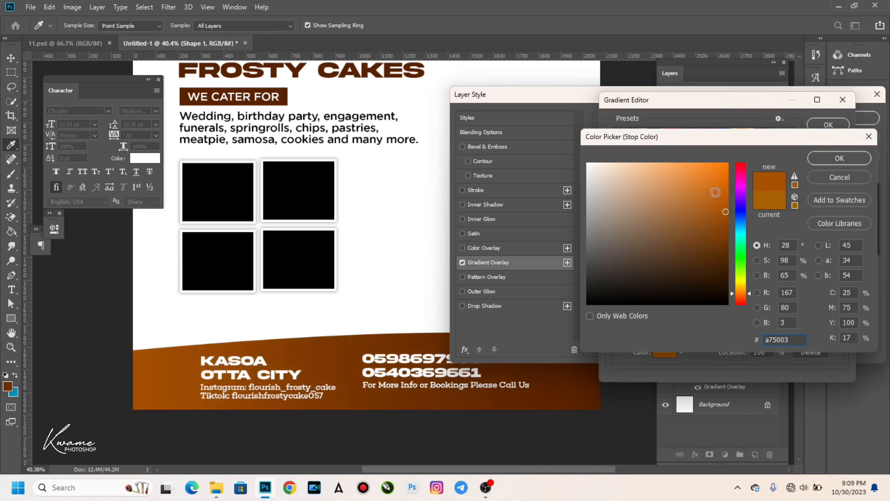
left_click(724, 202)
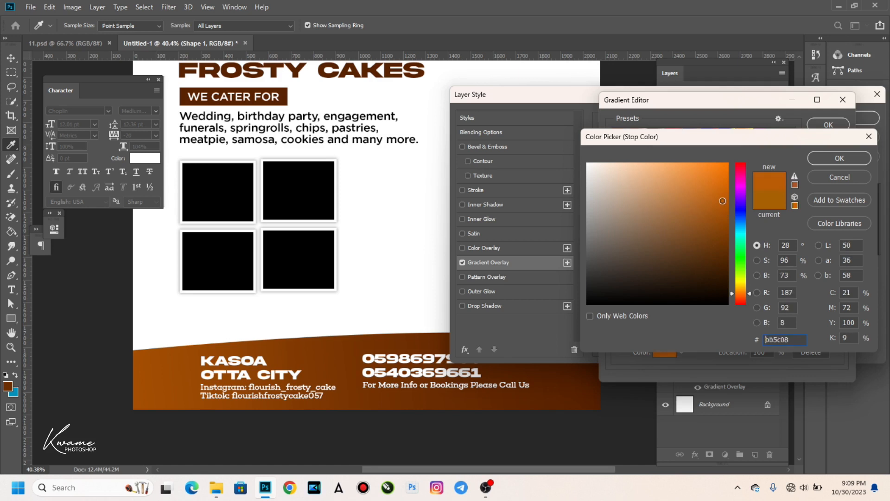
mouse_move(730, 196)
left_mouse_down()
mouse_move(721, 199)
mouse_move(722, 191)
mouse_move(722, 203)
left_mouse_up()
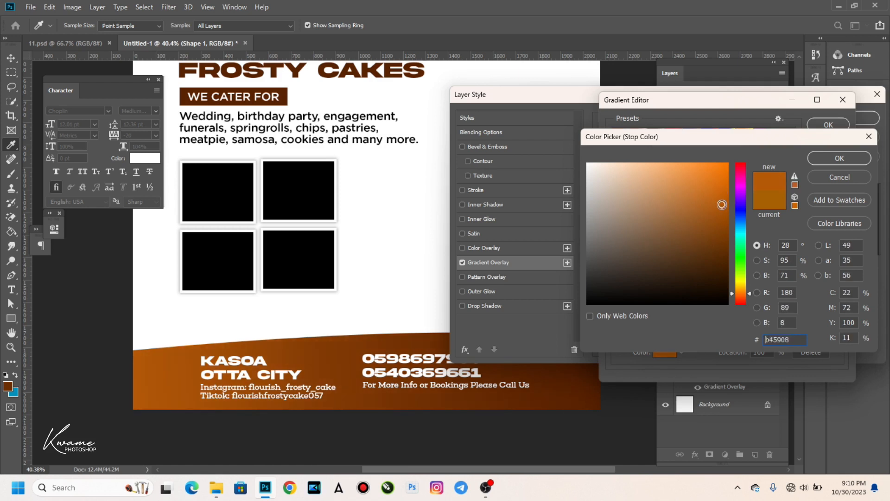
left_click_drag(721, 205, 723, 199)
left_click(831, 157)
left_click(830, 126)
left_click(845, 118)
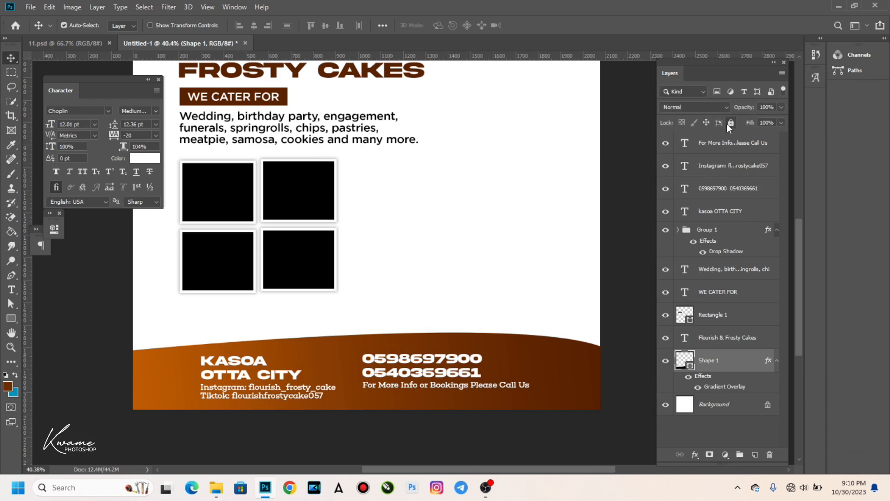
left_click_drag(184, 357, 448, 387)
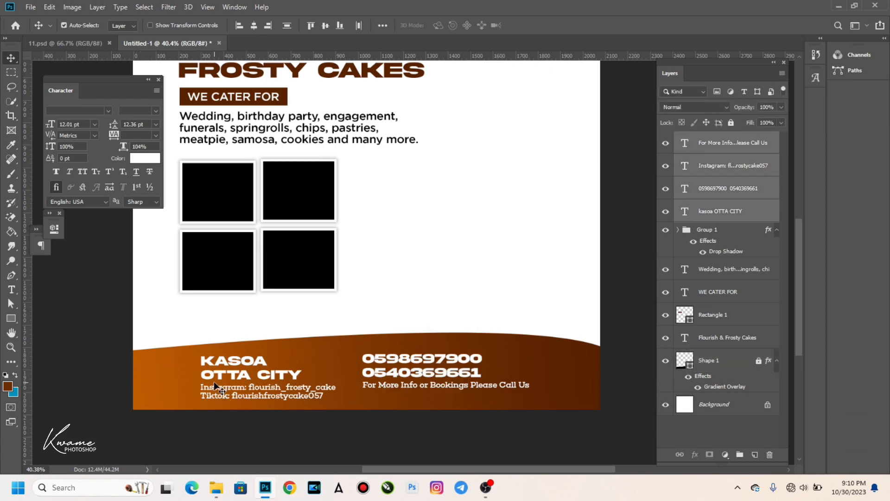
Scale the four footer text blocks down to about 77%.
key("ctrl+t")
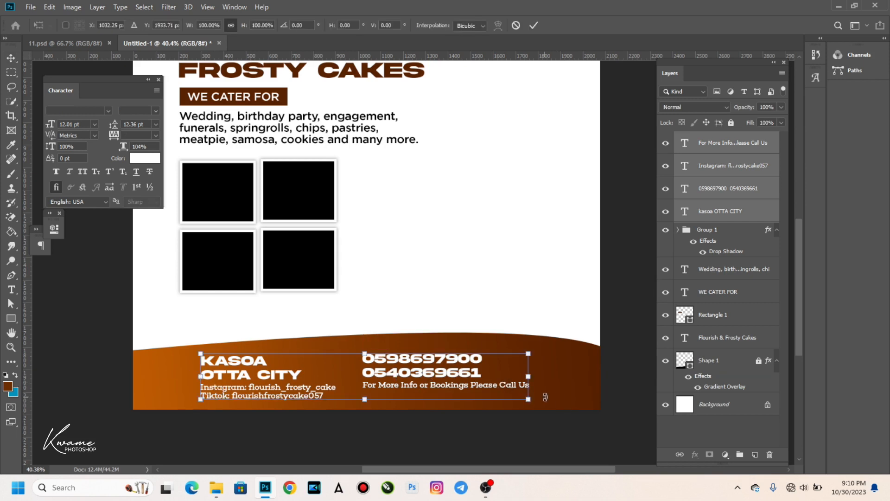
left_click_drag(530, 400, 456, 381)
key("Return")
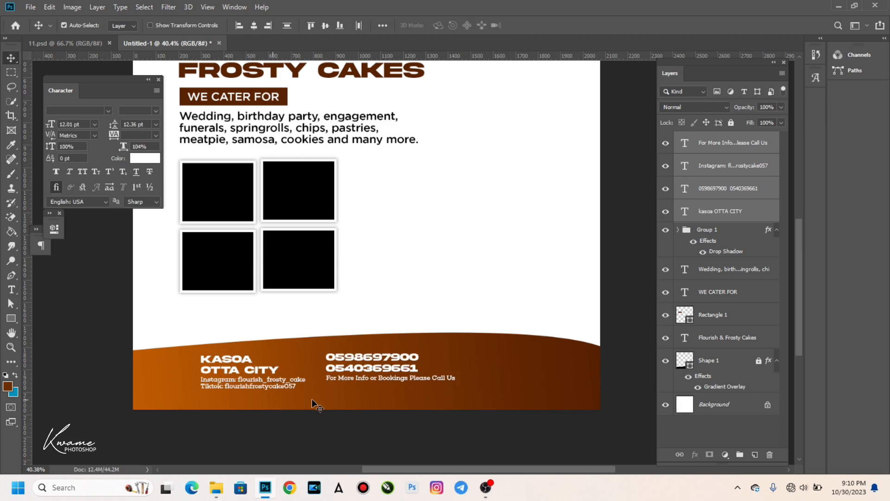
Enlarge the phone numbers to about 109% and move them lower with the info line.
left_click(364, 364)
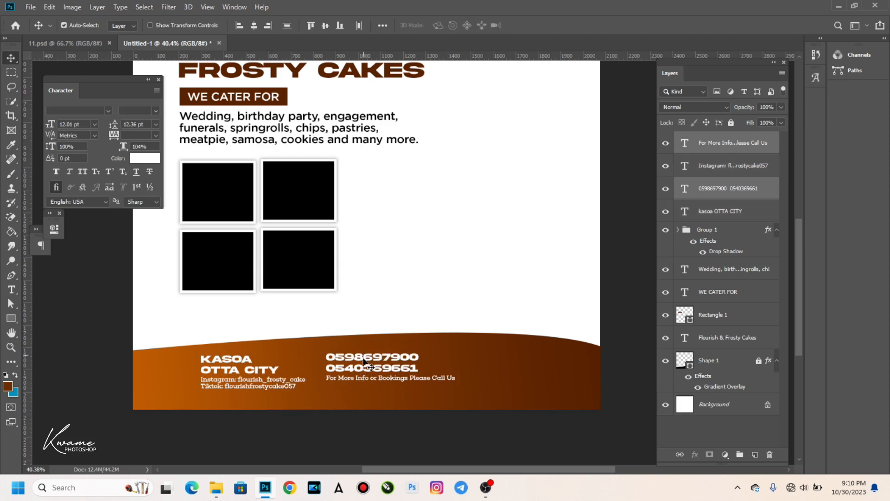
left_click(360, 361)
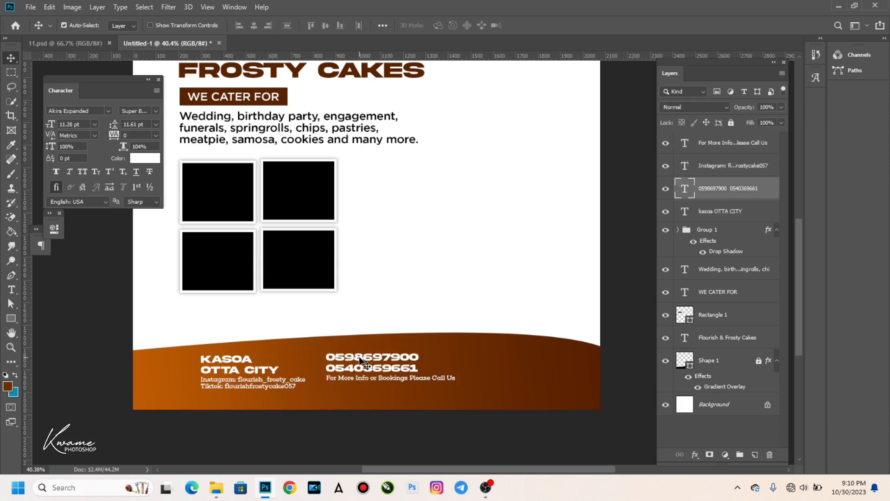
key("ctrl+t")
left_click_drag(419, 353, 433, 346)
key("Return")
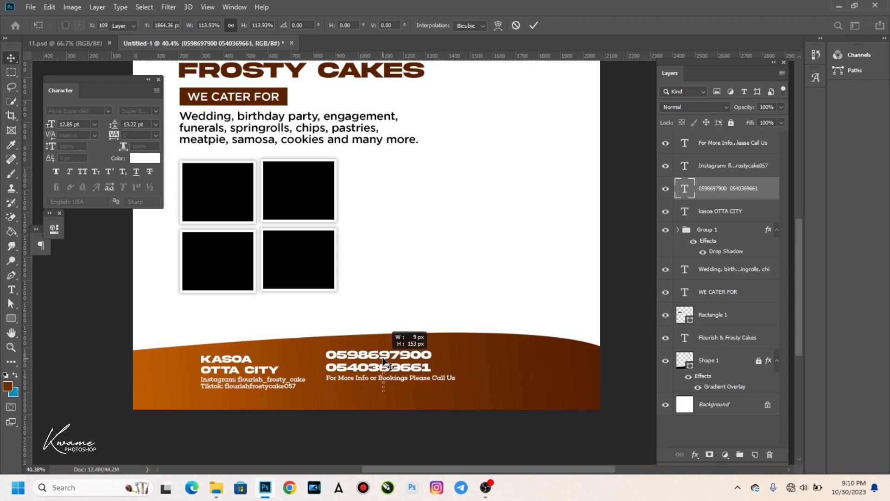
left_click(383, 373, "shift")
mouse_move(383, 366)
left_mouse_down()
mouse_move(379, 377)
mouse_move(384, 369)
left_mouse_up()
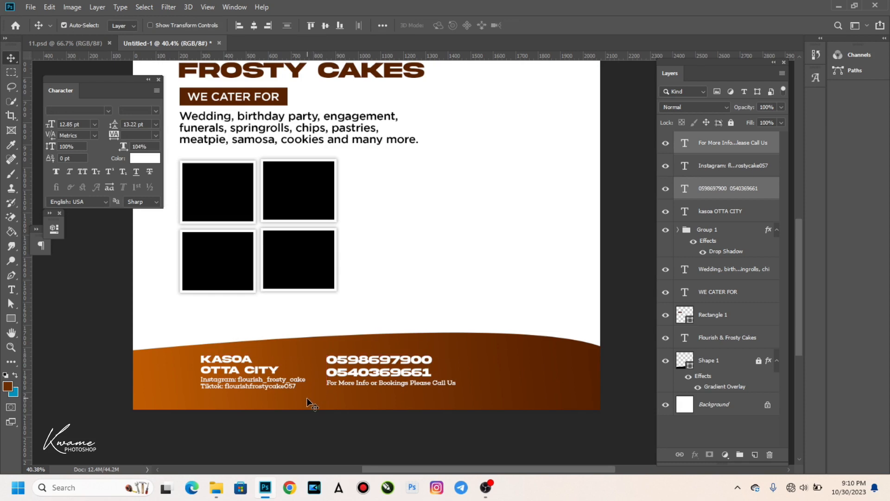
Draw a white 8 × 150 px vertical divider between the location text and the phone numbers.
scroll(297, 410, "up", 2)
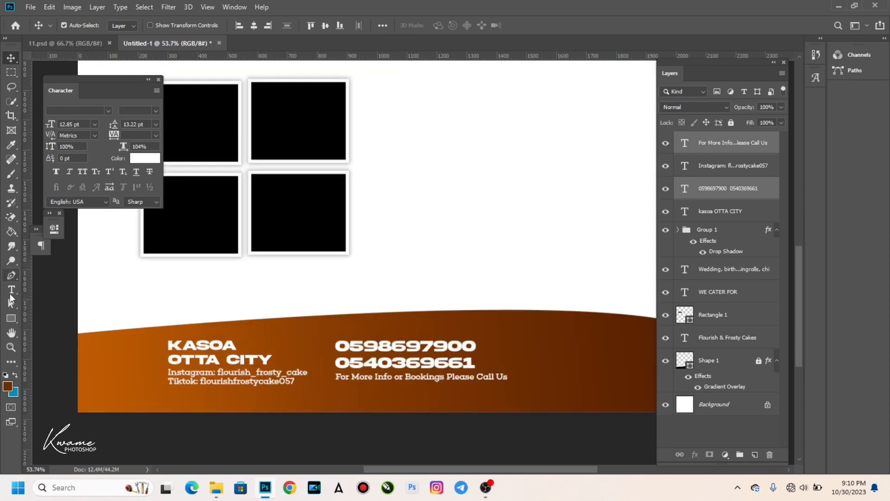
left_click(11, 320)
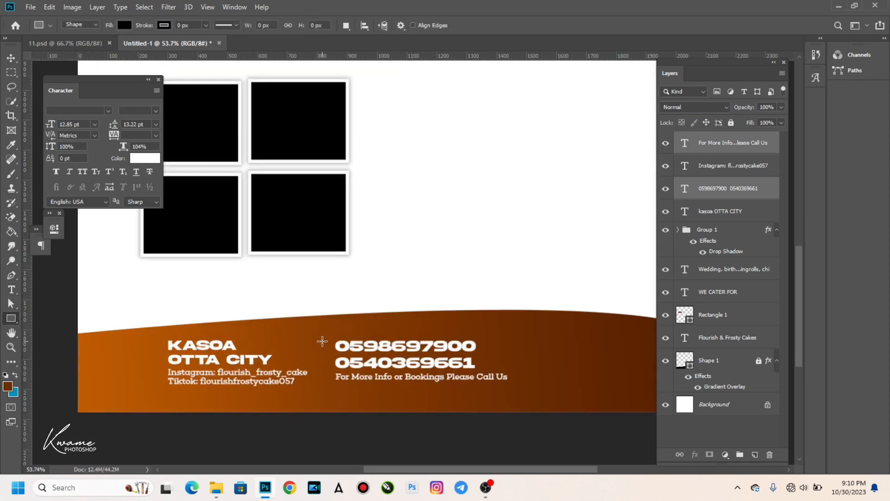
left_click_drag(321, 338, 324, 383)
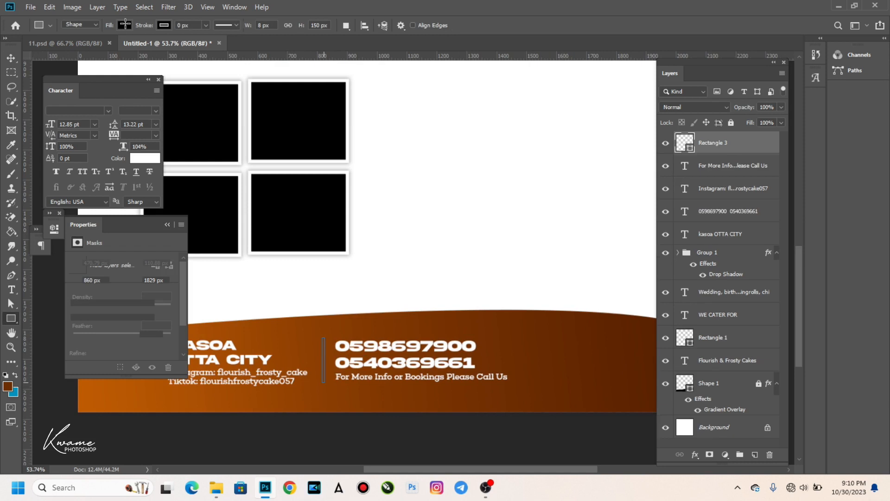
left_click(125, 25)
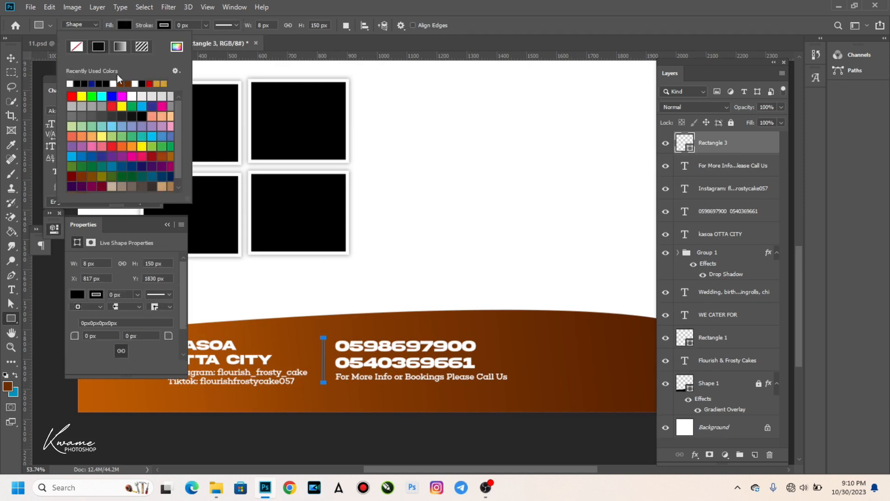
left_click(70, 83)
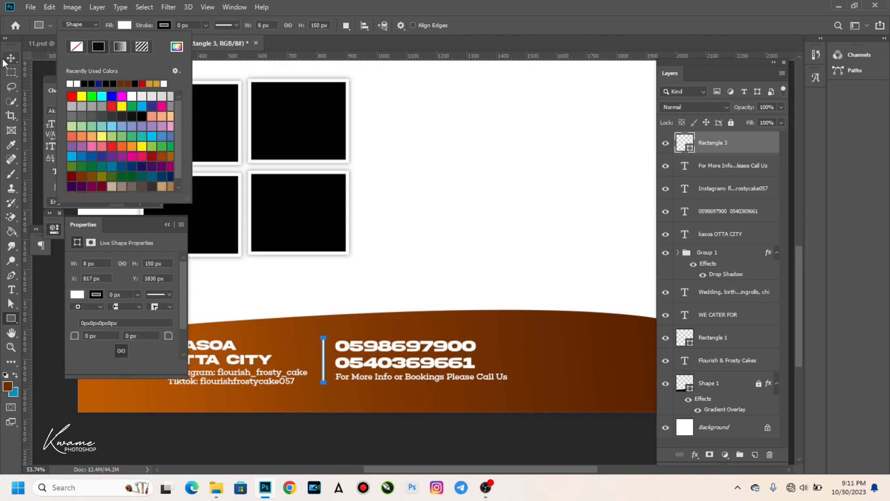
left_click(11, 58)
left_click(167, 224)
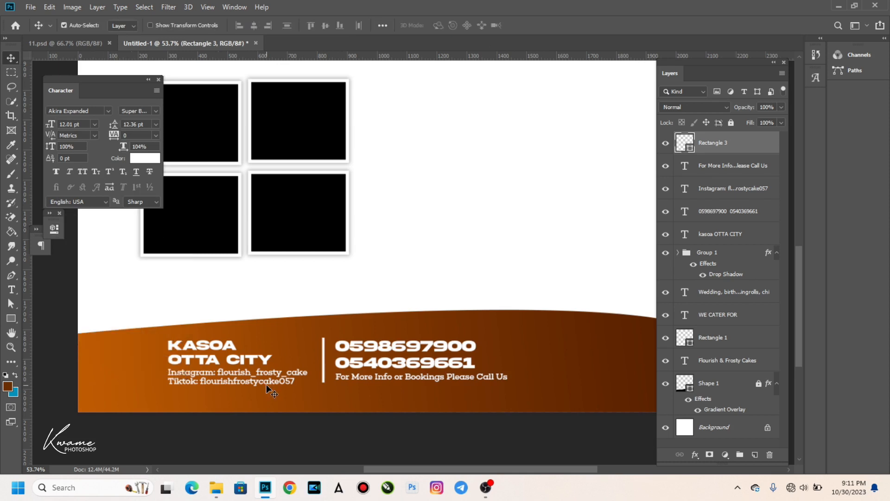
Shrink the KASOA OTTA CITY and Instagram/Tiktok texts and raise the social line slightly.
left_click(214, 361)
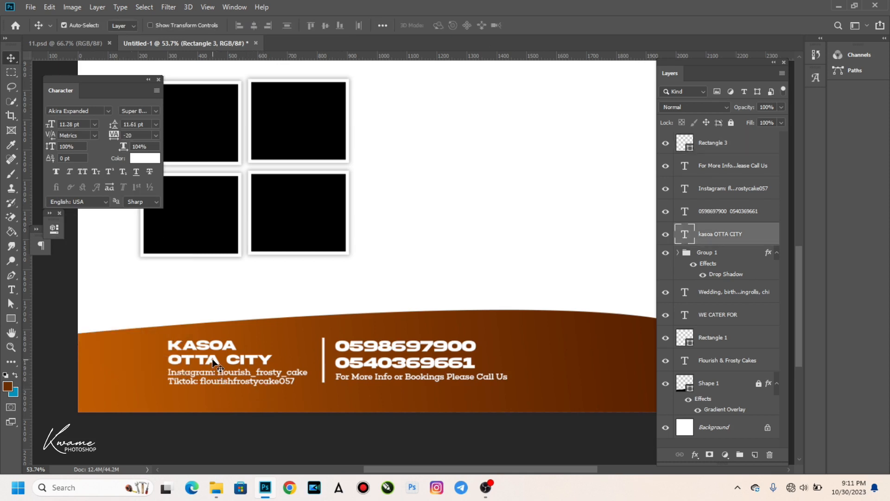
key("ctrl+t")
left_click_drag(271, 367, 259, 364)
key("Return")
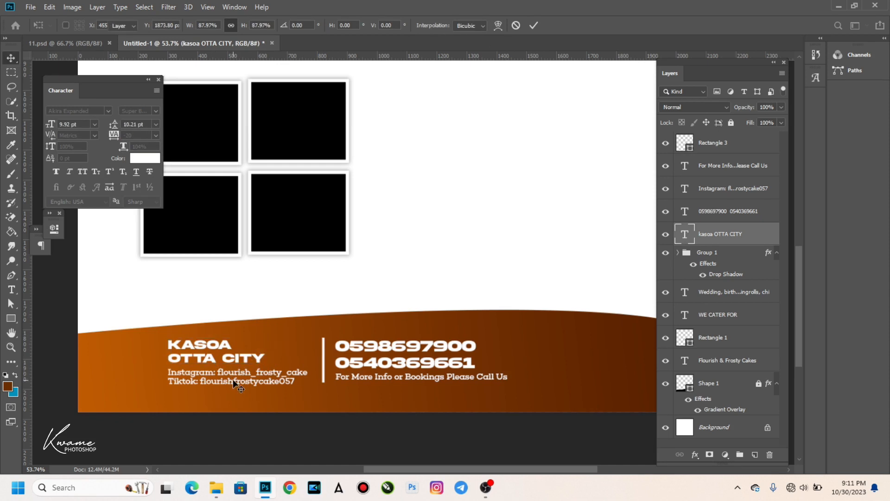
left_click(234, 379)
key("ctrl+t")
left_click_drag(306, 385, 283, 373)
key("Return")
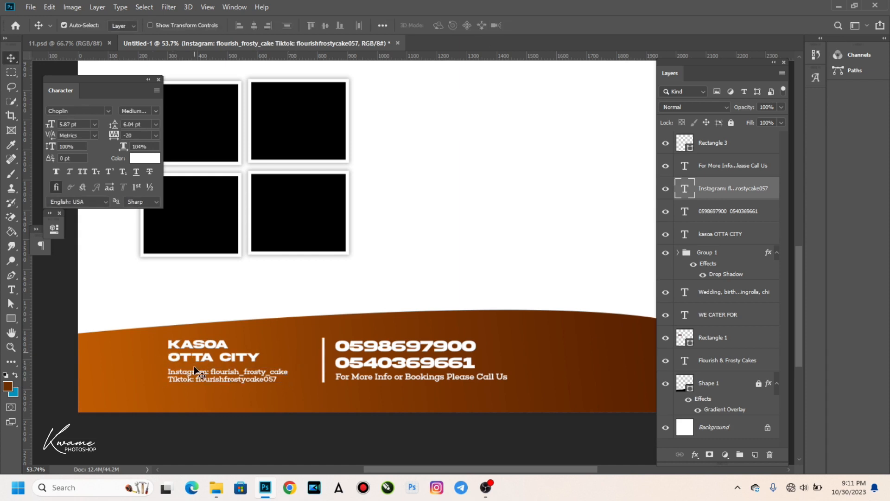
left_click_drag(195, 378, 195, 374)
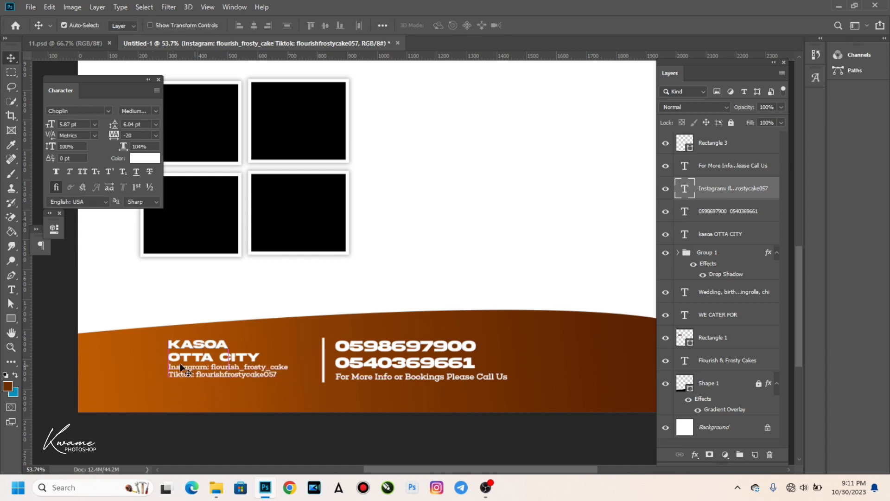
Move the location and social-media text blocks right, closer to the divider.
left_click(227, 357, "shift")
left_click(227, 366, "shift")
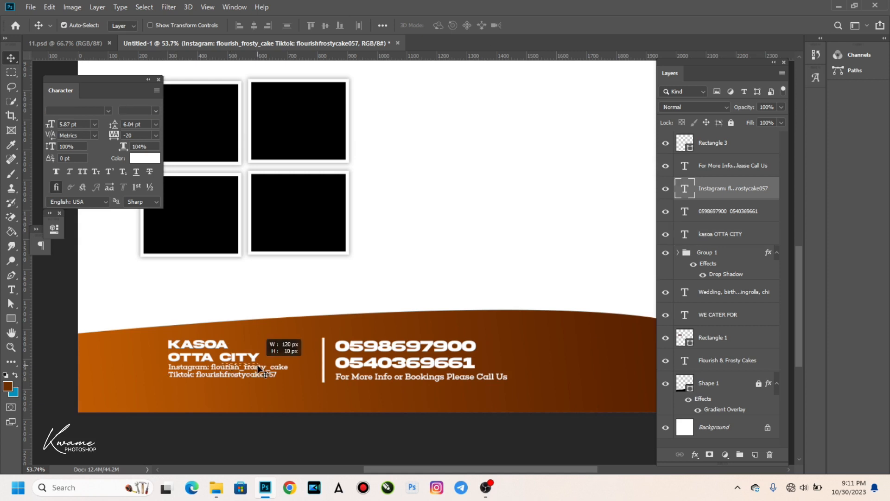
left_click(217, 357, "shift")
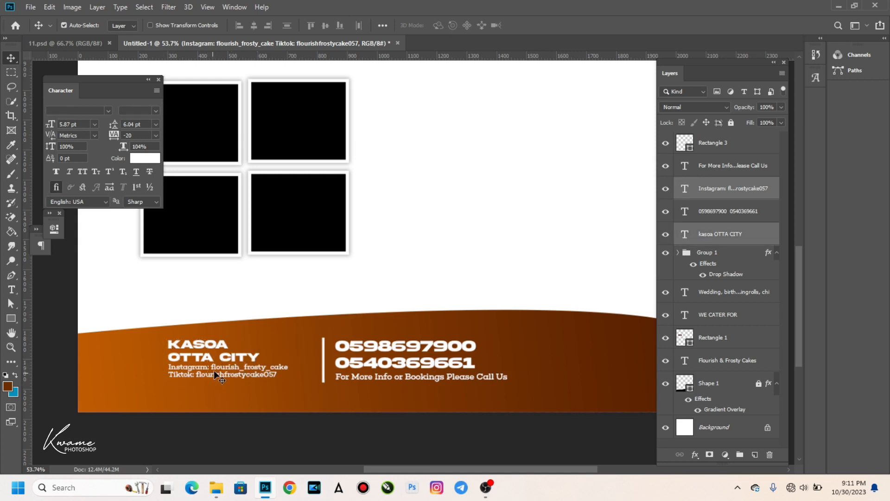
left_click_drag(242, 367, 247, 366)
Shift the whole footer contact group, divider included, slightly left and down.
key("ctrl+0")
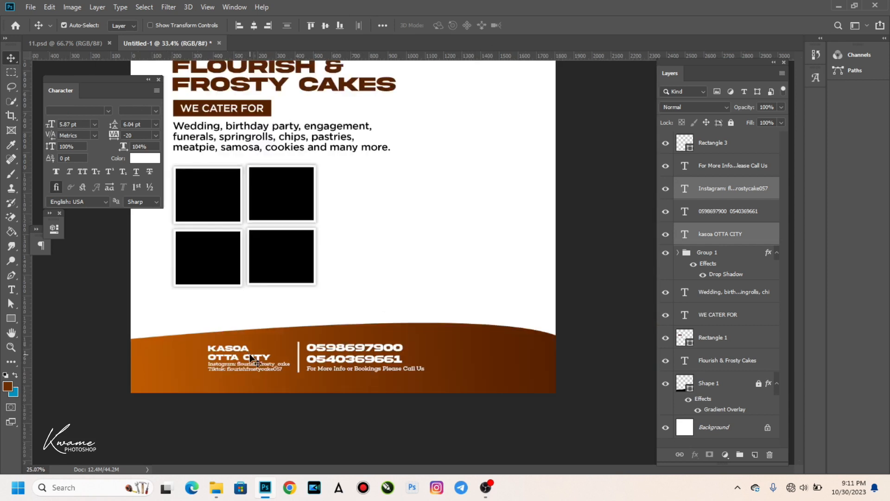
left_click_drag(306, 380, 453, 399)
key("shift+Left")
key("shift+Left")
key("shift+Left")
key("shift+Left")
key("shift+Left")
key("Left")
key("Left")
key("Left")
key("Left")
key("Left")
key("Left")
key("Left")
key("Left")
key("Left")
key("Left")
key("Left")
key("Left")
key("Down")
key("Down")
key("Down")
key("Down")
key("Down")
key("Down")
key("Down")
key("Down")
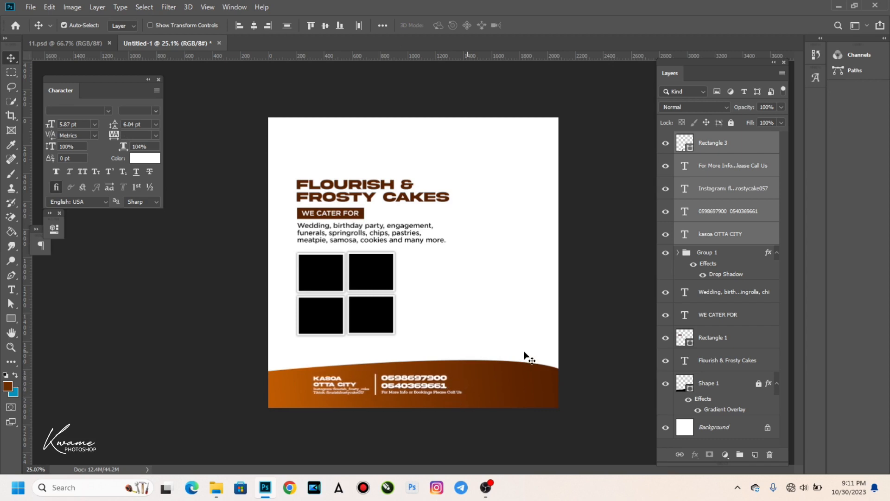
Draw a white square with a 31 px #632701 brown outline and 108 px rounded corners.
left_click(12, 319)
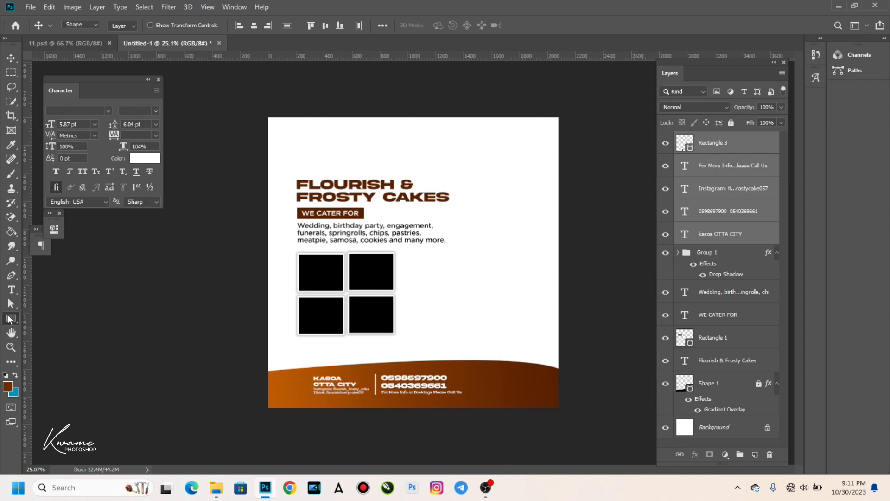
left_click_drag(479, 333, 514, 371)
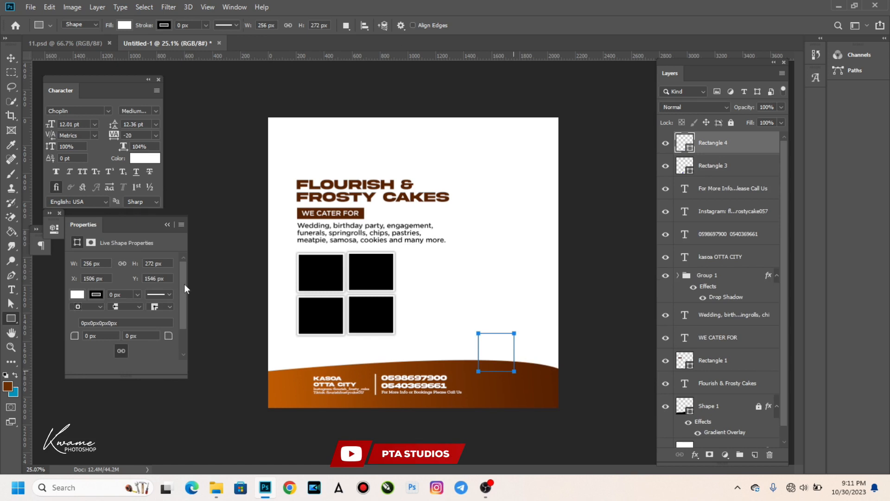
scroll(183, 311, "down", 2)
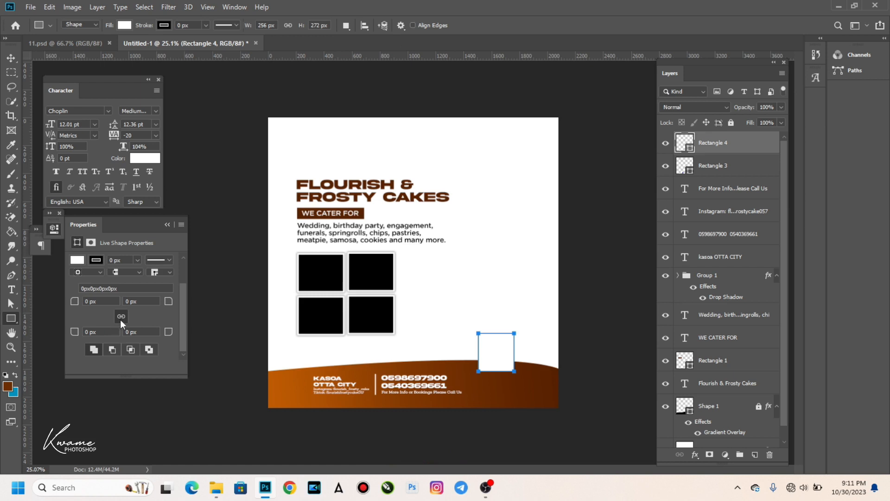
left_click_drag(168, 305, 210, 308)
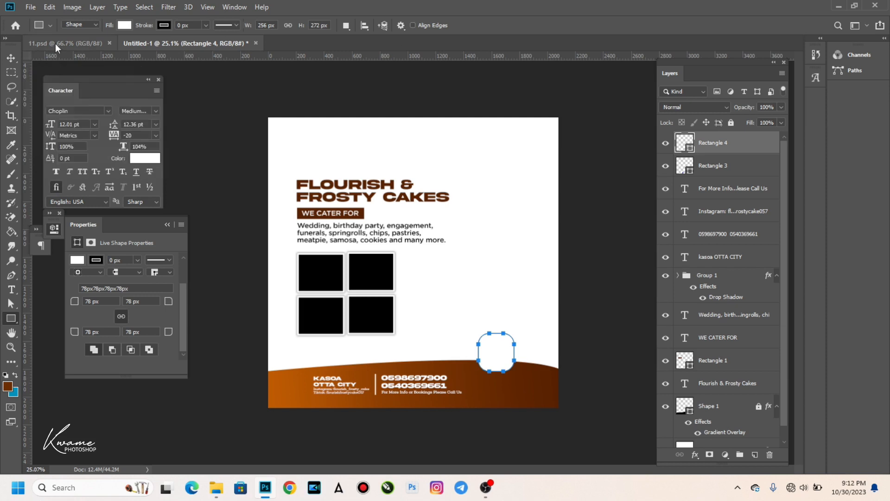
left_click_drag(147, 29, 158, 35)
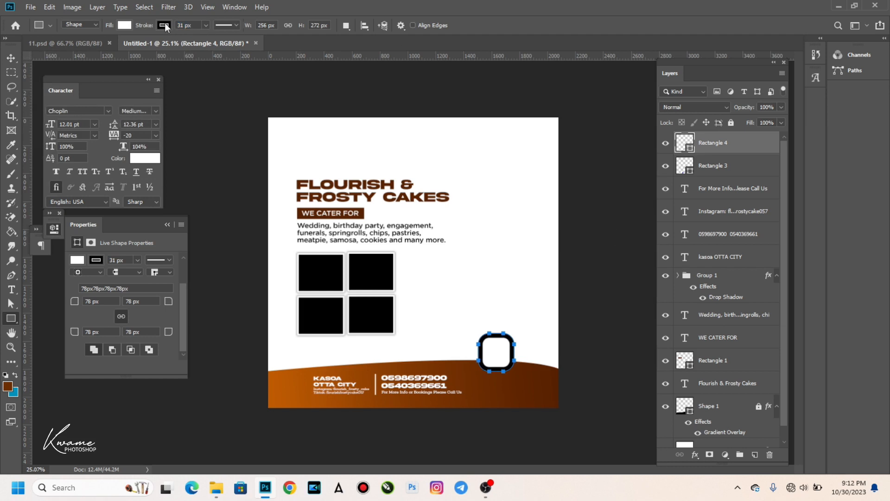
left_click(165, 26)
left_click(217, 48)
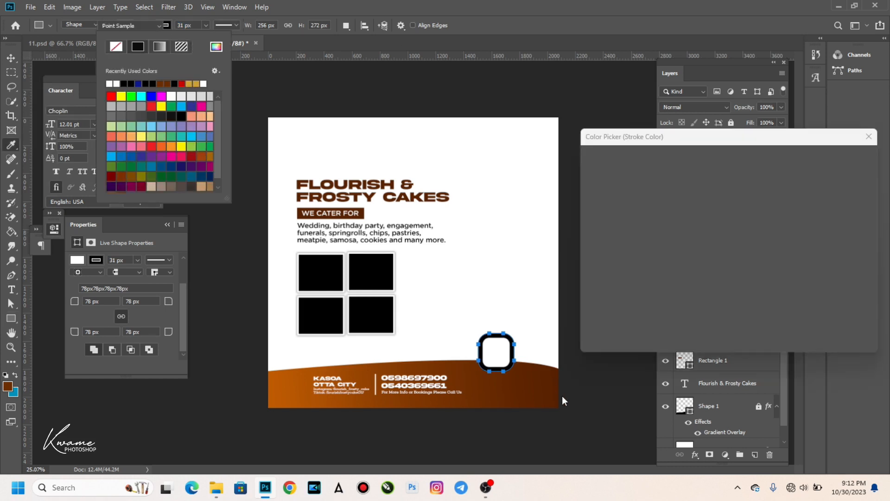
left_click(509, 375)
left_click(840, 158)
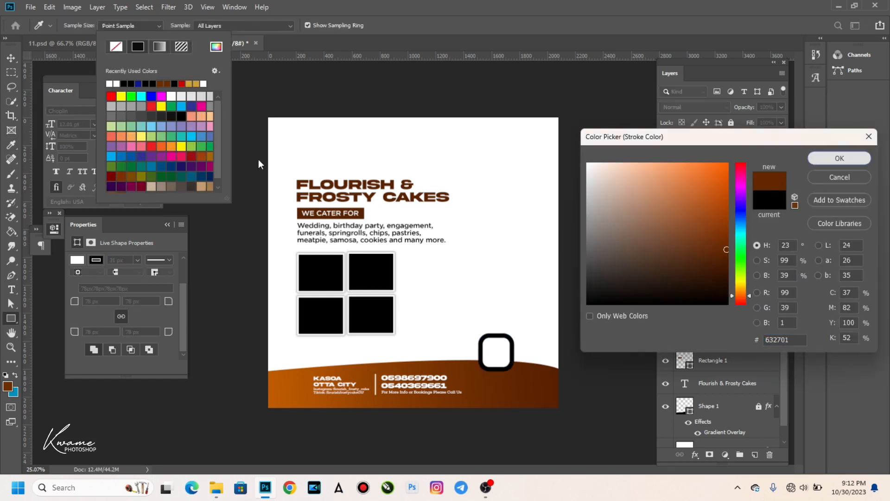
left_click_drag(169, 302, 184, 306)
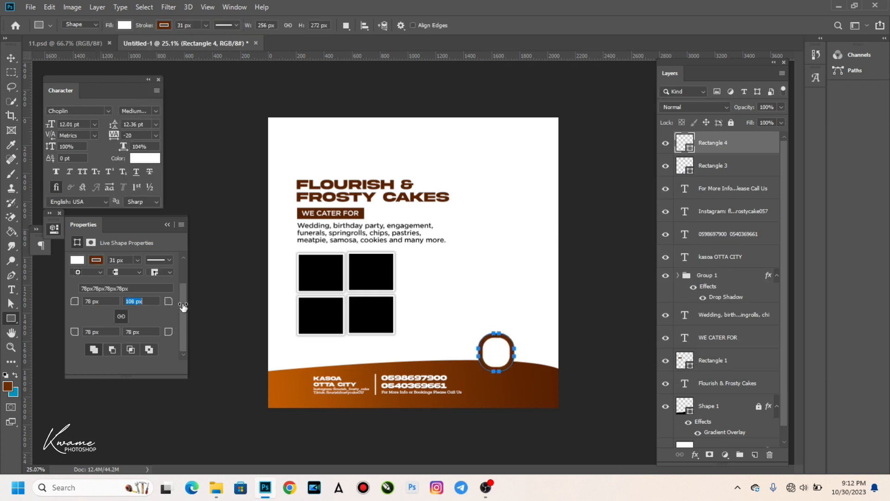
left_click_drag(2, 160, 4, 70)
Enlarge the rounded square to about 123% and position it on the footer wave.
left_click(11, 58)
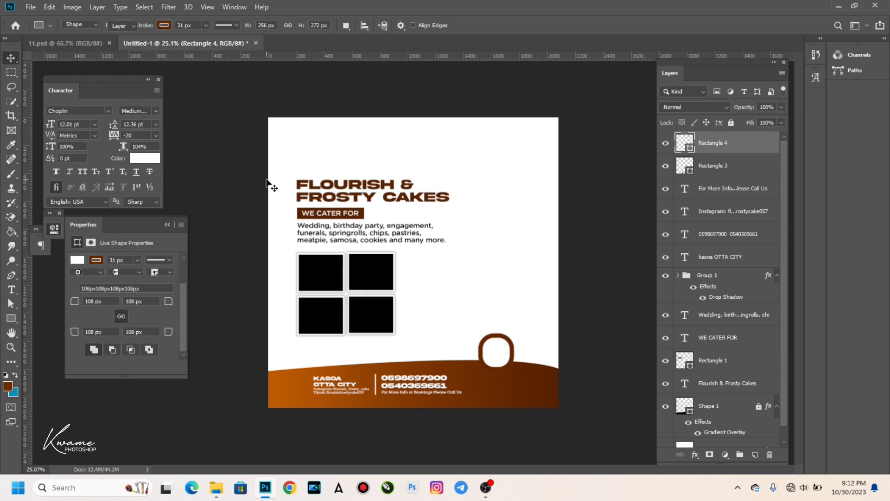
key("ctrl+t")
left_click_drag(495, 379, 495, 383)
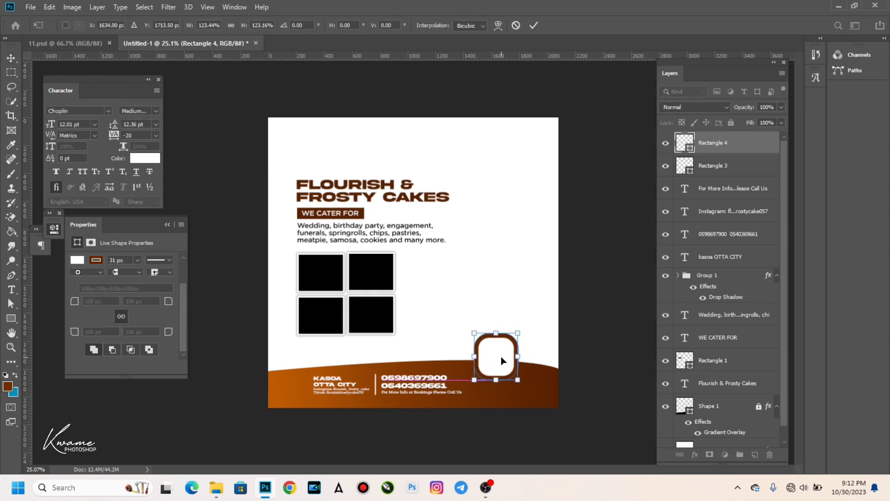
key("Return")
left_click_drag(500, 356, 485, 374)
Add centre-aligned ORDER NOW text in brown #632701 Akira Expanded above the rounded square layer.
scroll(487, 374, "up", 3)
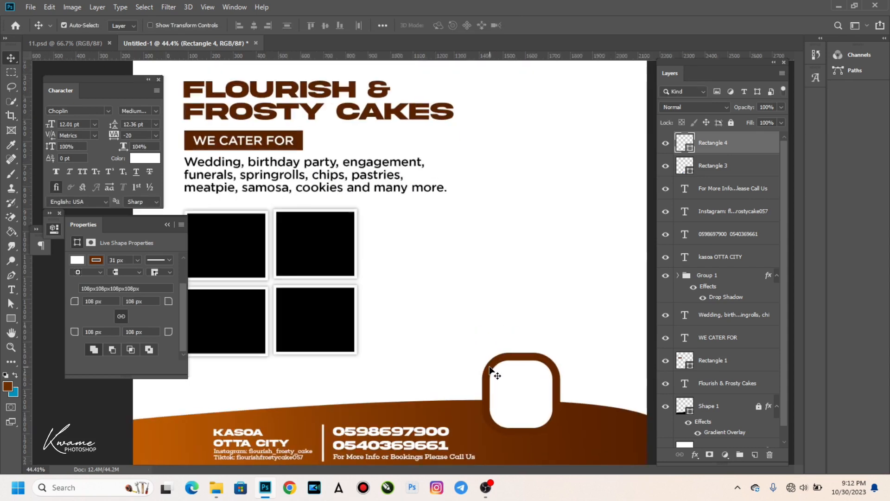
scroll(441, 334, "down", 4)
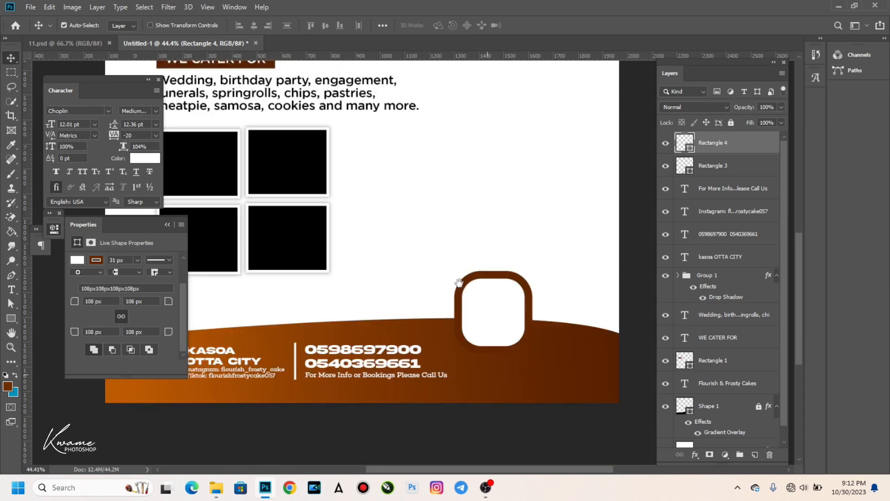
left_click(387, 350)
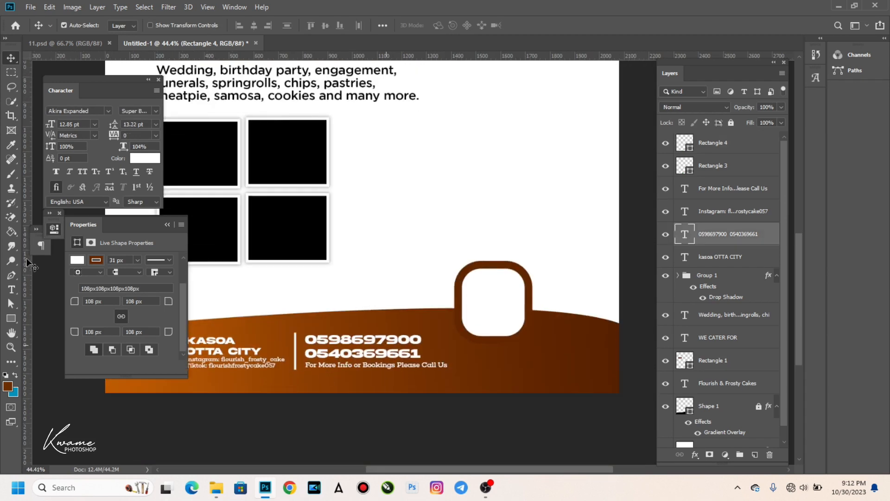
left_click(11, 289)
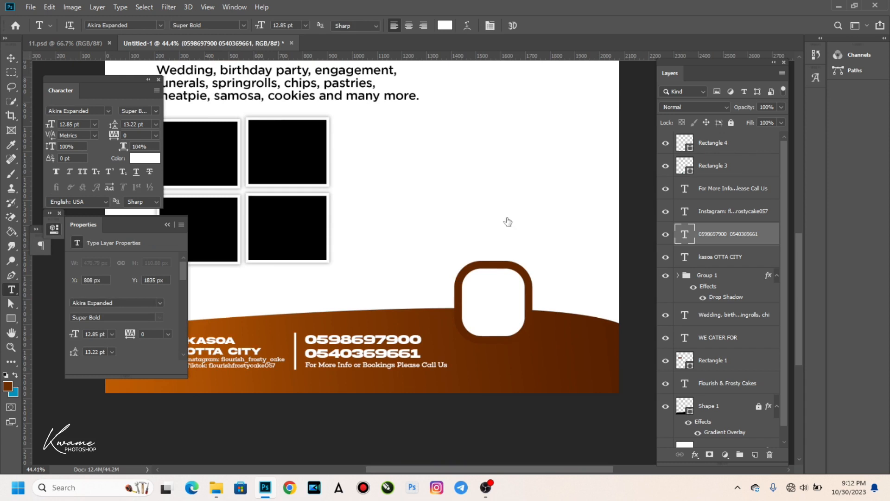
left_click(487, 359, "ctrl")
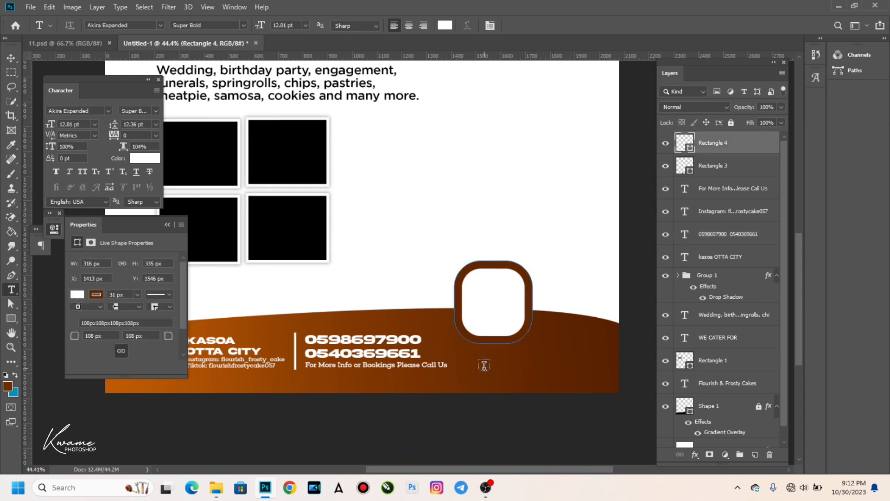
left_click(445, 209)
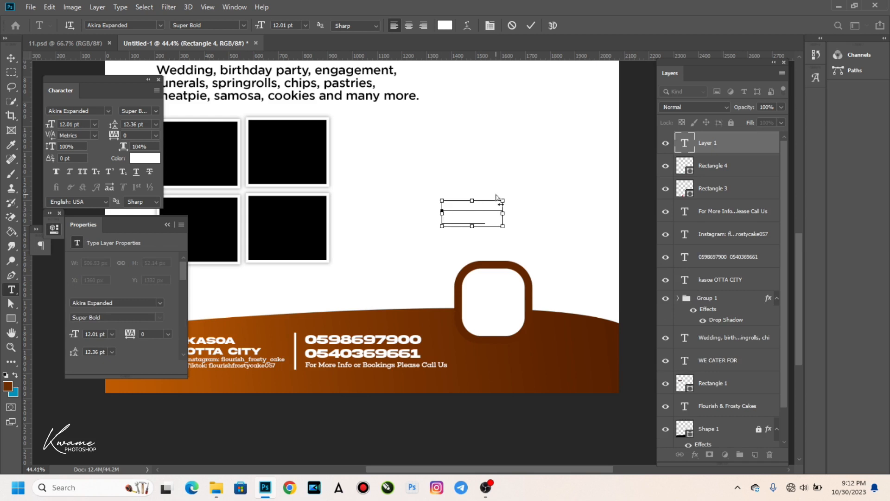
key("ctrl+a")
left_click(445, 25)
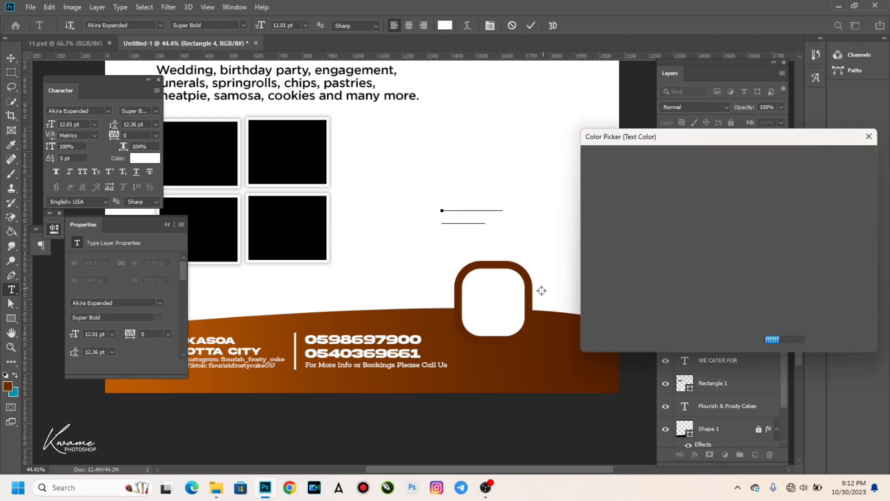
key("Return")
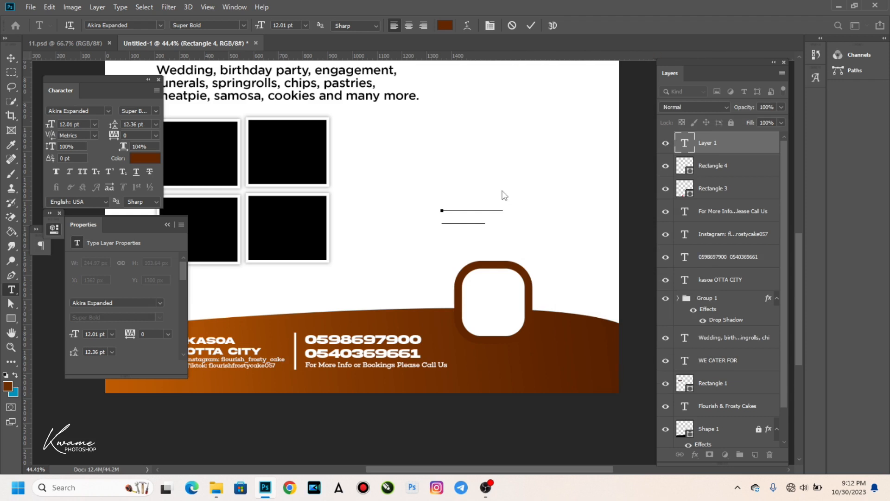
left_click(409, 26)
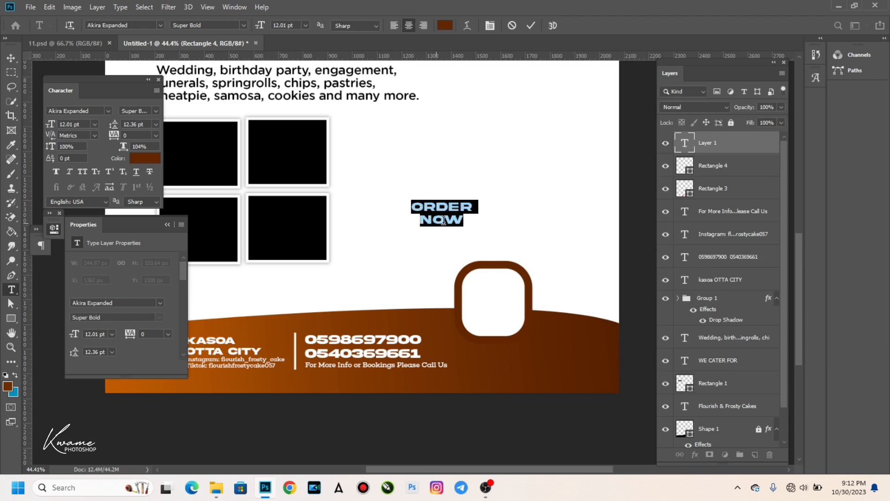
Make the word NOW larger than ORDER and adjust the spacing between the two lines.
left_click_drag(472, 206, 407, 205)
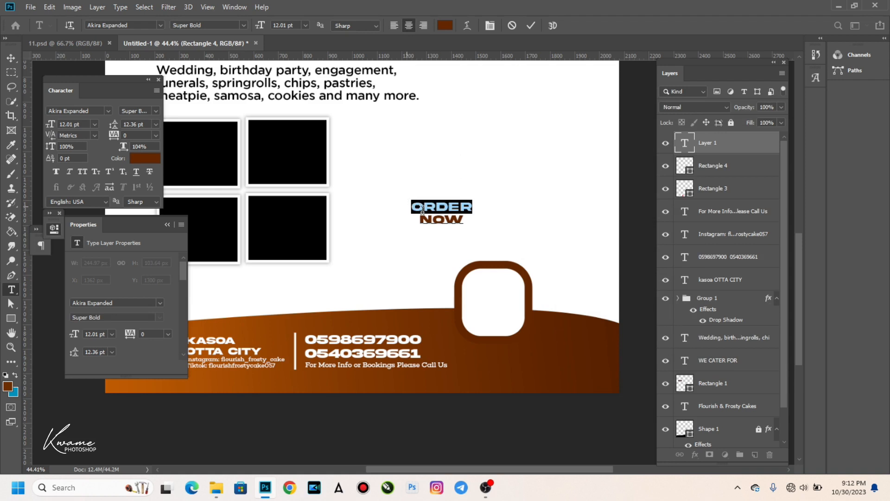
left_click(420, 218)
left_click(479, 212, "shift")
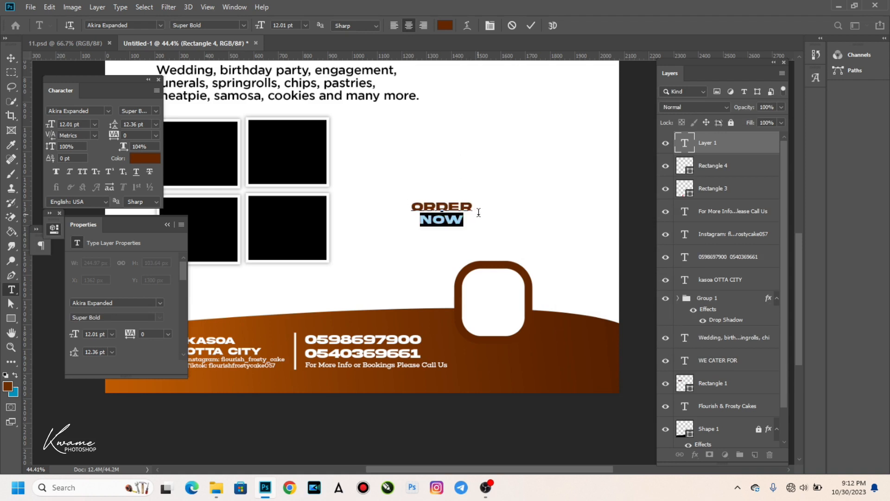
left_click_drag(49, 126, 51, 125)
left_click_drag(114, 127, 117, 128)
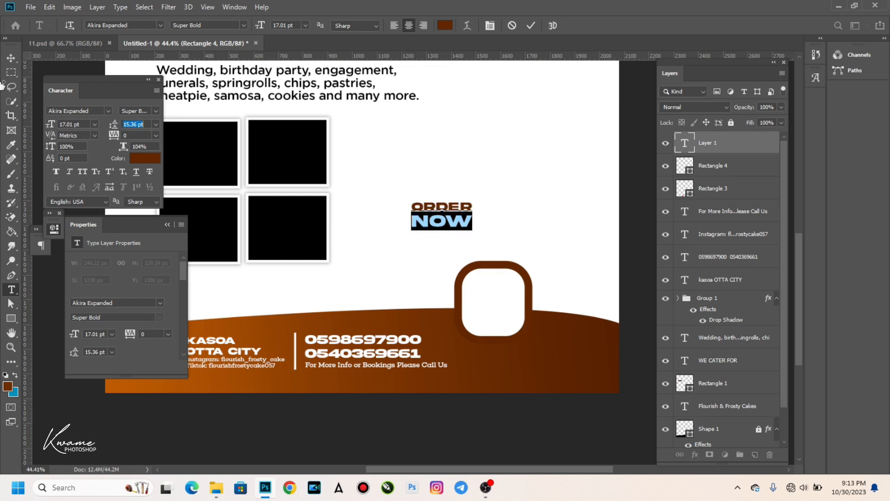
left_click(11, 58)
Move ORDER NOW into the rounded square, scale it to about 80%, and centre it.
left_click_drag(432, 225, 490, 304)
key("ctrl+t")
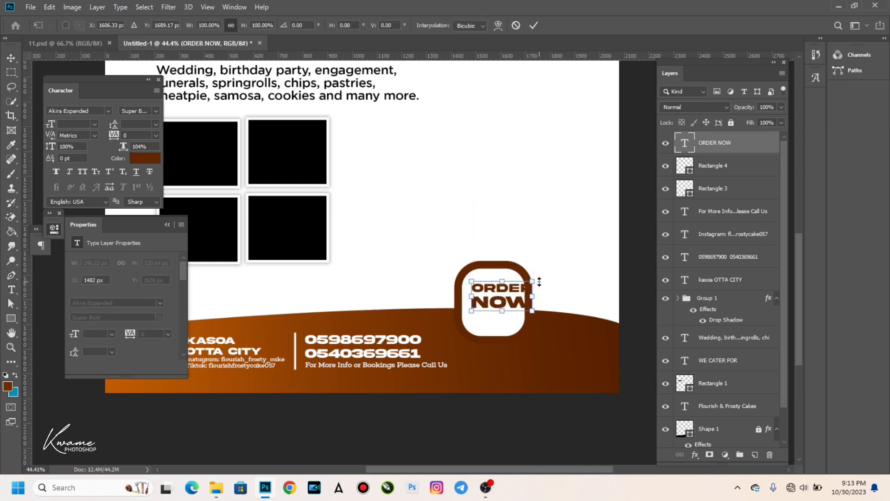
left_click_drag(527, 279, 512, 286)
key("Return")
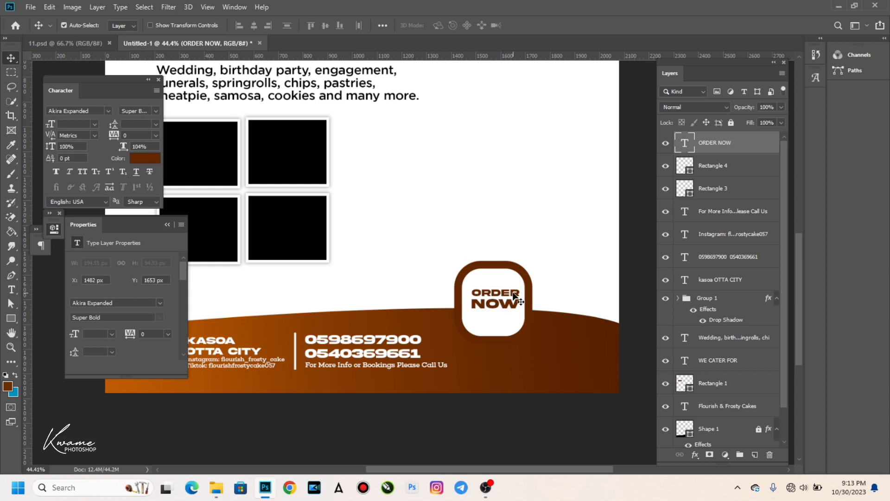
left_click_drag(513, 295, 502, 304)
key("Down")
key("Down")
key("Right")
key("Right")
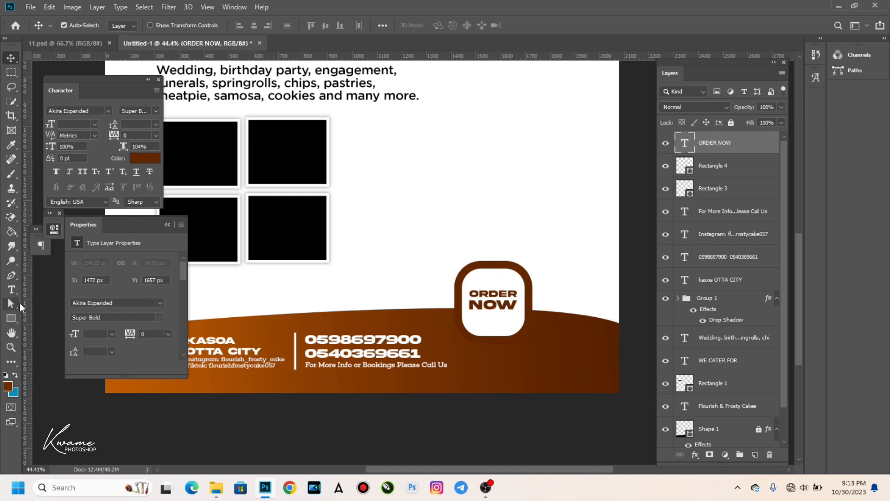
With the Brush tool active, add a new empty layer above the ORDER NOW text.
key("b")
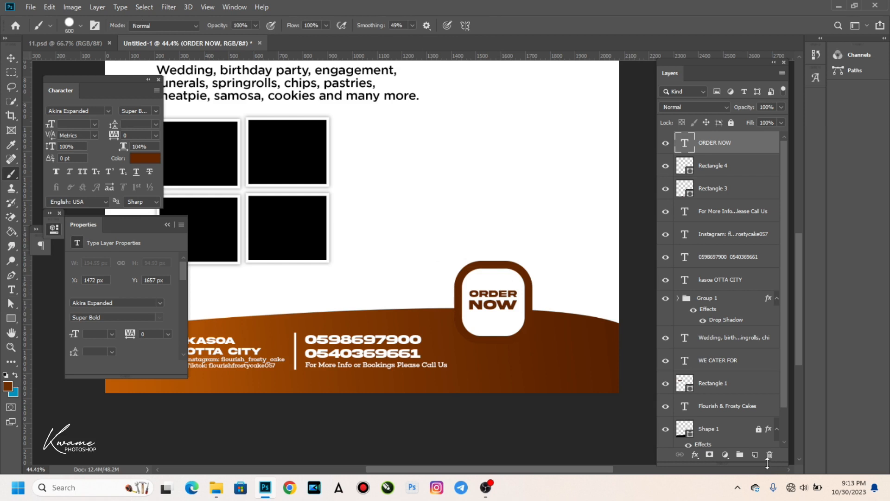
left_click(755, 454)
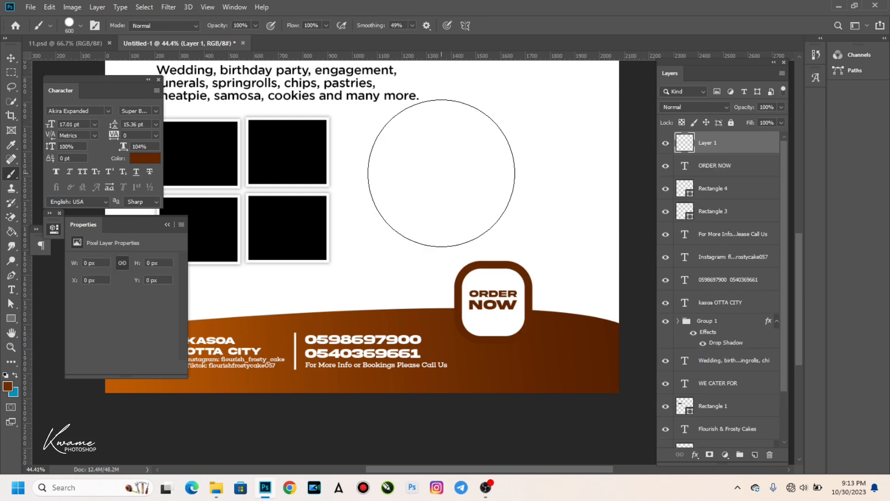
key("bracketleft")
key("bracketleft")
key("bracketleft")
key("bracketleft")
key("bracketleft")
key("bracketleft")
key("bracketleft")
key("bracketleft")
key("bracketleft")
key("bracketleft")
key("bracketleft")
key("bracketleft")
key("bracketleft")
key("bracketleft")
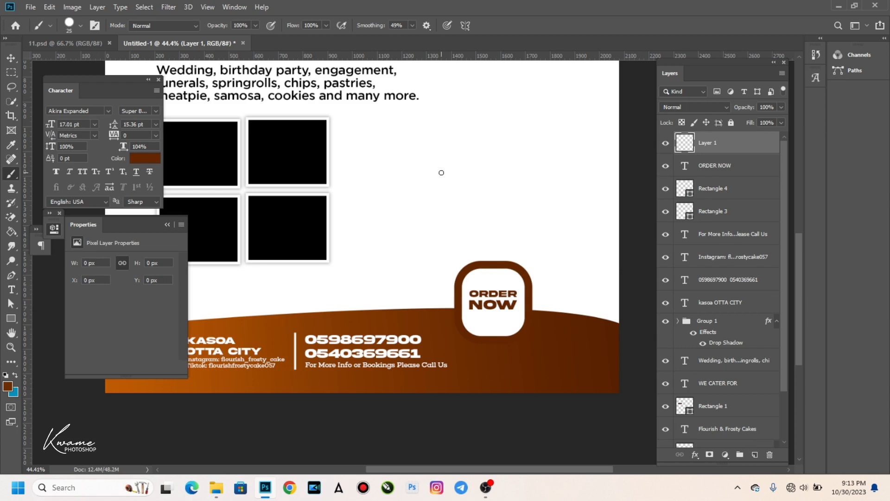
key("bracketright")
key("bracketright")
key("bracketright")
key("bracketleft")
key("bracketleft")
key("bracketleft")
key("bracketright")
Set the brush size to 10 px.
left_click(71, 23)
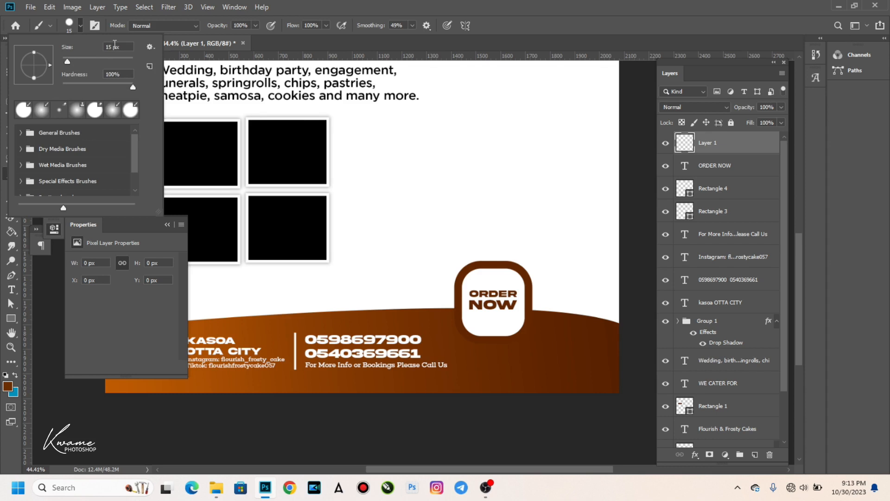
mouse_move(68, 62)
left_mouse_down()
mouse_move(80, 62)
mouse_move(71, 62)
left_mouse_up()
key("Return")
key("bracketleft")
key("bracketright")
key("bracketleft")
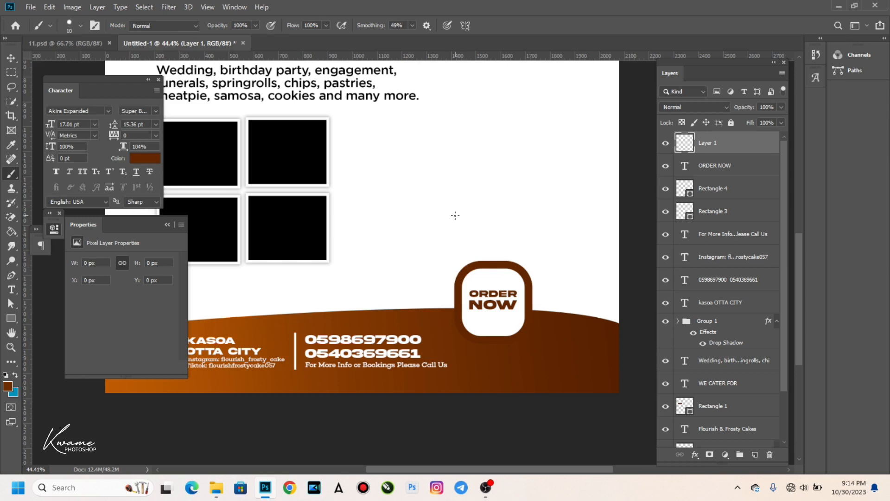
key("p")
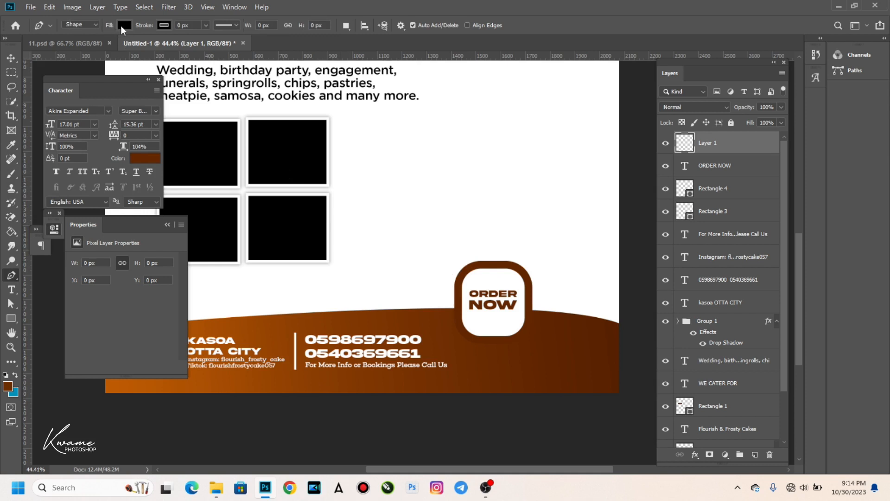
Put the Pen in Path mode and sample the badge border's dark brown as the foreground colour.
left_click(95, 24)
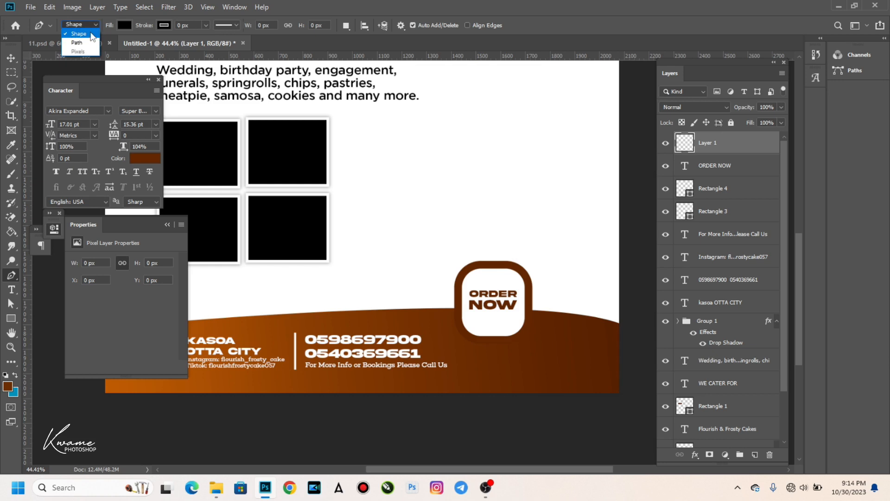
left_click(86, 37)
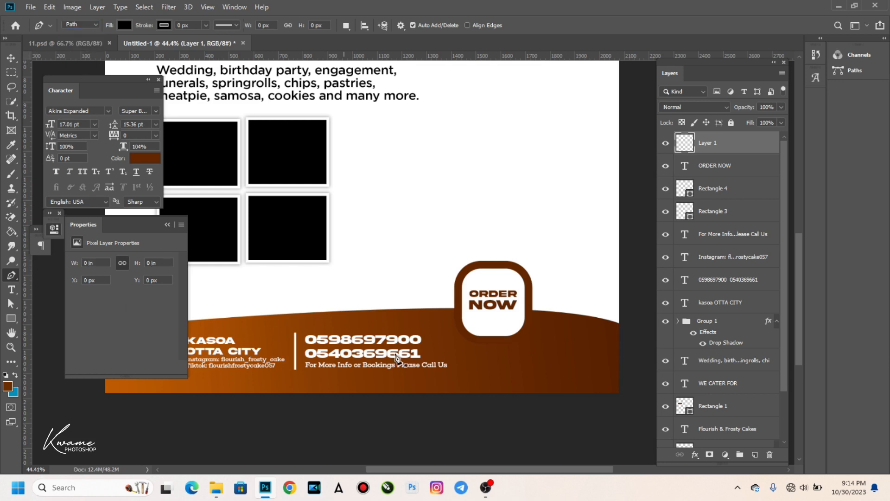
left_click(8, 386)
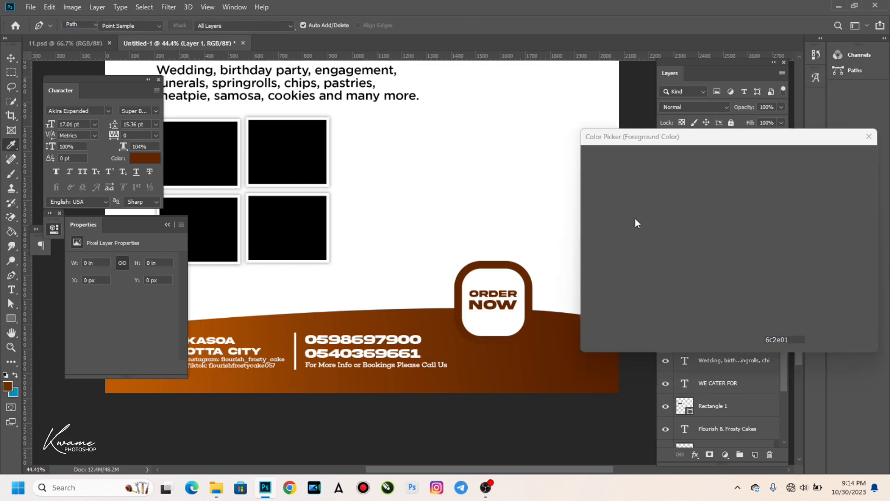
left_click(530, 310)
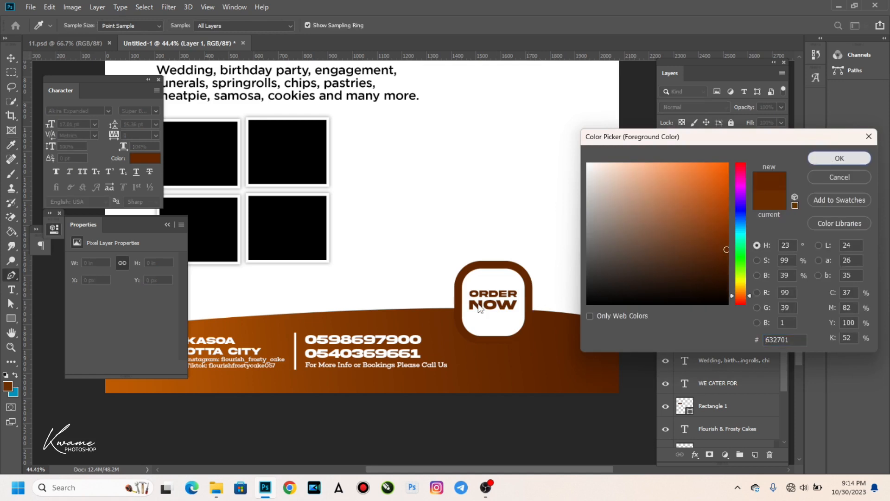
key("Return")
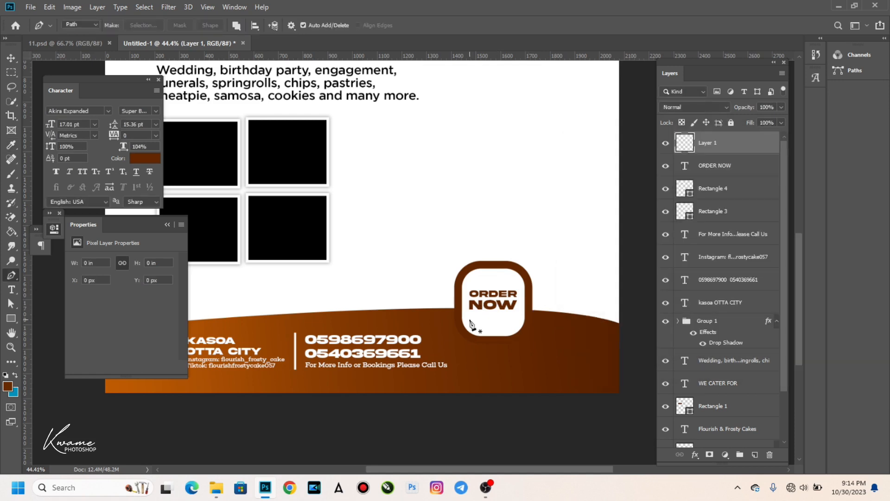
Draw a two-point path beneath NOW and bend it into a smile curve.
left_click(470, 319)
left_click(515, 319)
key("ctrl+z")
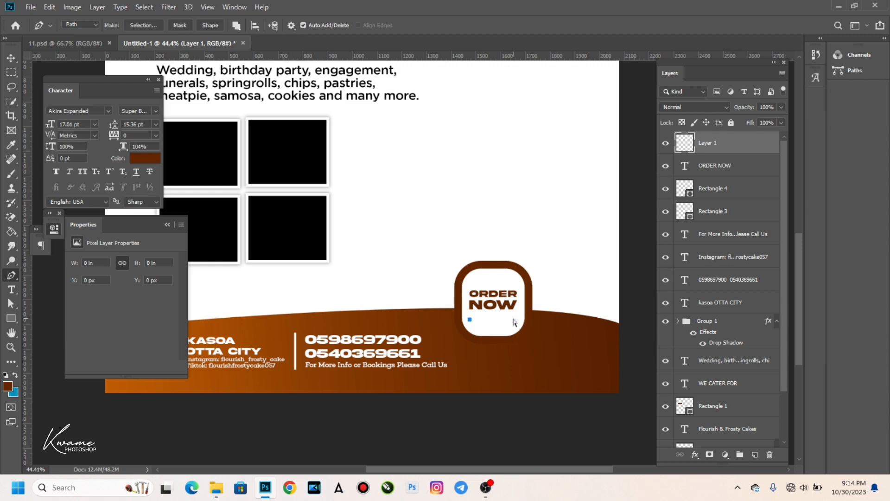
left_click(513, 320)
left_click_drag(514, 324, 531, 292)
Stroke the smile path in brown using Stroke Path with Tool: Brush.
right_click(491, 305)
left_click(513, 131)
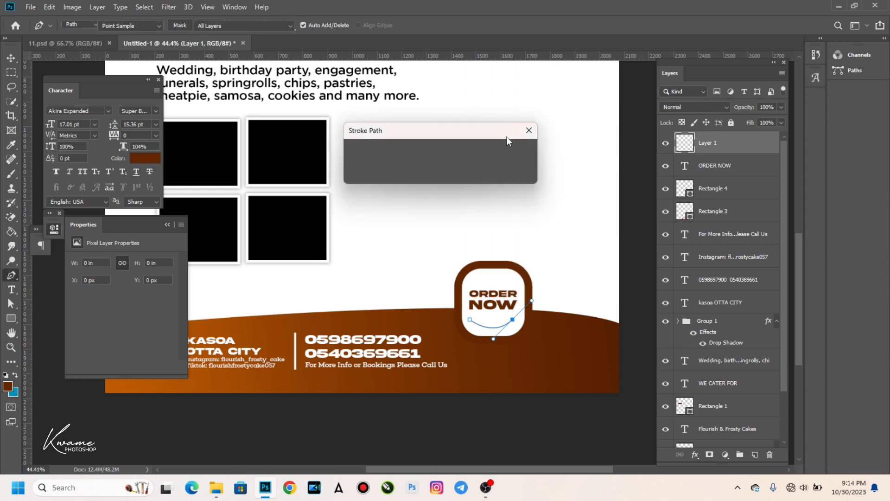
left_click(508, 142)
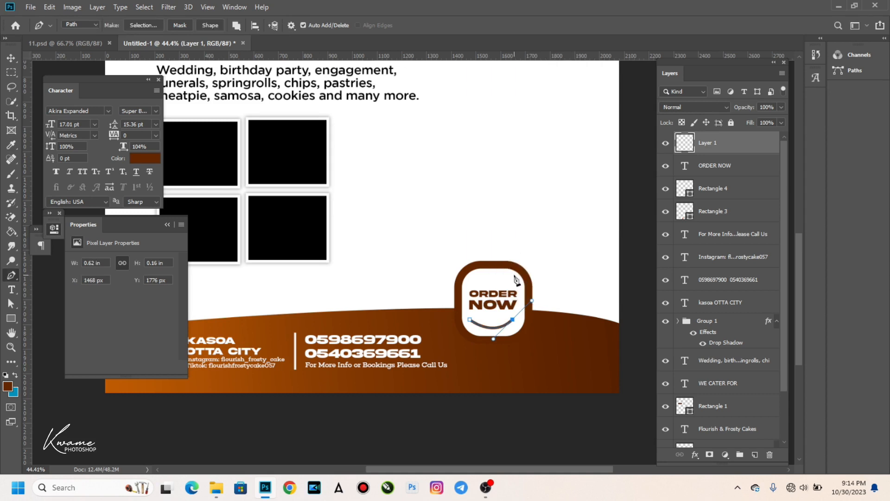
key("ctrl+z")
right_click(507, 271)
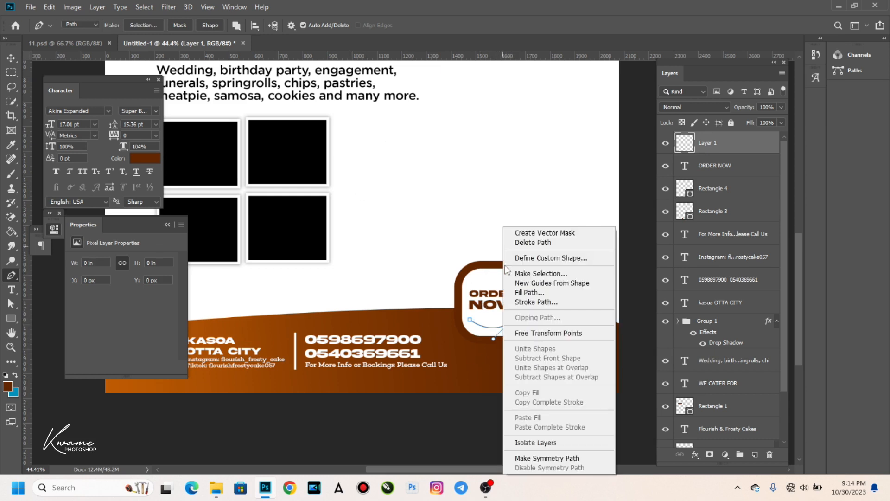
left_click(526, 303)
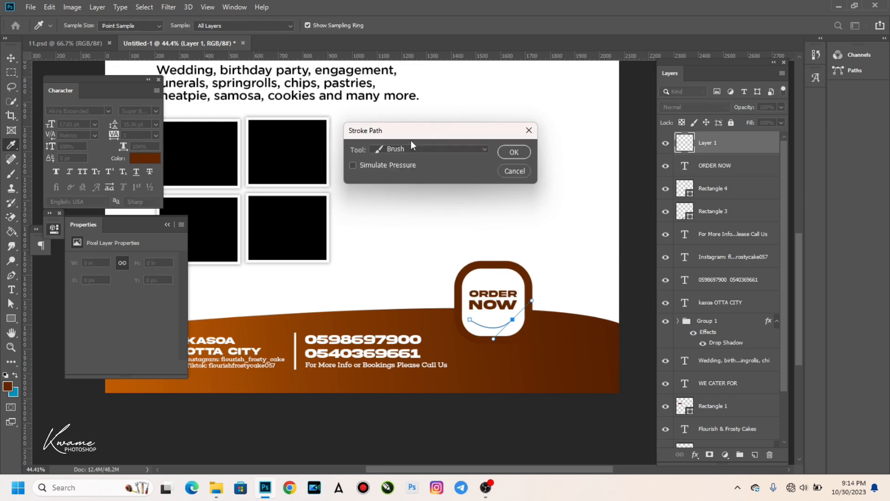
left_click(439, 151)
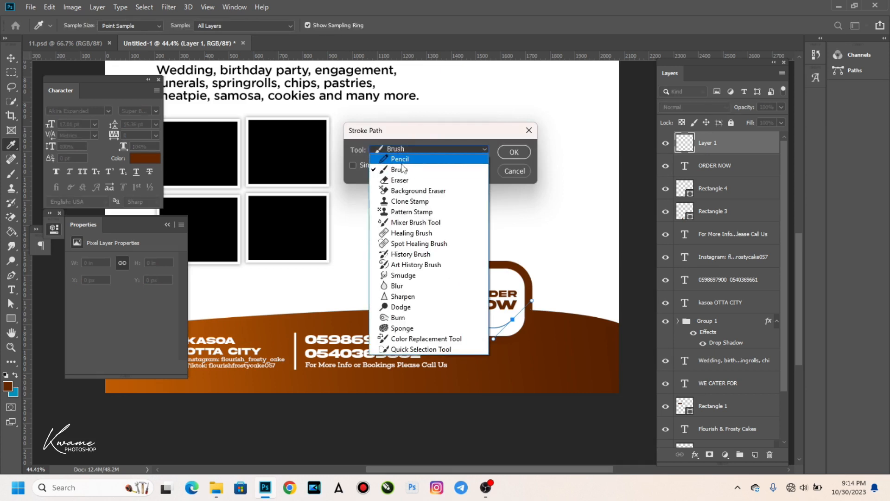
left_click(401, 162)
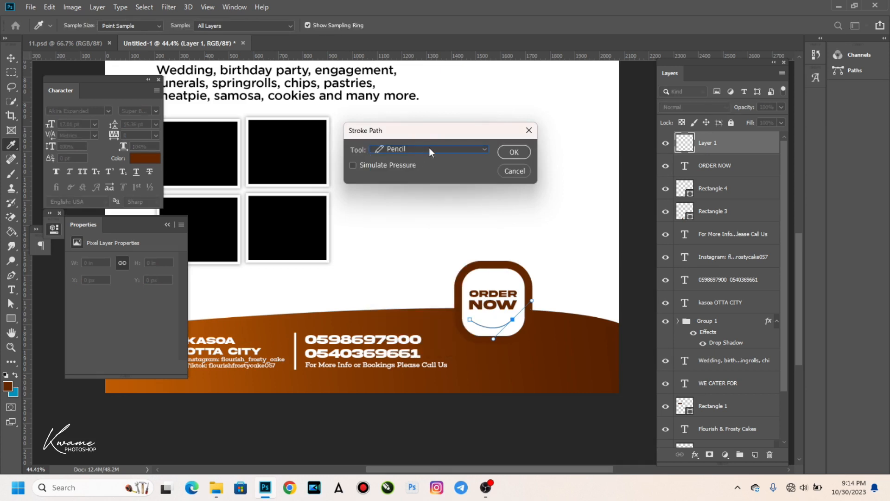
left_click(430, 150)
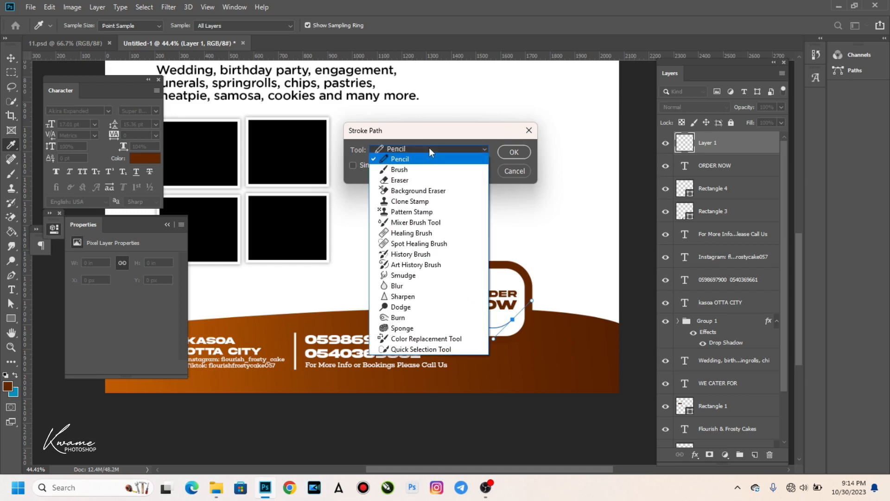
left_click(402, 172)
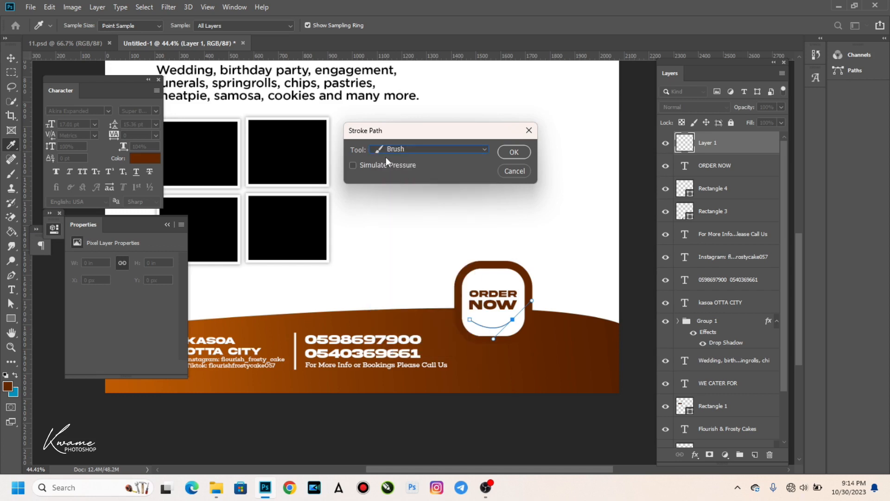
left_click(515, 152)
key("v")
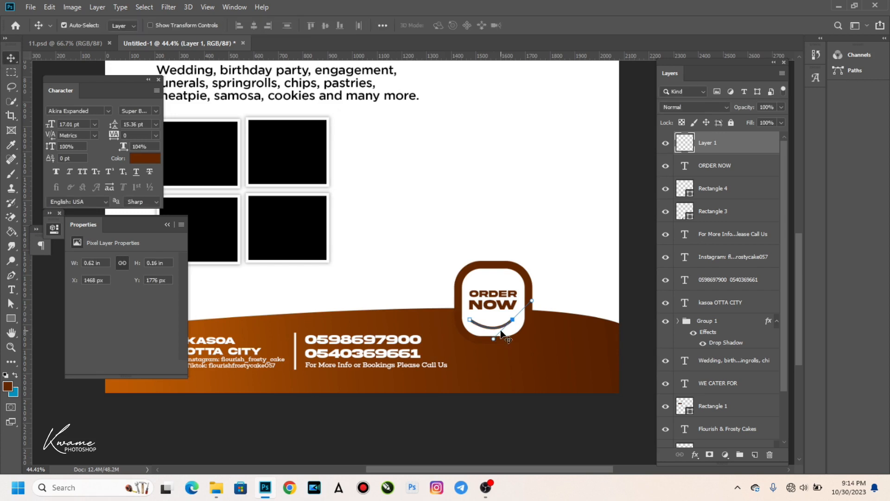
Hide the path outline and nudge the brown smile slightly up inside the badge.
scroll(505, 329, "up", 3)
key("p")
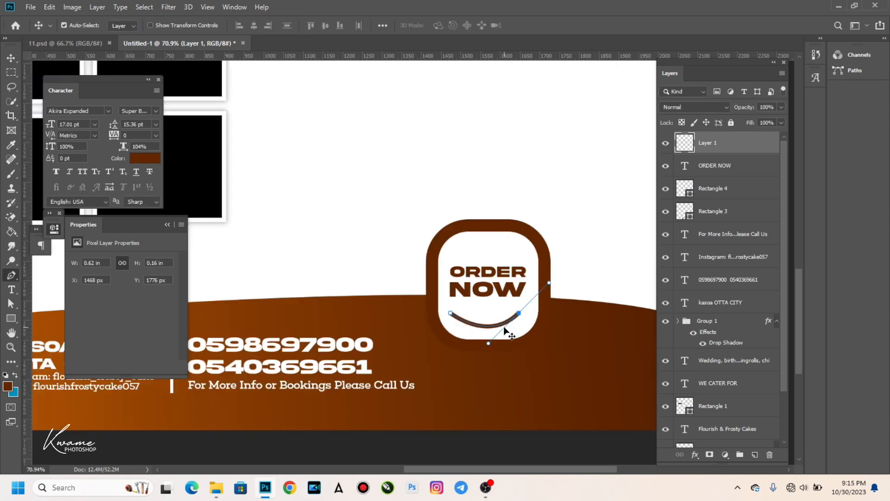
key("Return")
key("v")
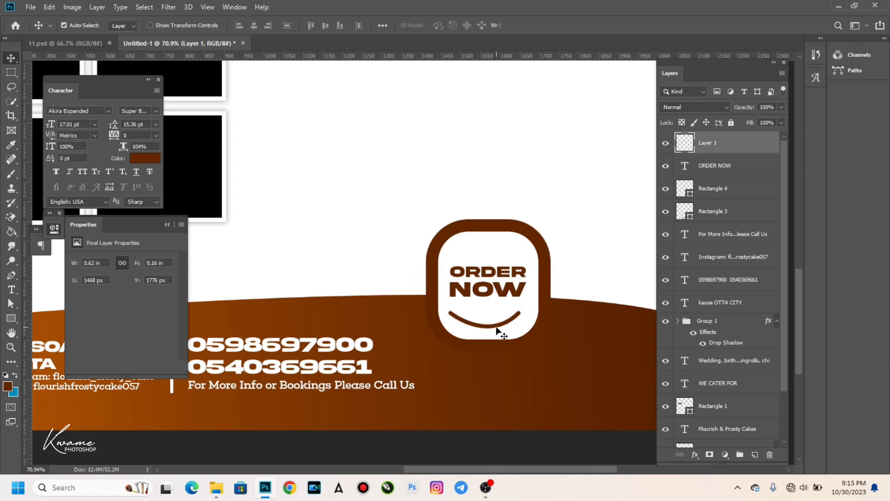
left_click_drag(500, 330, 495, 326)
key("Up")
key("Up")
key("Up")
key("Up")
key("Up")
key("Up")
key("Up")
key("Up")
key("Up")
key("Up")
key("Up")
key("Up")
key("Right")
key("Right")
key("Right")
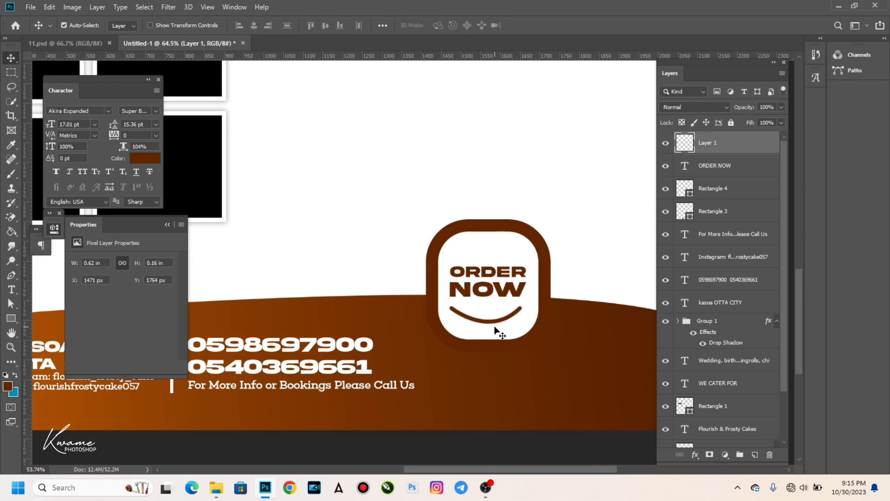
Drag the cupcake layer from 11.psd onto the Untitled-1 flyer canvas.
scroll(434, 307, "down", 5)
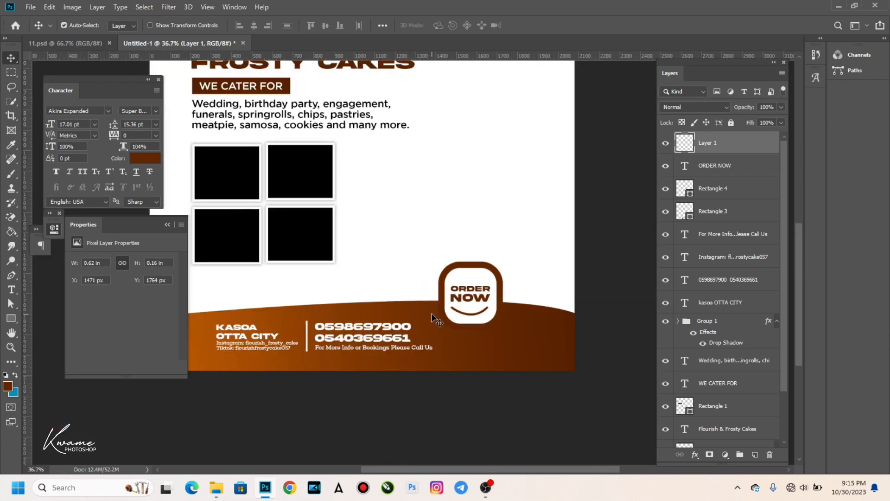
scroll(370, 278, "down", 2)
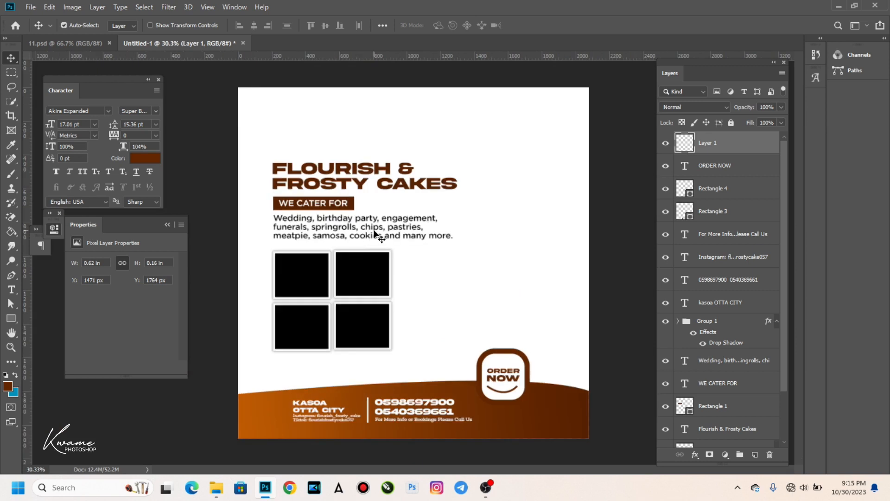
left_click(74, 41)
mouse_move(330, 221)
left_mouse_down()
mouse_move(326, 214)
mouse_move(321, 225)
left_mouse_up()
left_click_drag(237, 100, 531, 288)
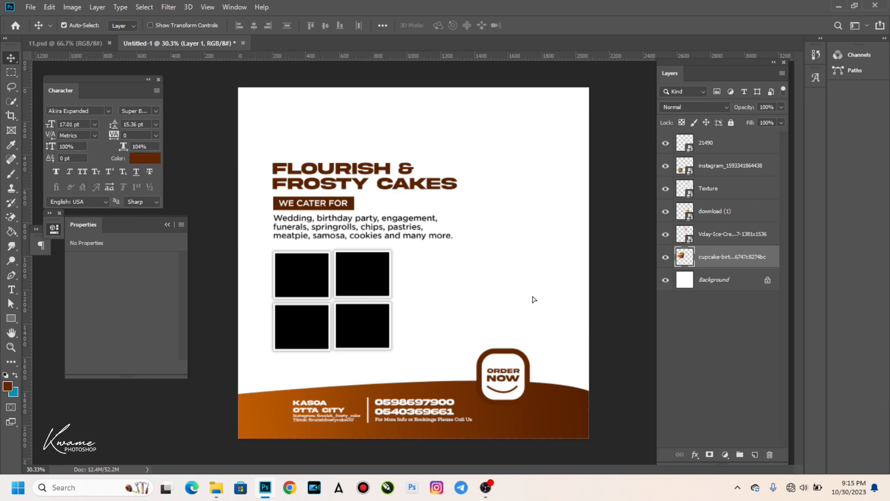
Drop the cupcake onto the flyer and enlarge it to about 195% on the right side.
left_click_drag(533, 299, 534, 299)
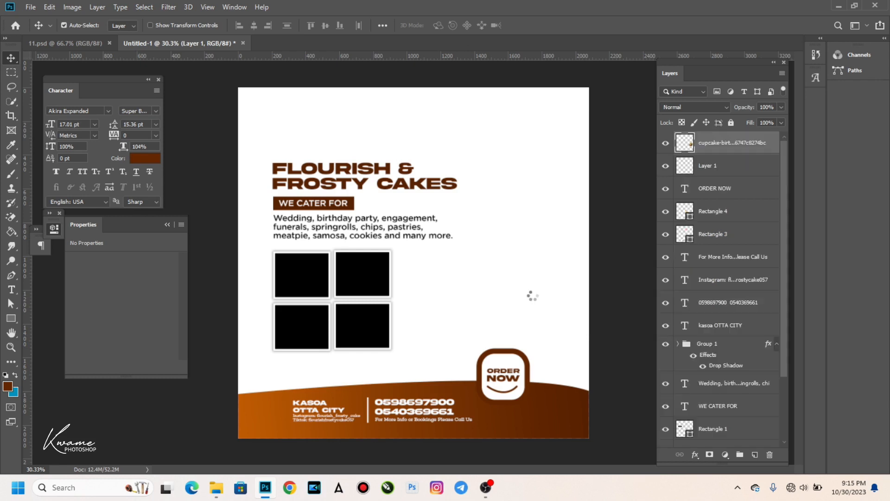
left_click_drag(532, 294, 504, 317)
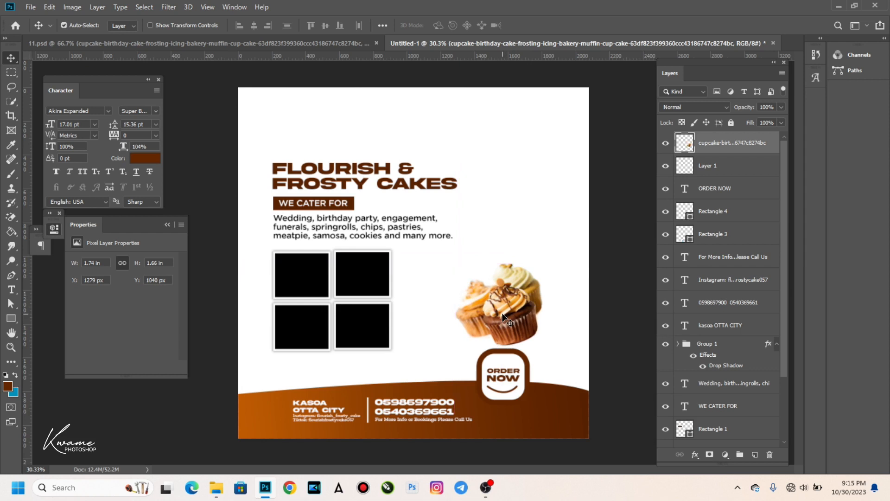
key("ctrl+t")
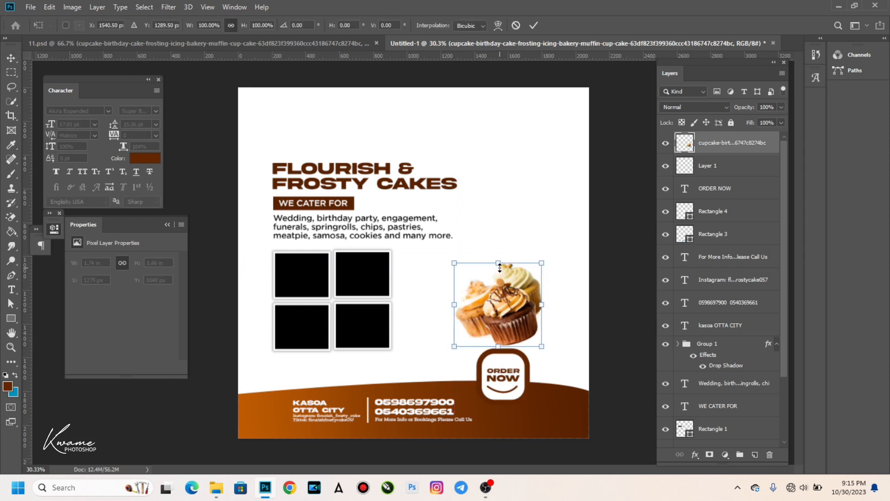
left_click_drag(501, 259, 507, 175)
left_click_drag(512, 241, 498, 277)
left_click_drag(482, 382, 482, 360)
left_click_drag(490, 208, 492, 193)
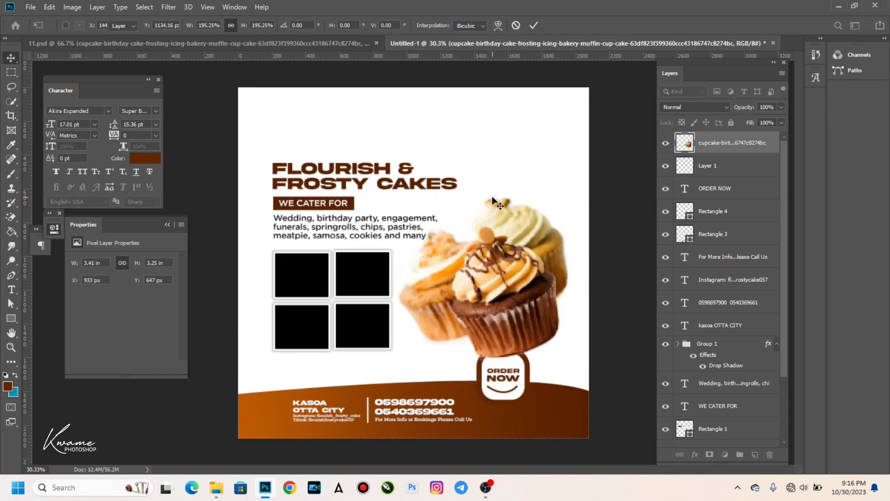
key("Return")
Shift the frames and heading up-left and move the cupcake layer below the text layers.
left_click_drag(254, 158, 347, 323)
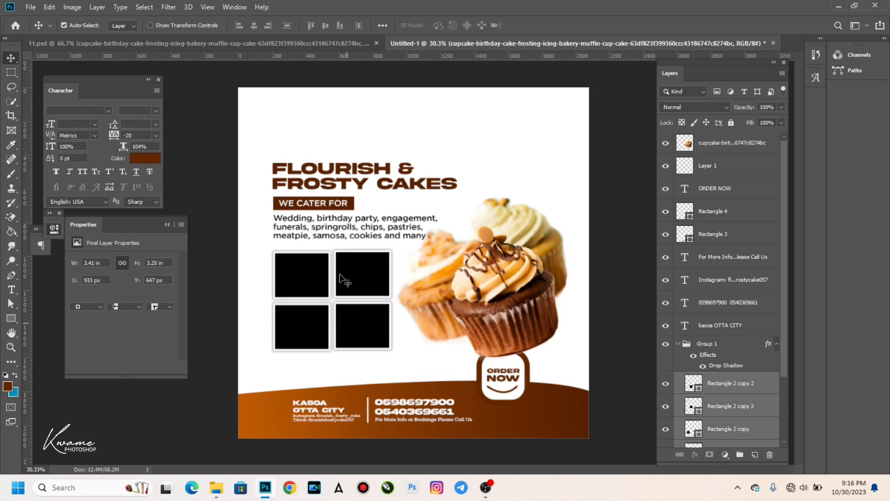
left_click_drag(345, 281, 331, 275)
left_click_drag(496, 300, 504, 302)
left_click_drag(737, 149, 696, 402)
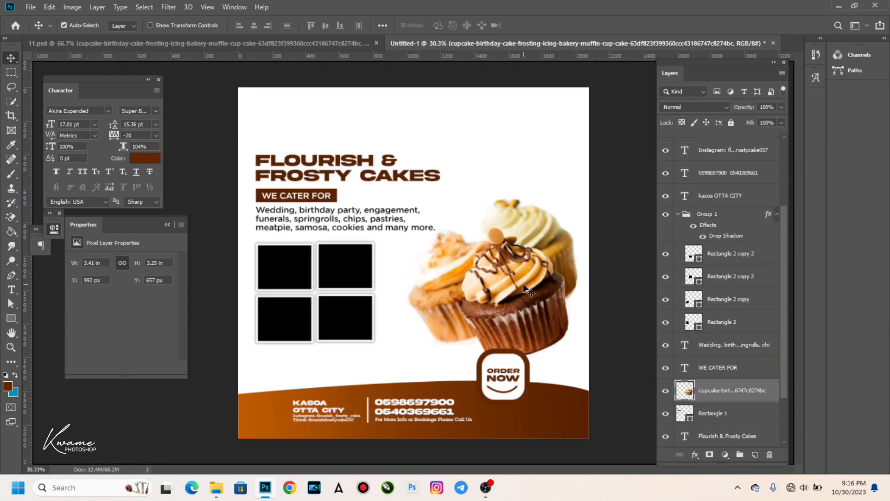
left_click_drag(524, 284, 521, 267)
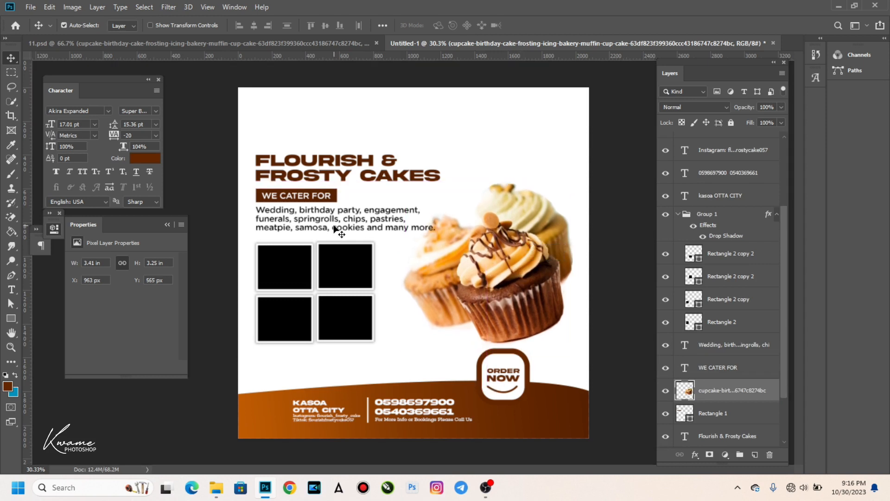
Scale the wedding description text down to about 87%.
left_click(336, 229)
key("ctrl+t")
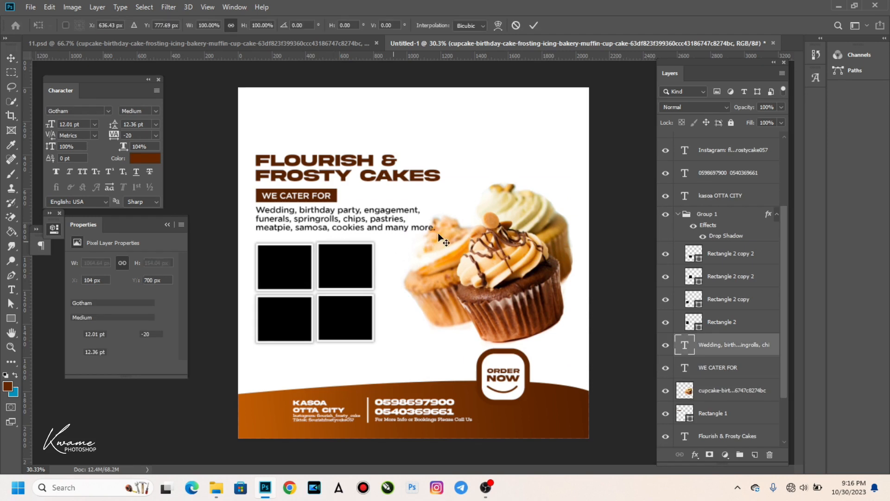
left_click_drag(436, 231, 417, 228)
key("Return")
Nudge the title, WE CATER FOR bar and description down with Shift+Down three times, then go to 11.psd.
left_click(301, 177)
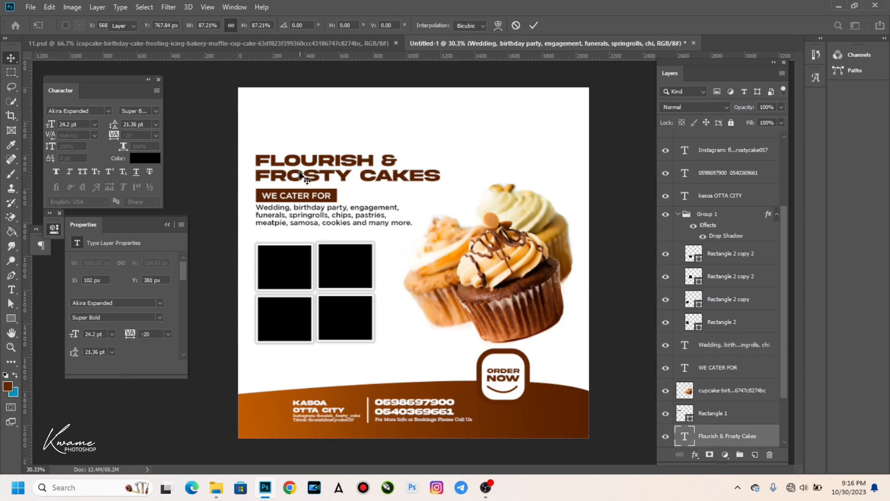
left_click_drag(299, 172, 299, 175)
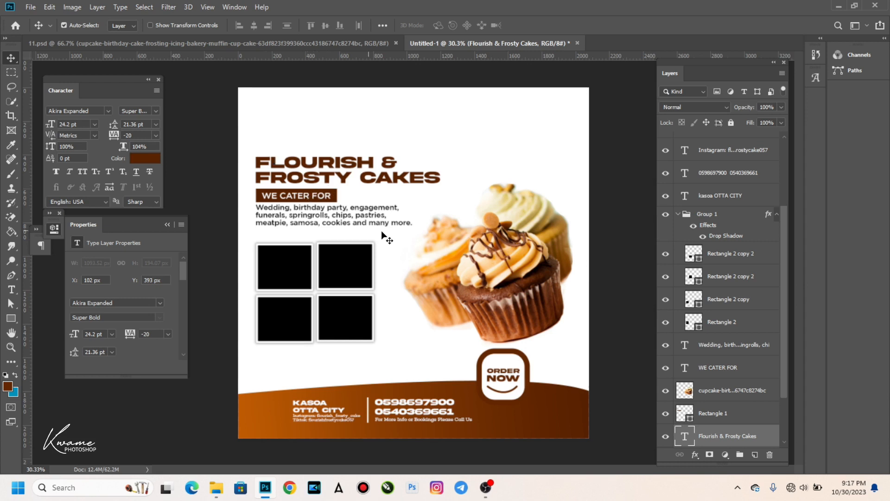
left_click_drag(245, 156, 280, 223)
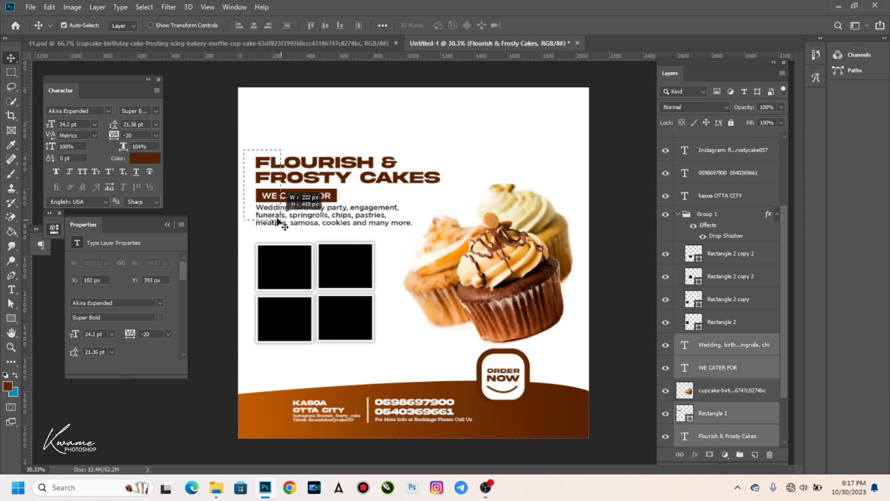
key("shift+Down")
key("shift+Down")
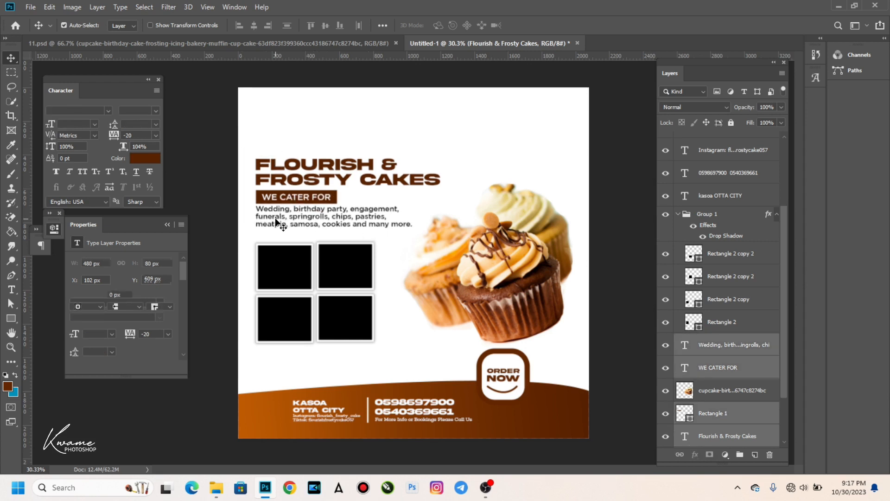
key("shift+Down")
key("shift+Down")
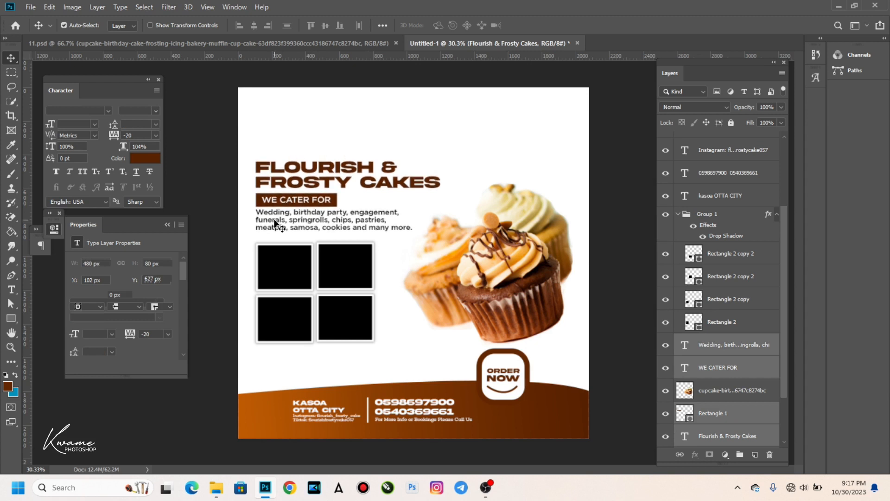
key("shift+Down")
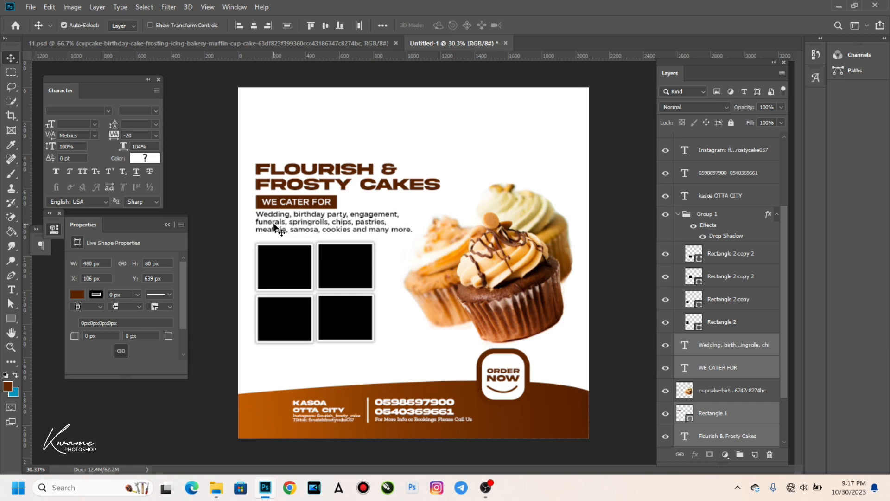
left_click(263, 260)
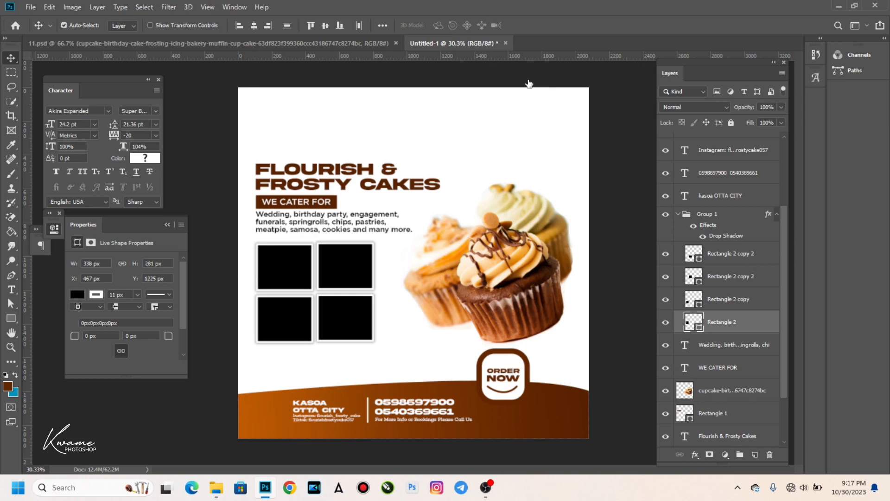
left_click(277, 46)
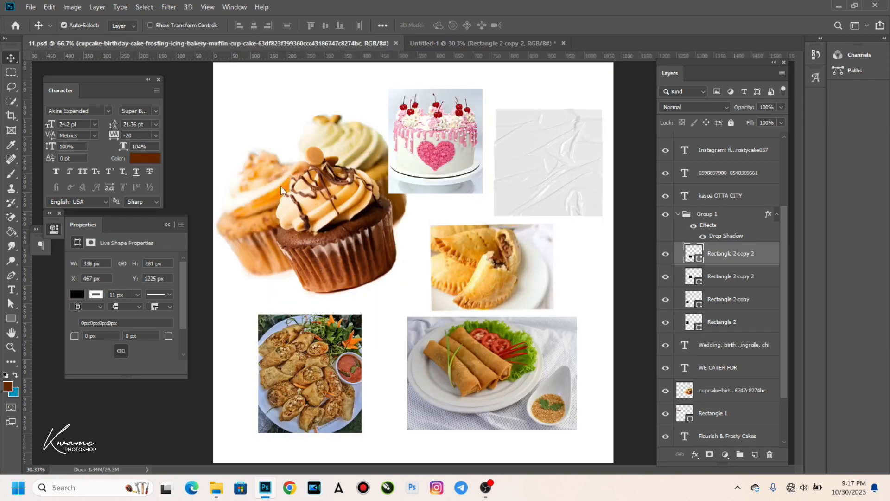
Select the pink cake and the other three food photos in 11.psd and drag them into the flyer.
left_click_drag(357, 218, 320, 183)
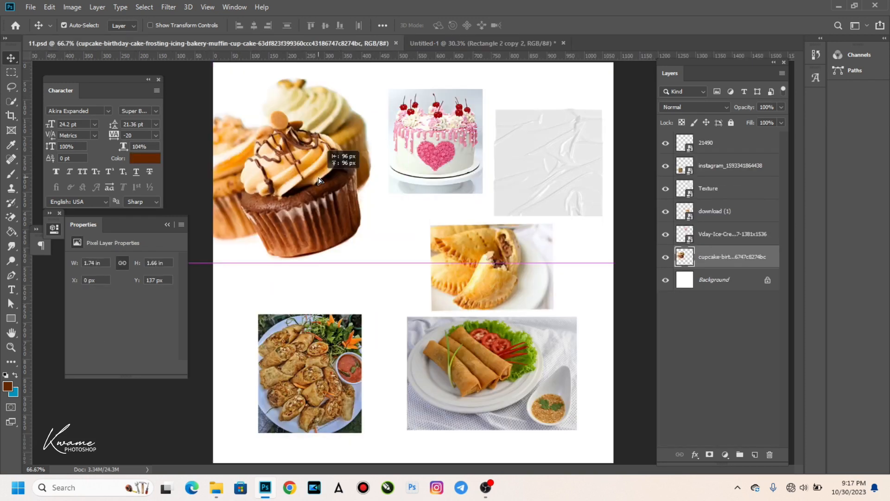
left_click(420, 158)
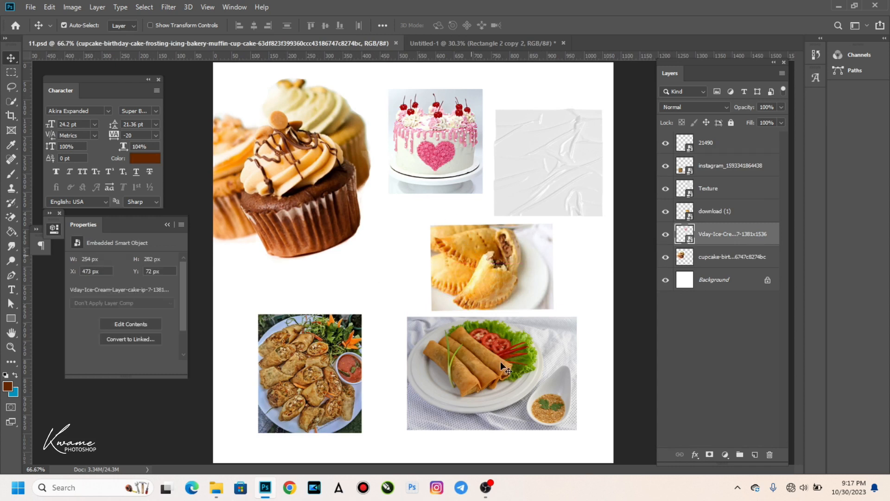
left_click(326, 364, "shift")
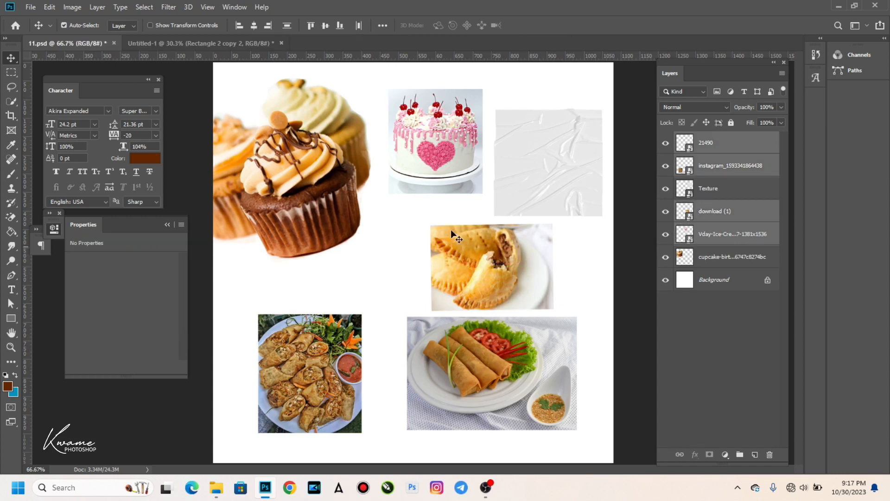
key("shift+Up")
left_click_drag(164, 39, 419, 230)
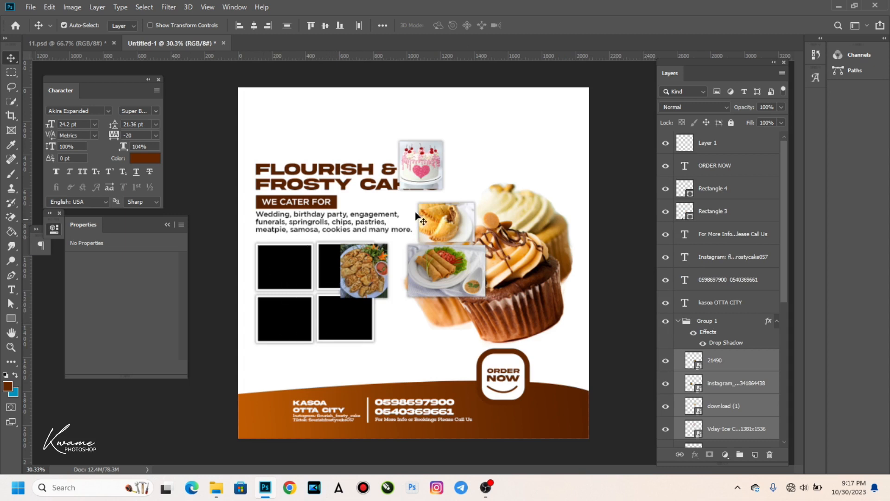
left_click(283, 270)
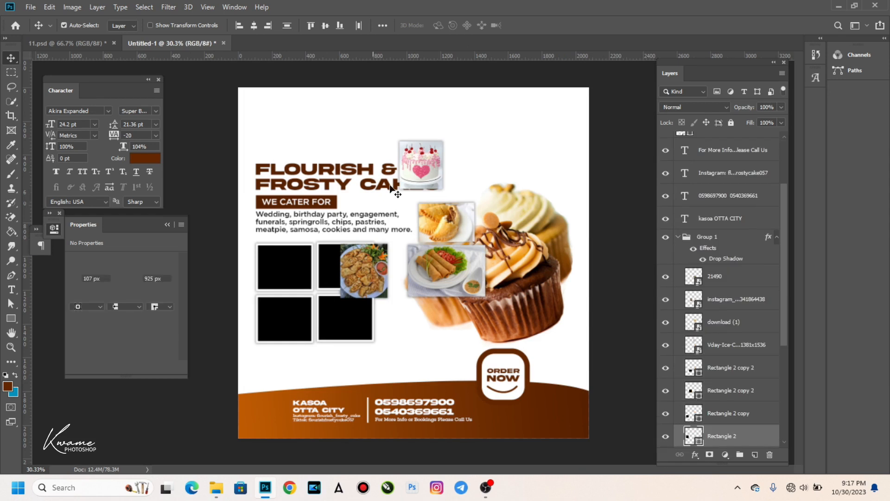
left_click(420, 174)
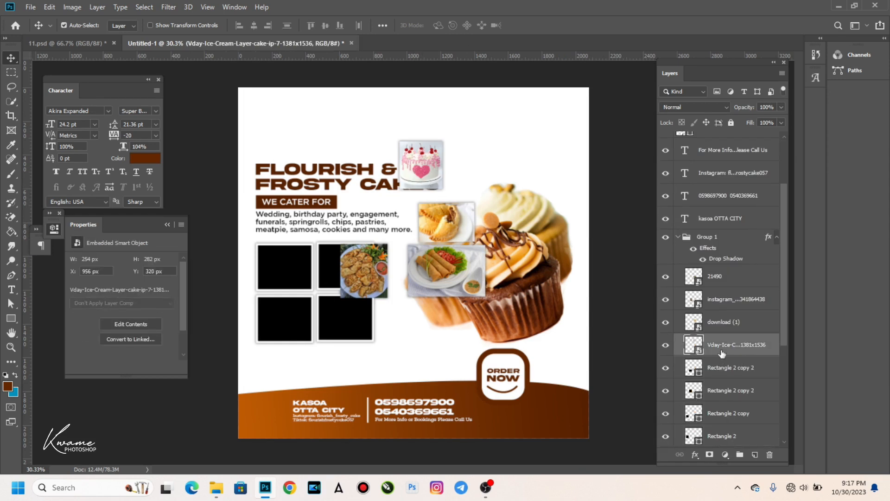
Place the pink cake photo layer above the top-left frame and clip it to that frame.
left_click_drag(727, 349, 716, 425)
left_click_drag(411, 174, 257, 276)
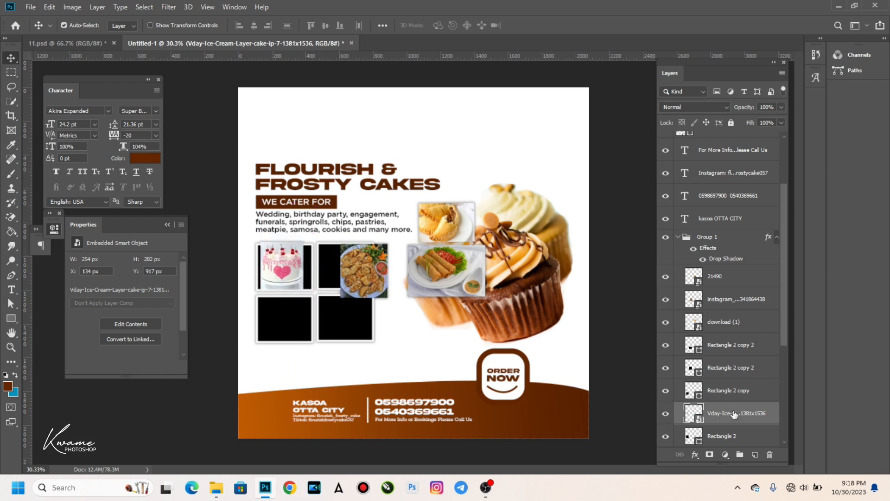
right_click(689, 292)
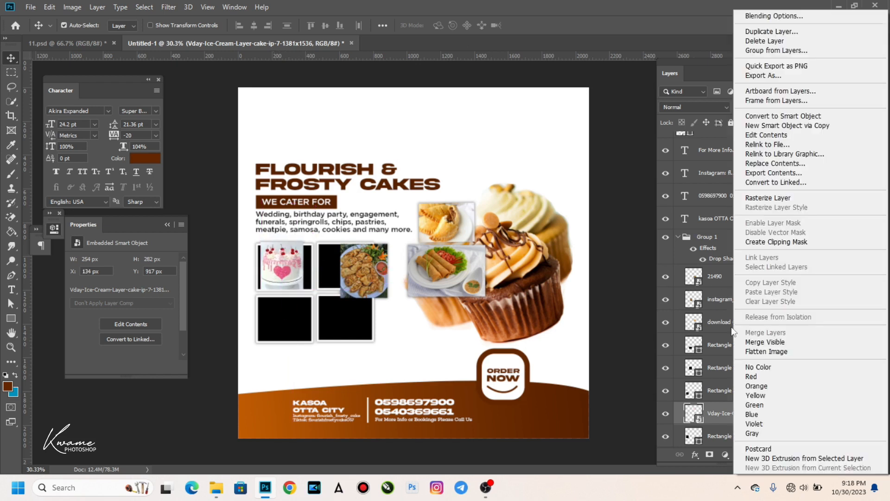
left_click(751, 243)
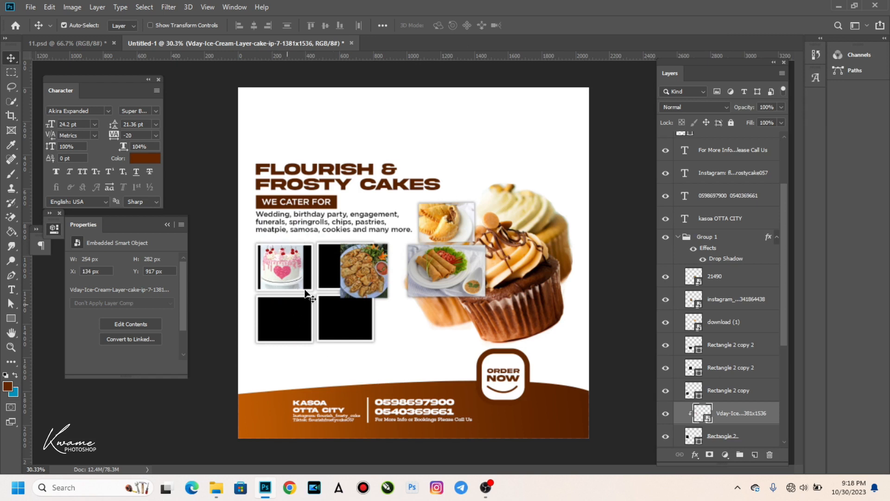
Scale the cake photo to fill its frame, nudge it up, and move the fried-snack photo down-right.
key("ctrl+t")
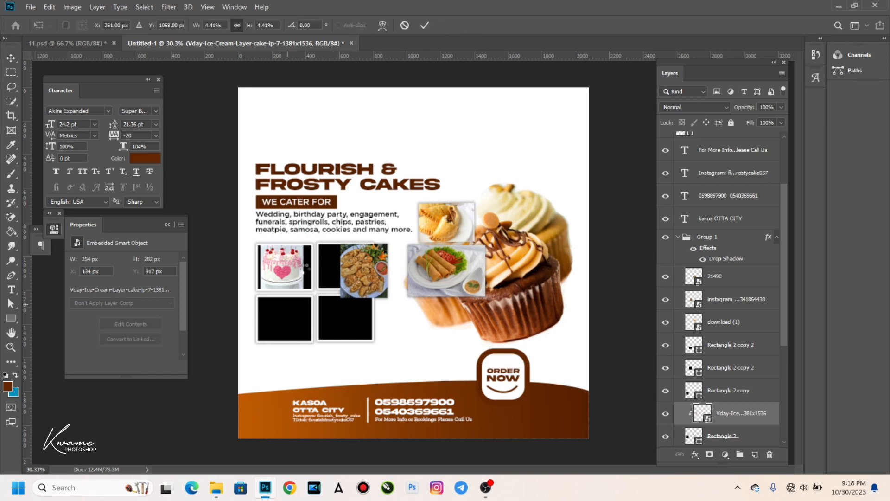
left_click_drag(307, 269, 316, 269)
left_click_drag(260, 267, 256, 266)
key("Return")
left_click(268, 278)
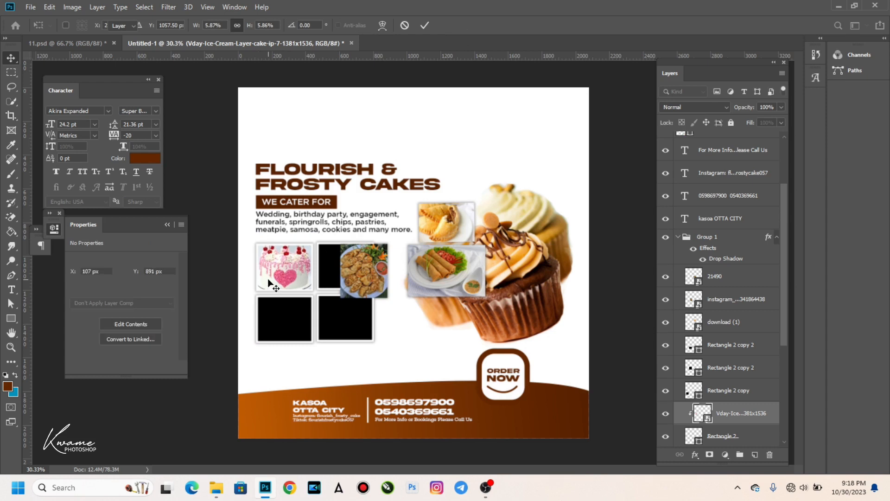
key("Up")
key("Up")
key("Up")
key("Up")
key("Up")
key("Up")
key("Up")
key("Up")
key("Up")
key("Up")
key("Up")
key("Up")
key("Up")
key("Up")
key("Up")
key("Up")
key("Up")
key("Up")
key("Up")
key("Up")
key("Up")
key("Up")
key("Up")
key("Up")
key("Up")
key("Up")
key("Up")
key("Up")
key("Up")
key("Up")
key("Up")
key("Up")
key("Up")
key("Up")
key("Up")
key("Up")
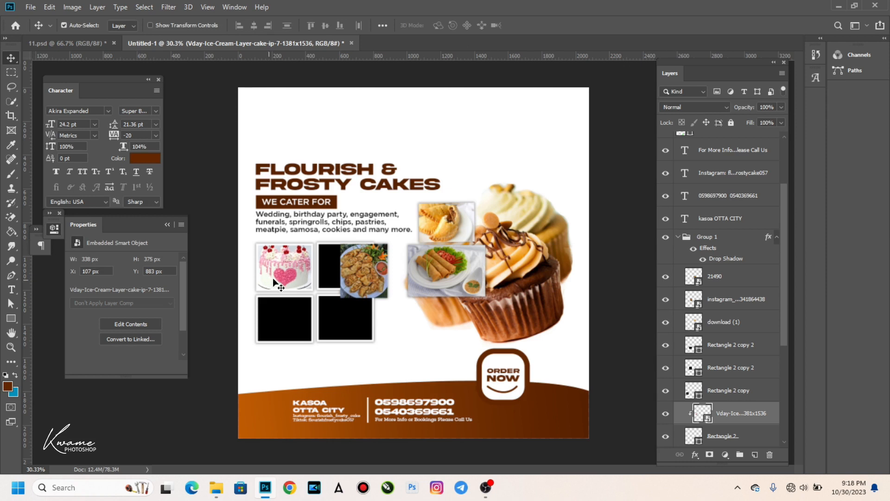
left_click_drag(358, 274, 424, 327)
Move the download (1) pastry photo layer directly above its frame shape.
left_click(451, 217)
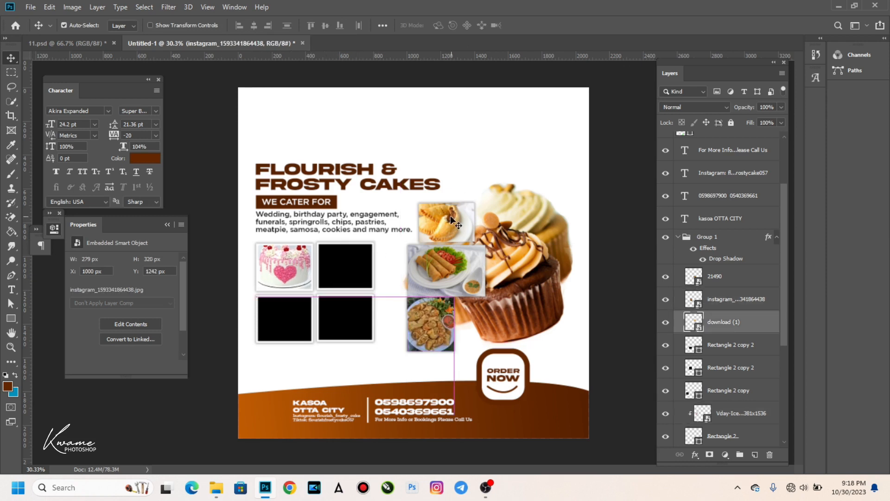
left_click(360, 268)
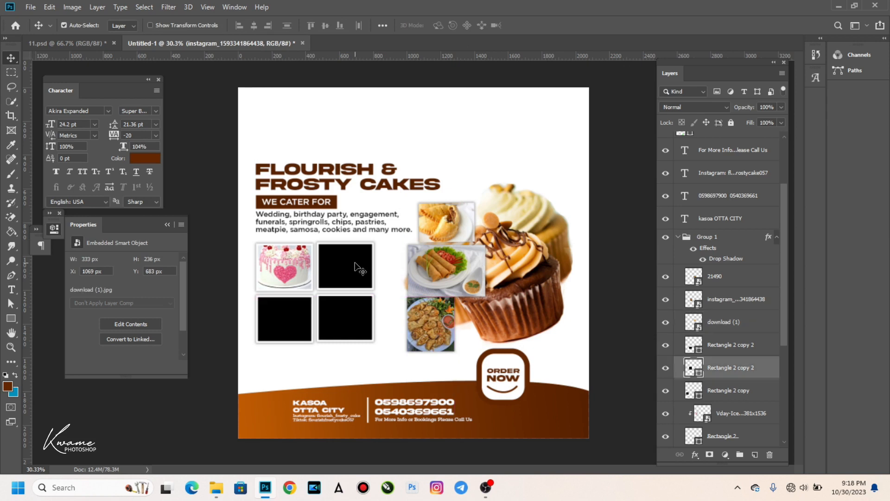
left_click(449, 226)
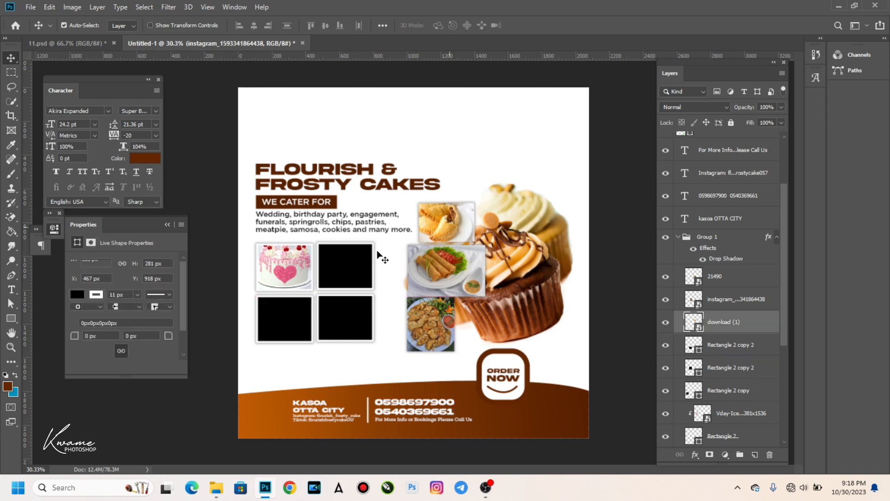
left_click(348, 268)
left_click(724, 323)
left_click_drag(725, 322, 725, 356)
Clip the pastry photo into the top-right frame and enlarge it to fill the frame.
left_click_drag(379, 254, 294, 294)
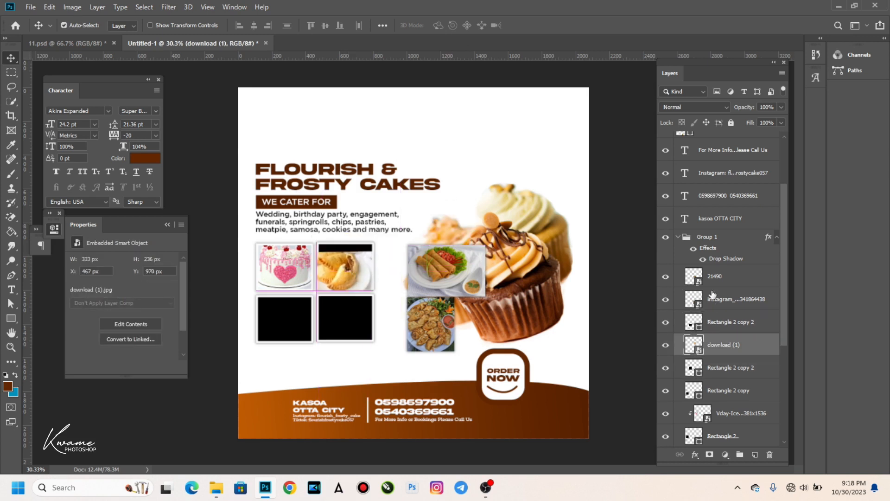
right_click(725, 311)
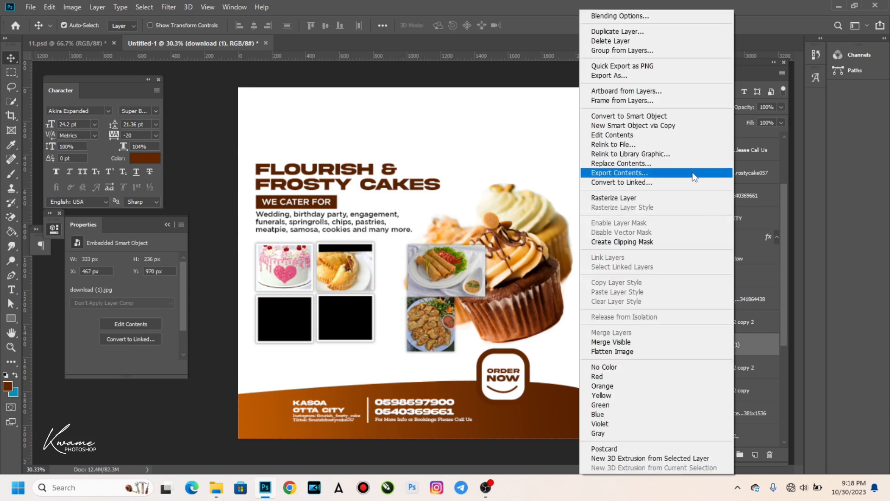
left_click(622, 241)
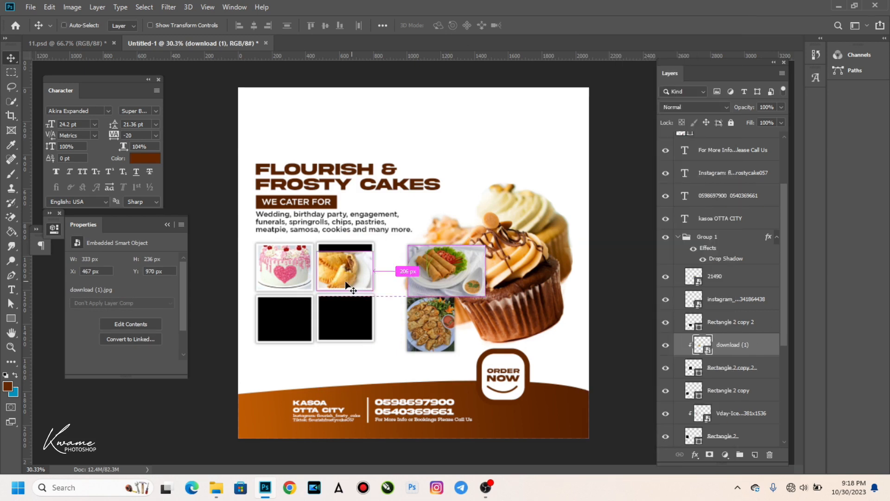
key("ctrl+t")
left_click_drag(374, 246, 384, 242)
key("Return")
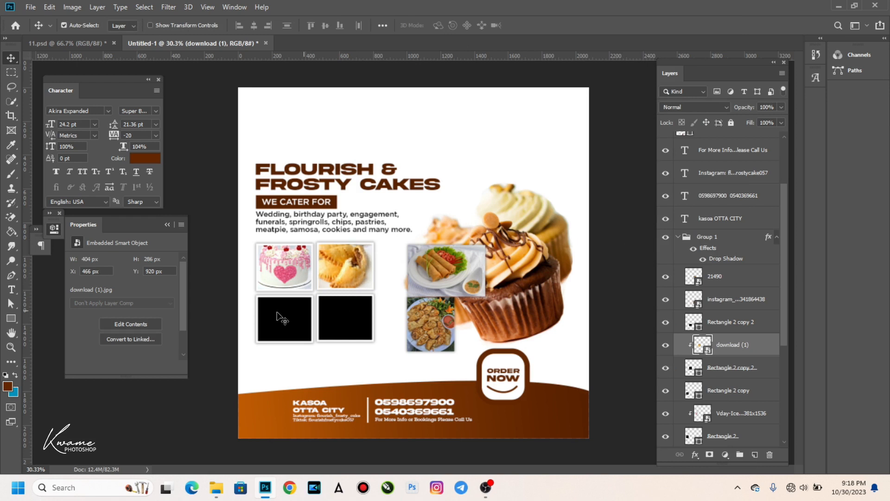
Place the fried-food photo layer above the bottom-left frame and move it onto that frame.
left_click(286, 323)
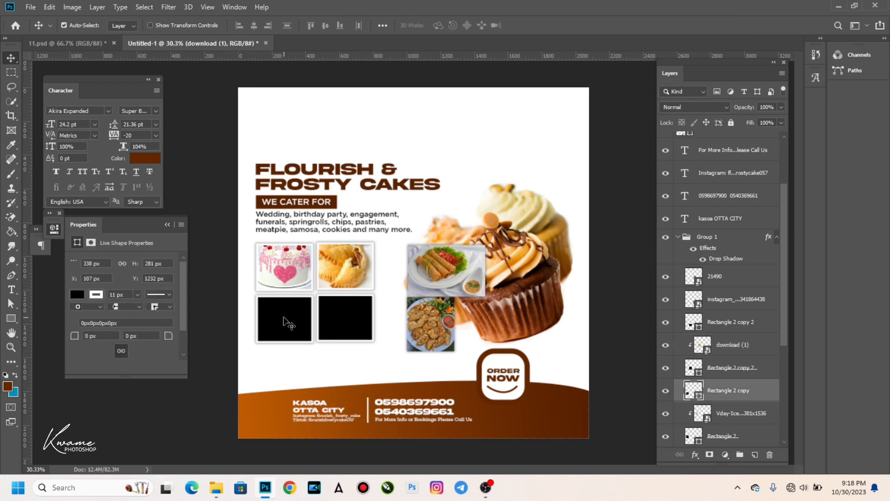
left_click(427, 331)
left_click_drag(751, 304, 746, 374)
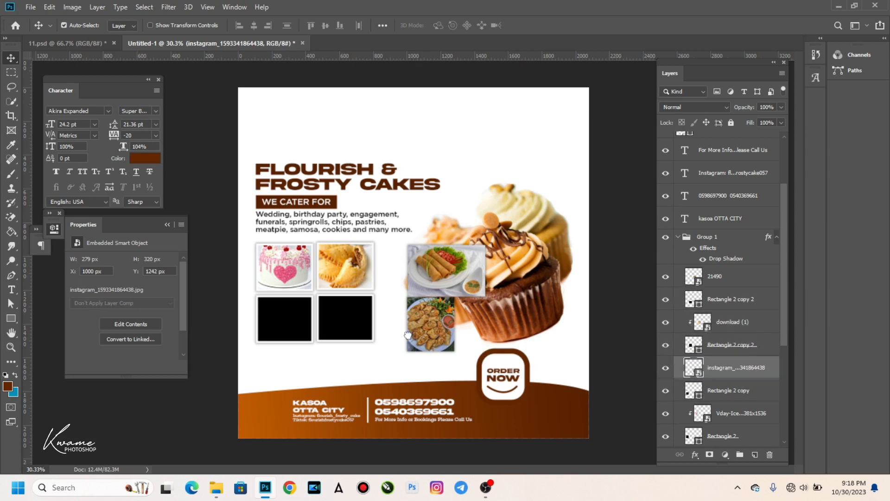
left_click_drag(424, 333, 276, 324)
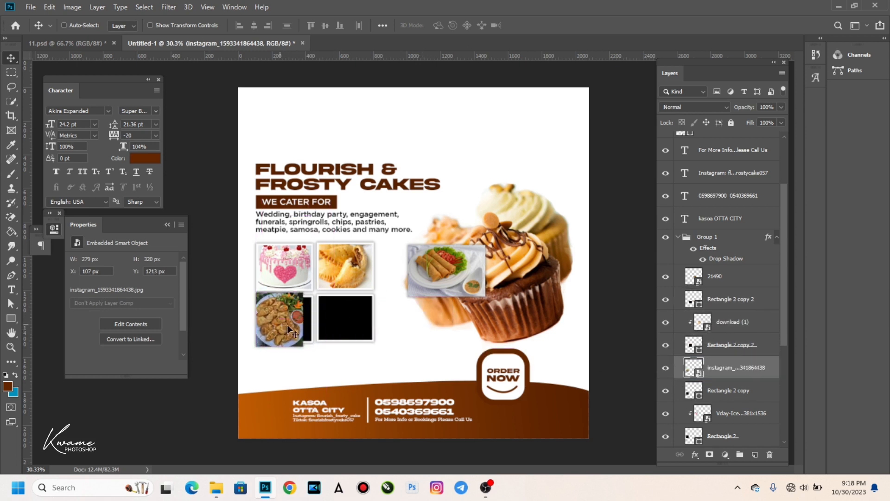
Clip the fried-food photo into the bottom-left frame and widen it to fill the frame.
right_click(755, 371)
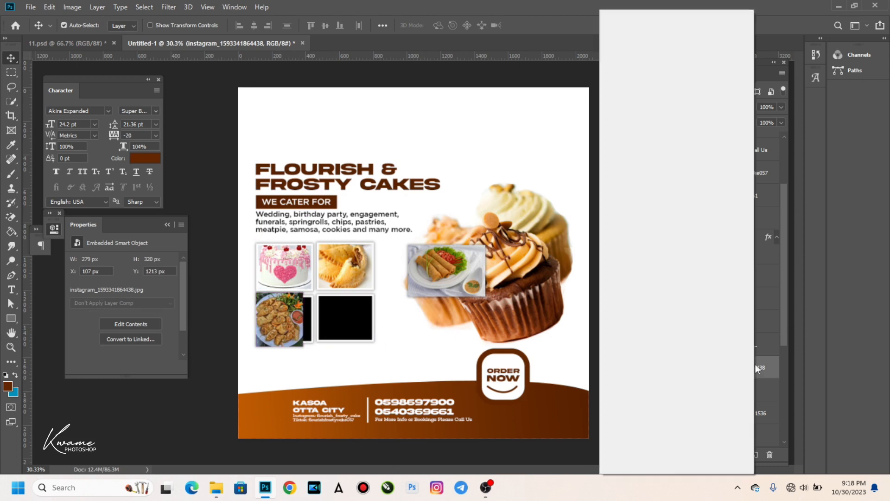
left_click(630, 240)
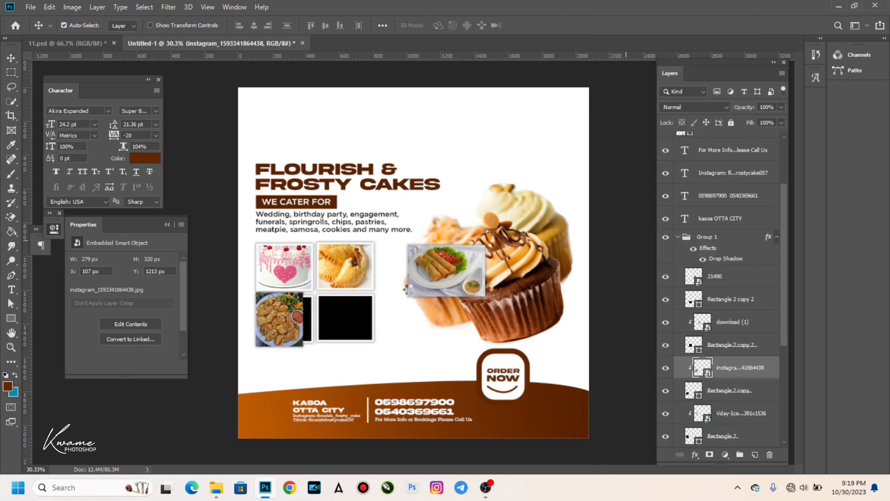
key("ctrl+t")
left_click_drag(304, 321, 313, 320)
key("Return")
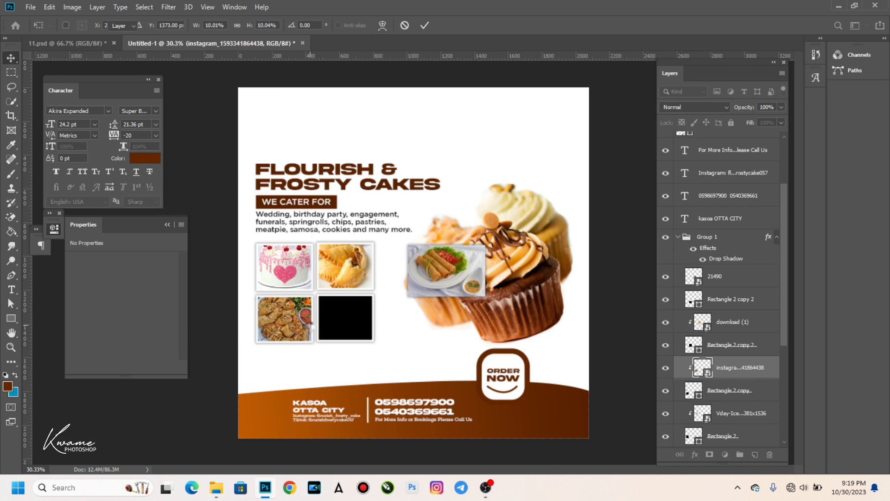
Place the spring-roll photo above its bottom-right frame, clip it in and center it.
left_click(358, 324)
left_click_drag(440, 274, 349, 329)
mouse_move(751, 285)
left_mouse_down()
mouse_move(746, 310)
mouse_move(749, 271)
mouse_move(749, 284)
left_mouse_up()
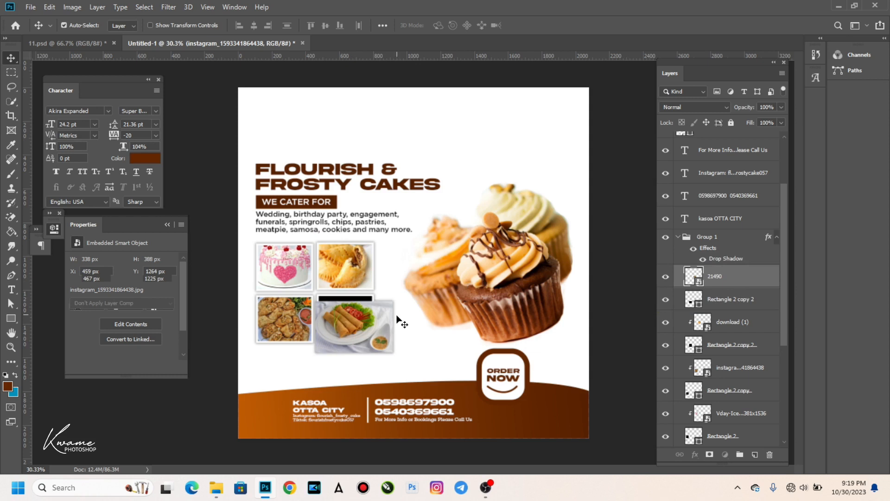
left_click(745, 285, "alt")
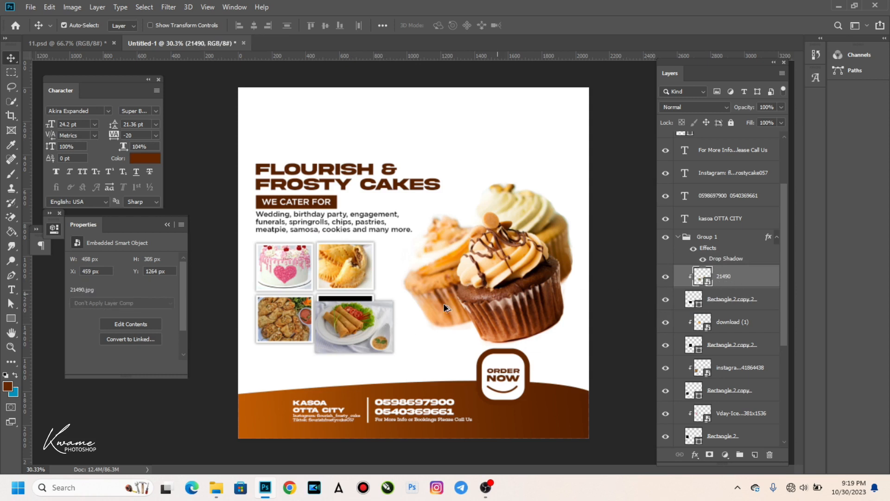
left_click_drag(379, 323, 361, 316)
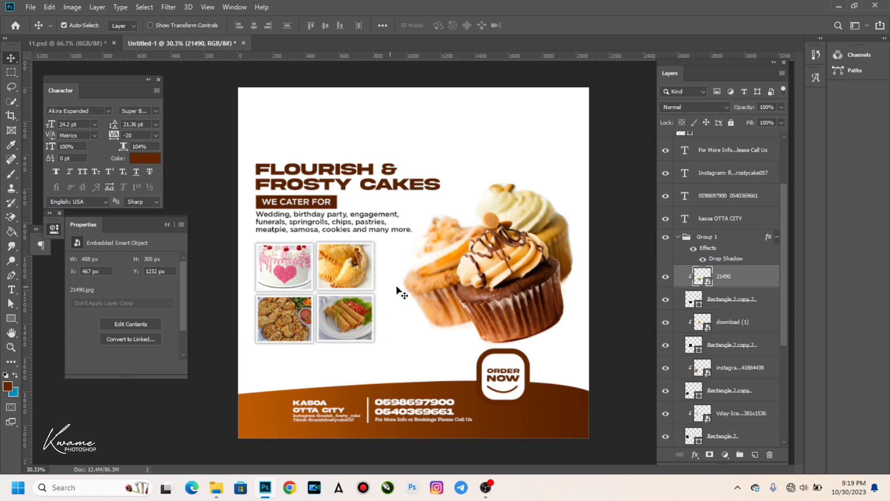
left_click_drag(240, 137, 369, 348)
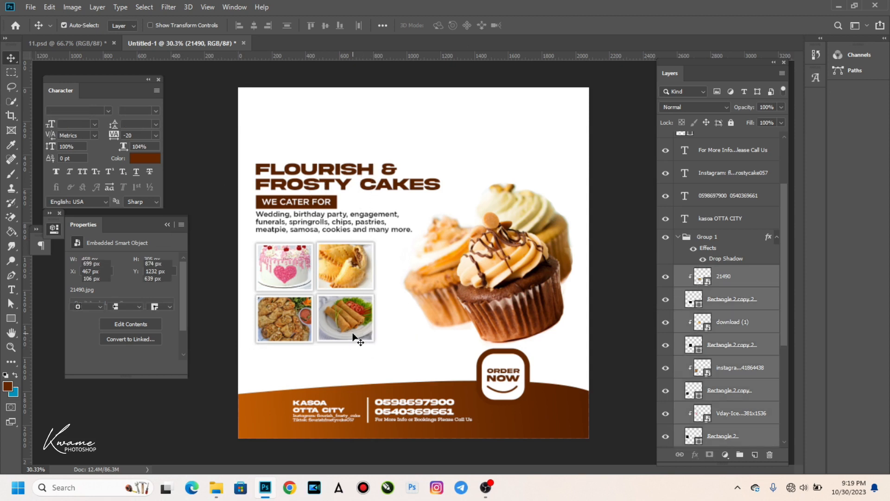
Skew the heading, services text and photo grid upward by about -5° and refine their size.
key("ctrl+t")
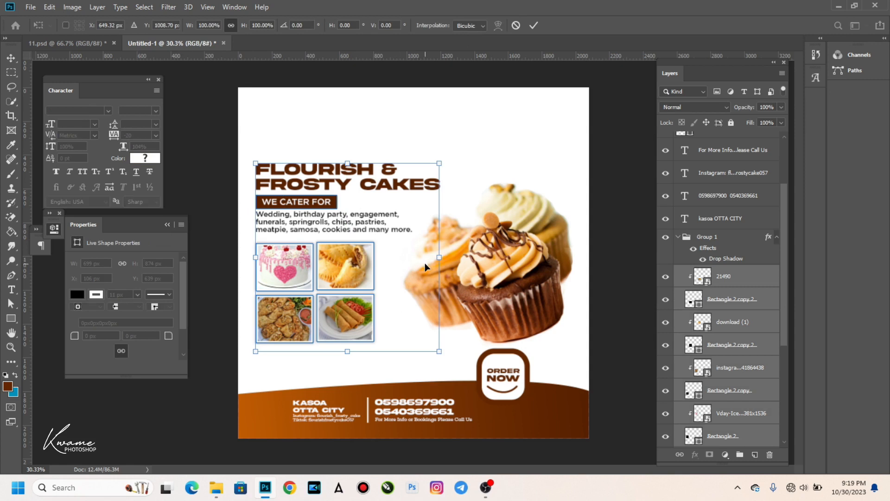
left_click_drag(441, 258, 439, 237)
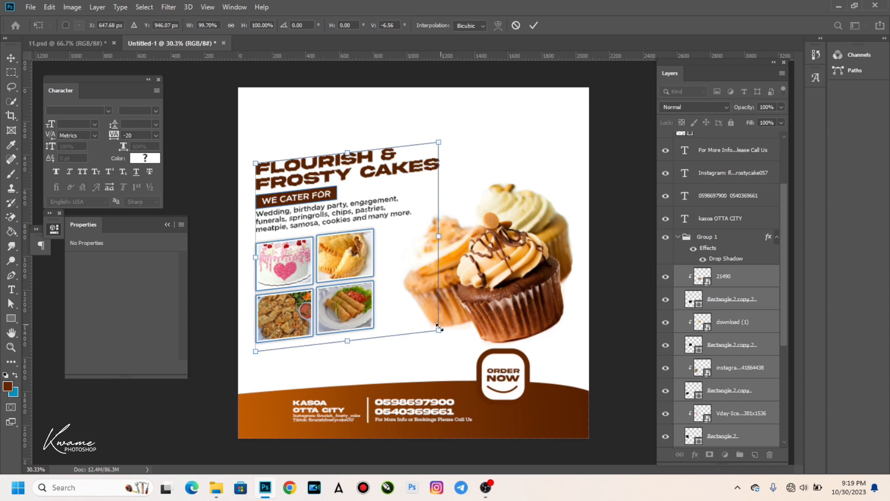
left_click_drag(448, 339, 465, 355)
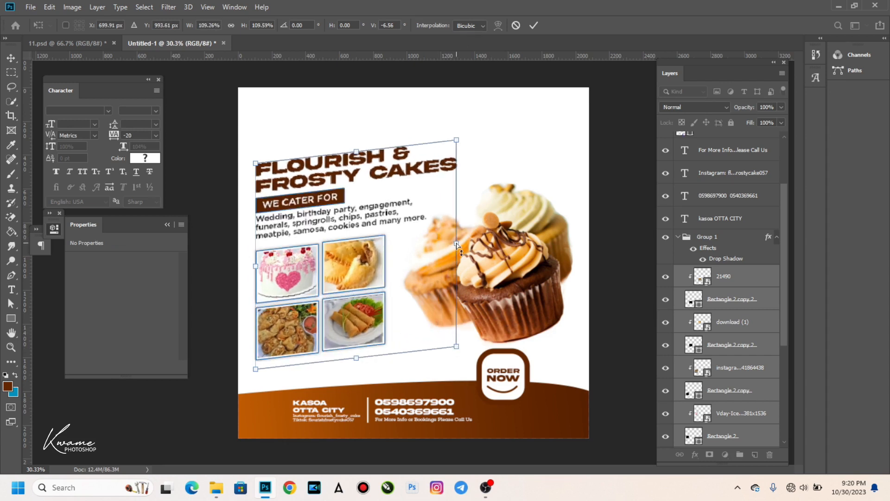
mouse_move(458, 246)
left_mouse_down()
mouse_move(404, 251)
mouse_move(495, 255)
mouse_move(447, 252)
left_mouse_up()
left_click_drag(458, 247, 454, 249)
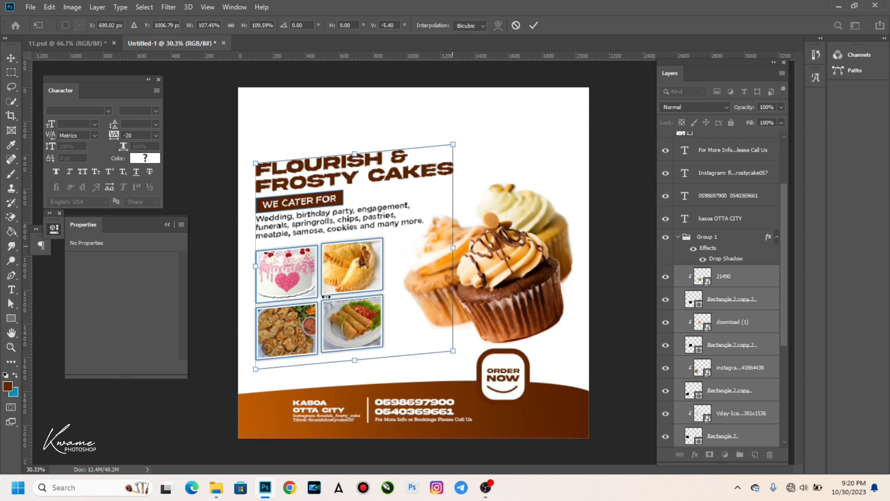
key("Return")
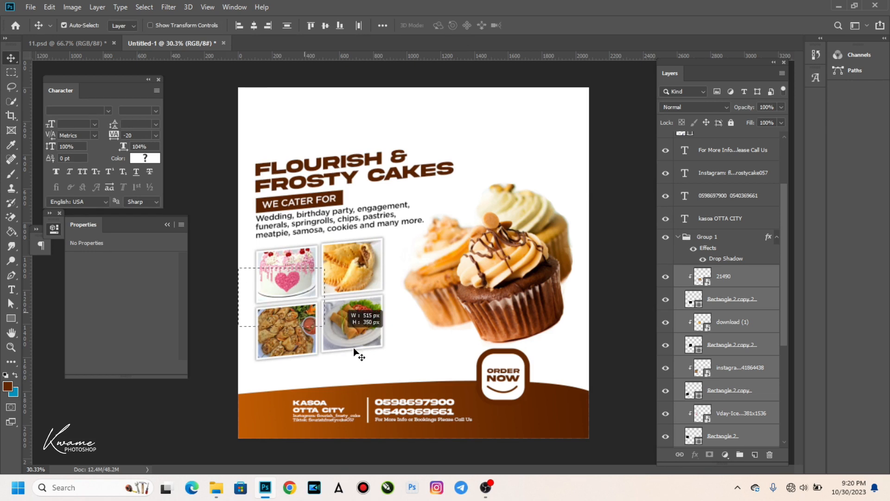
Enlarge the four-photo grid to about 110% and nudge it up slightly.
key("ctrl+t")
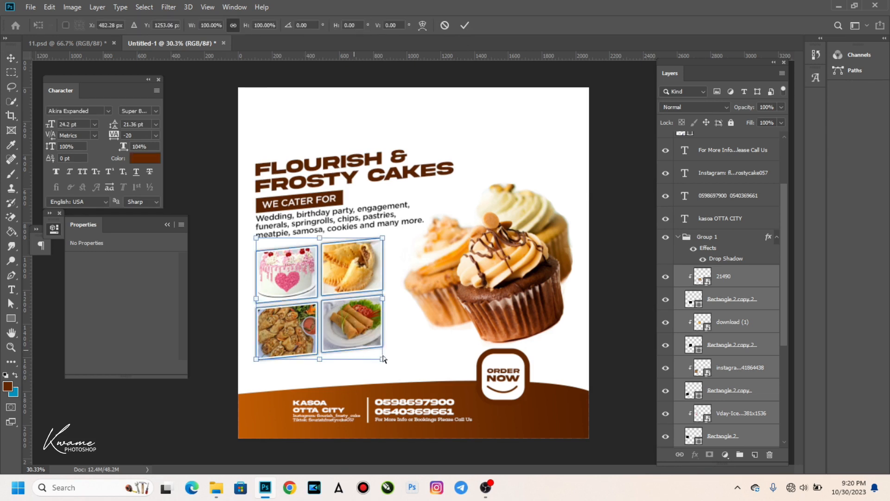
mouse_move(383, 358)
left_mouse_down()
mouse_move(398, 362)
mouse_move(392, 370)
left_mouse_up()
key("Return")
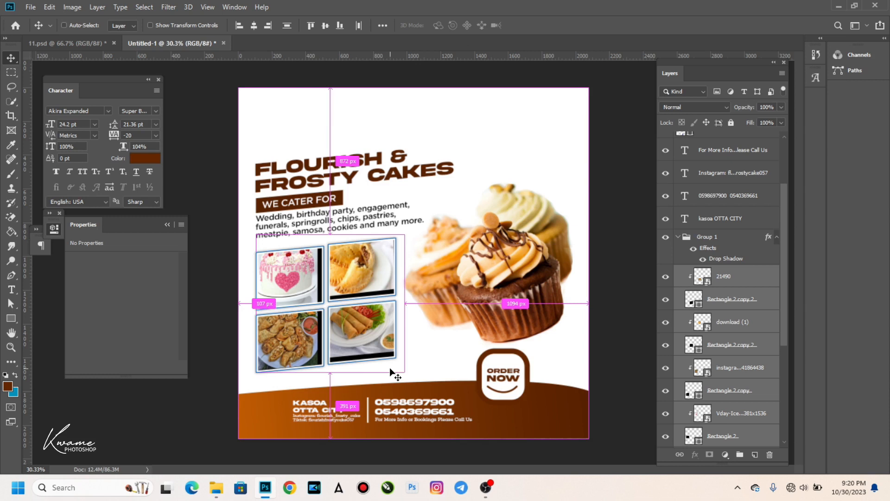
key("ctrl+z")
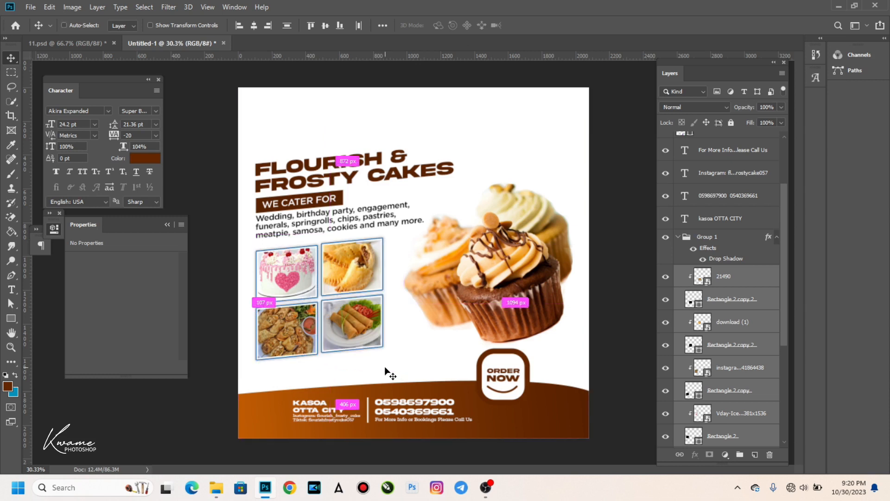
key("ctrl+t")
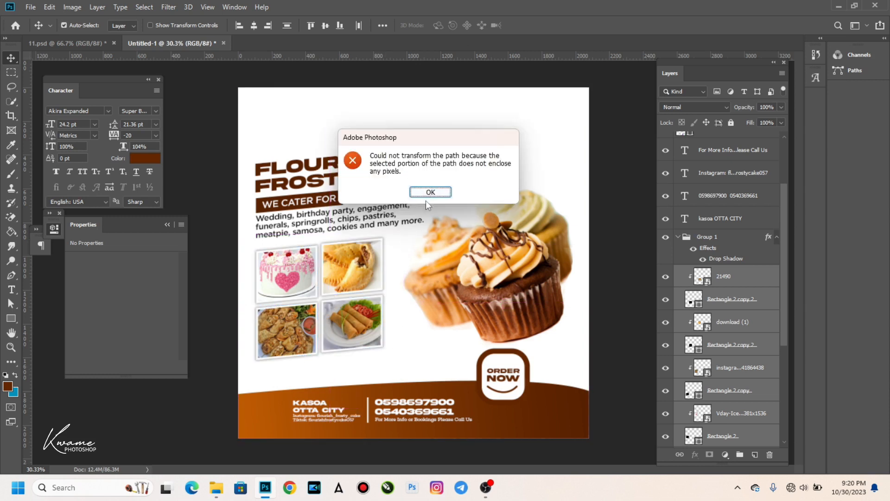
left_click(423, 193)
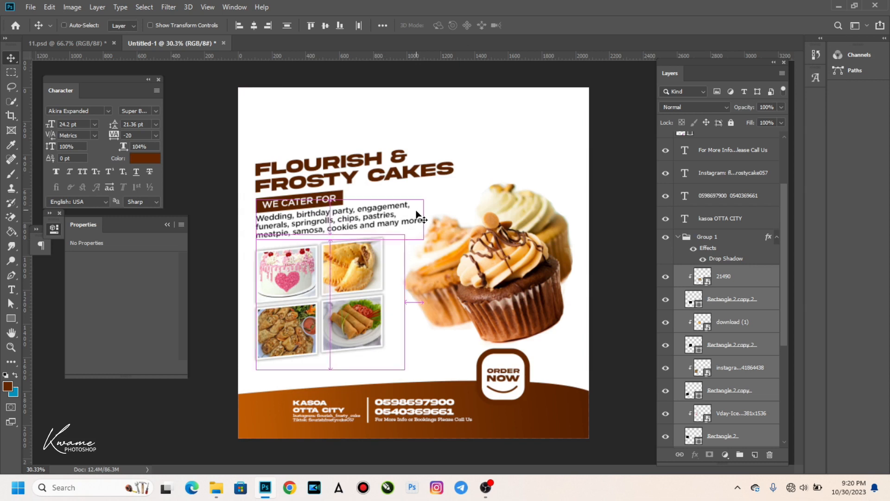
key("ctrl+t")
mouse_move(402, 370)
left_mouse_down()
mouse_move(420, 386)
mouse_move(414, 380)
left_mouse_up()
key("Return")
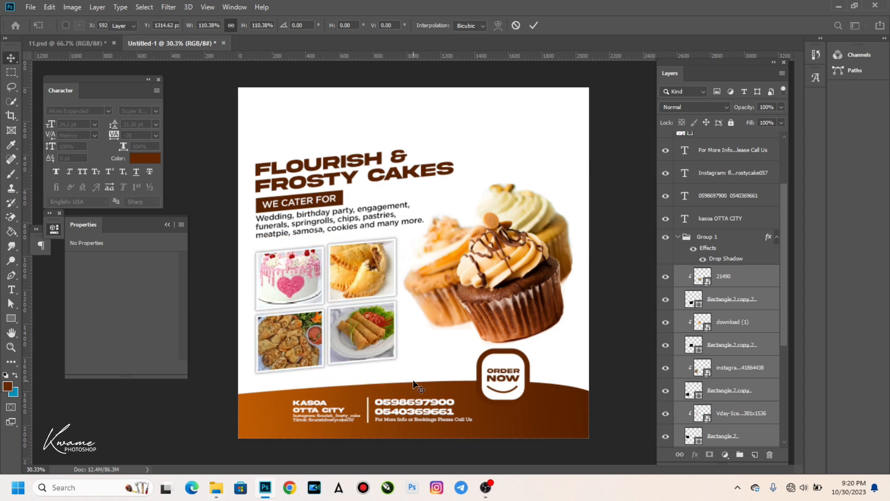
key("shift+Up")
key("shift+Up")
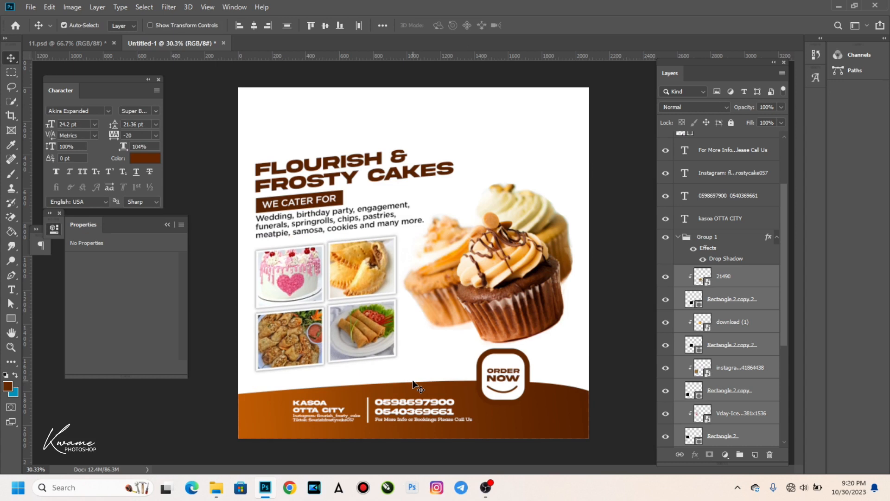
left_click(348, 178)
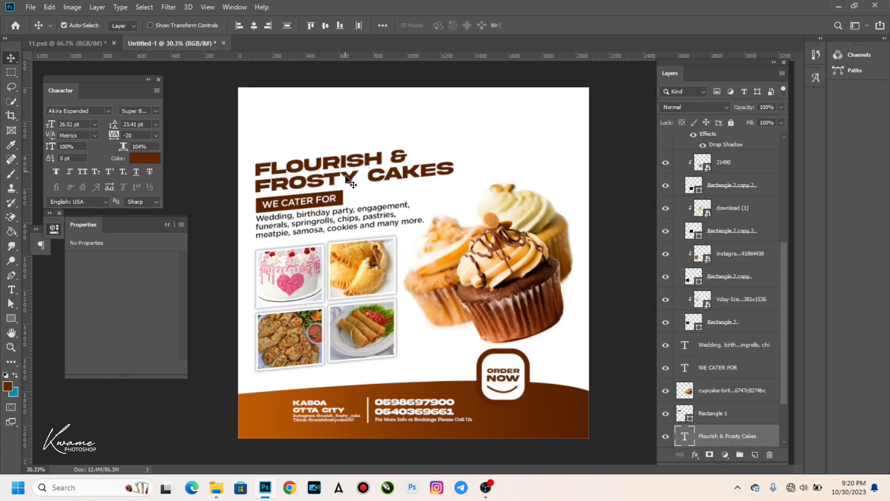
Scale the FLOURISH & FROSTY CAKES heading to about 88% and move it down-right above the WE CATER FOR bar.
key("ctrl+t")
left_click_drag(441, 166, 423, 166)
key("Return")
left_click_drag(303, 175, 304, 184)
key("Return")
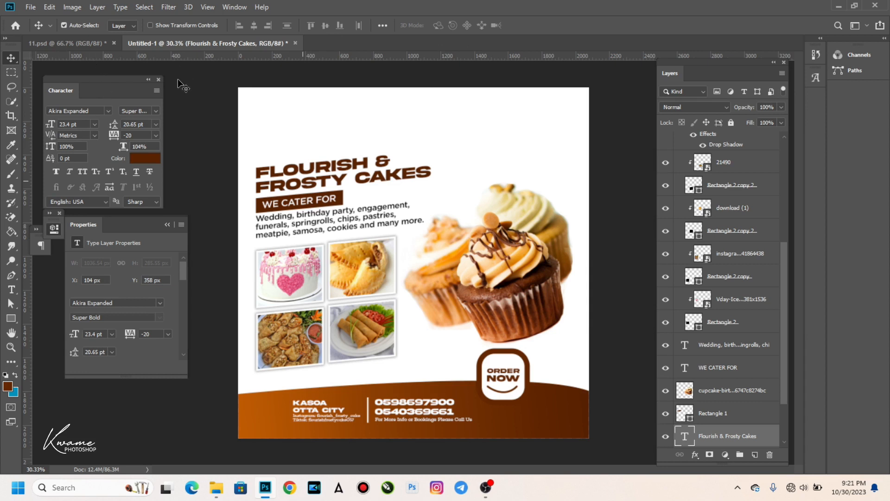
Bring the Texture layer from 11.psd into the flyer at 82% opacity.
key("ctrl+Tab")
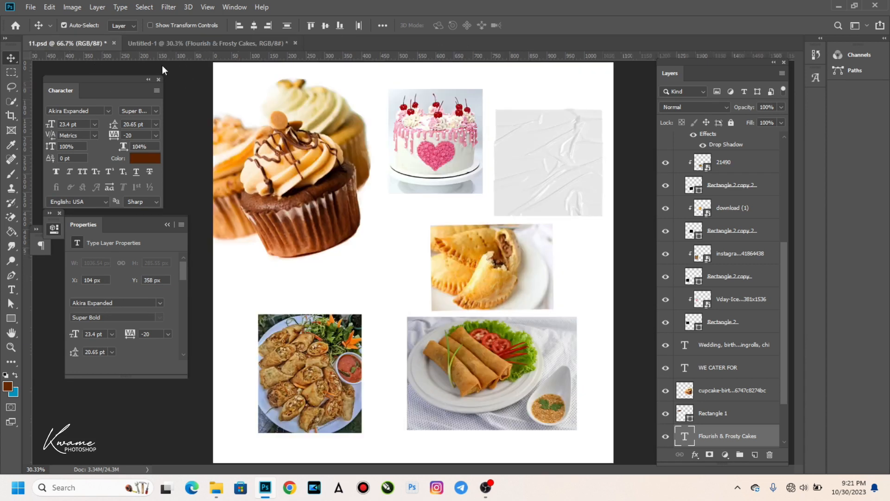
left_click_drag(507, 155, 344, 147)
key("8")
key("2")
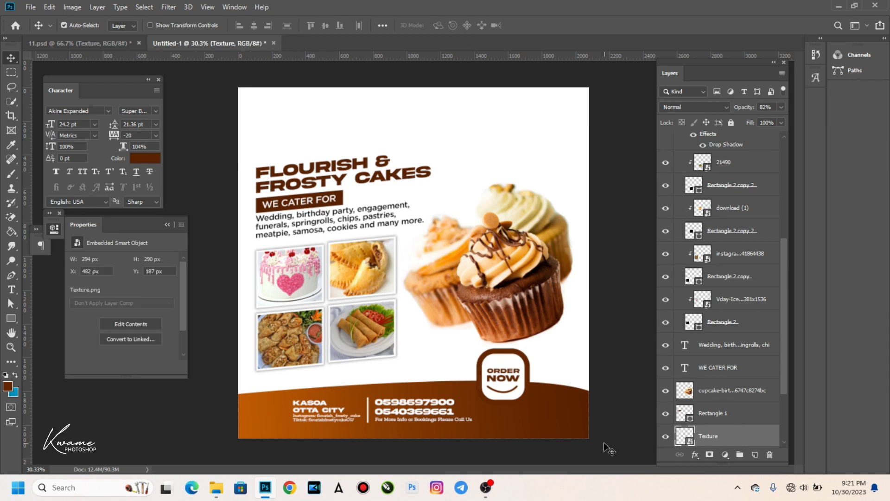
Move the Texture layer to the top of the stack and stretch it over the whole flyer.
left_click_drag(731, 400, 694, 141)
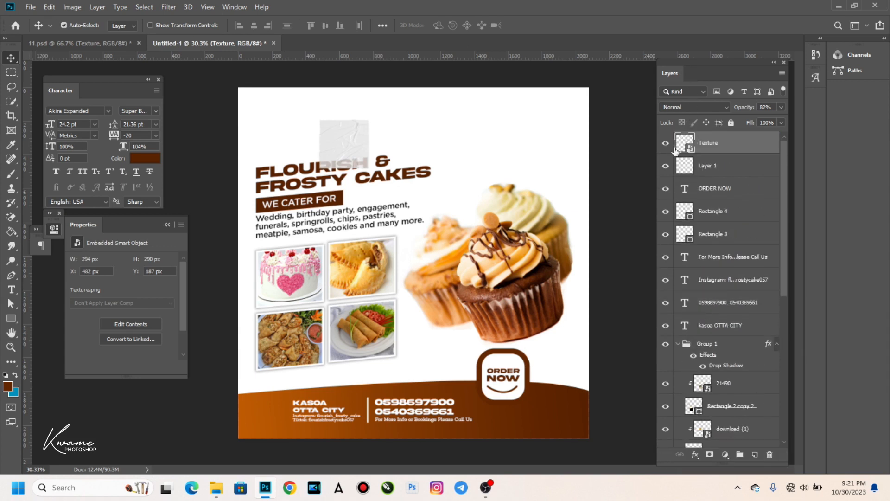
key("ctrl+t")
left_click_drag(343, 170, 325, 443)
left_click_drag(330, 117, 342, 53)
left_click_drag(369, 168, 423, 164)
key("Return")
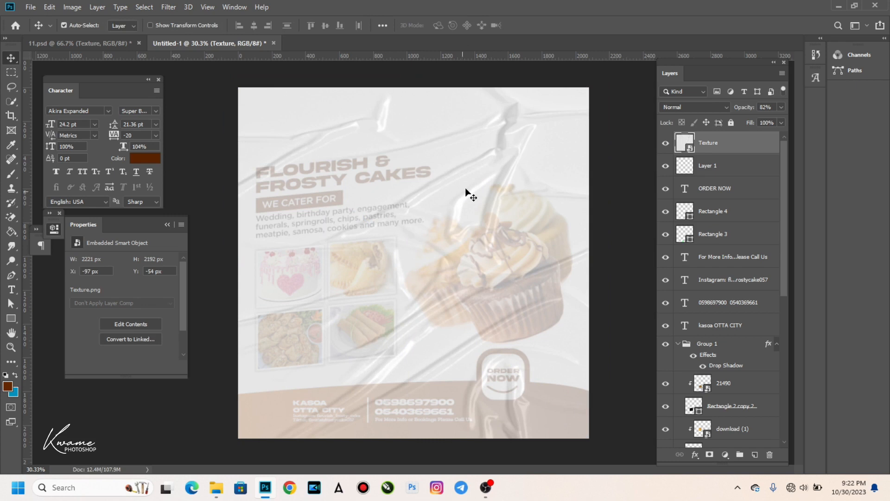
Set the Texture layer's blend mode to Multiply and its opacity to 50%.
left_click(689, 108)
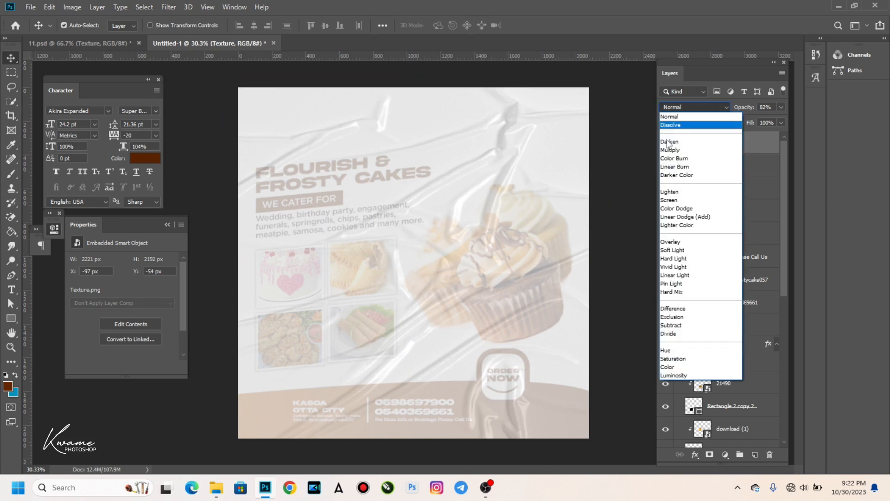
left_click(668, 150)
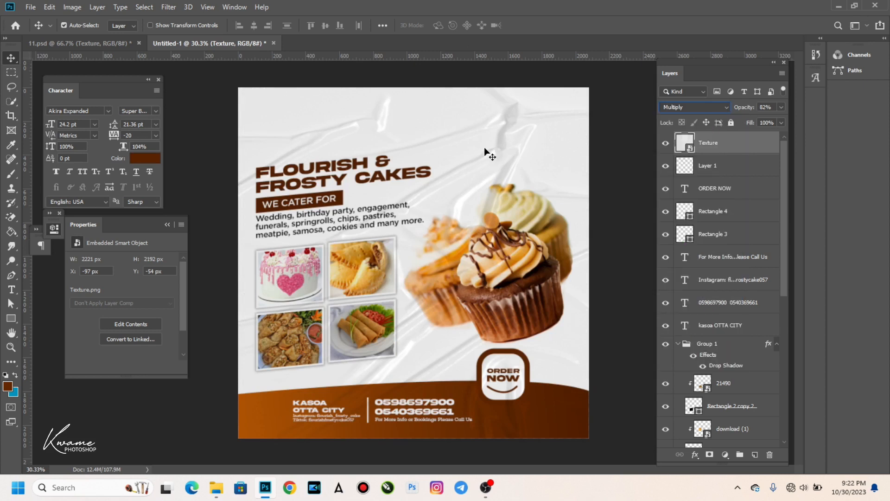
left_click_drag(728, 107, 777, 114)
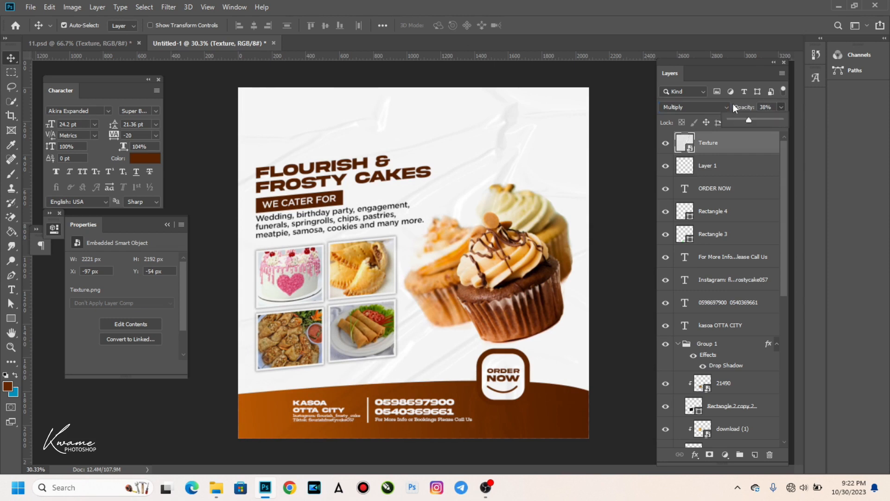
left_click(742, 107)
type("50")
key("Return")
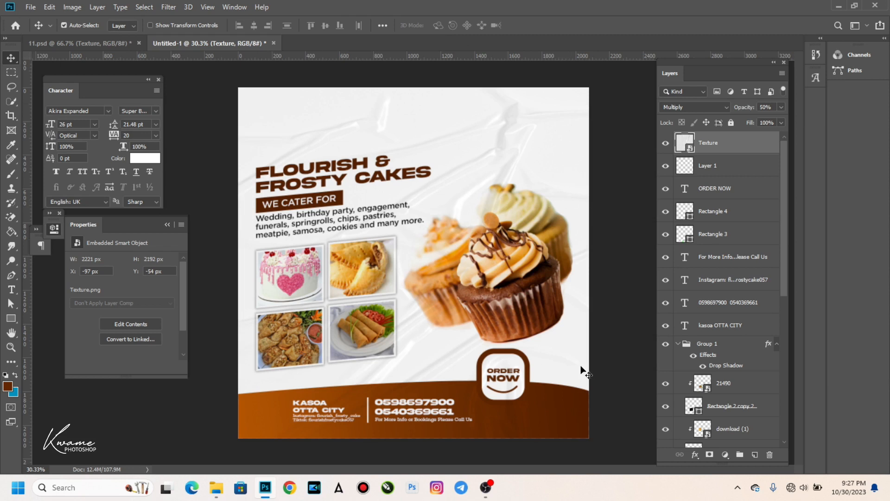
Place png.png from the Desktop as an embedded leaf image and select it with the Texture layer.
left_click(31, 7)
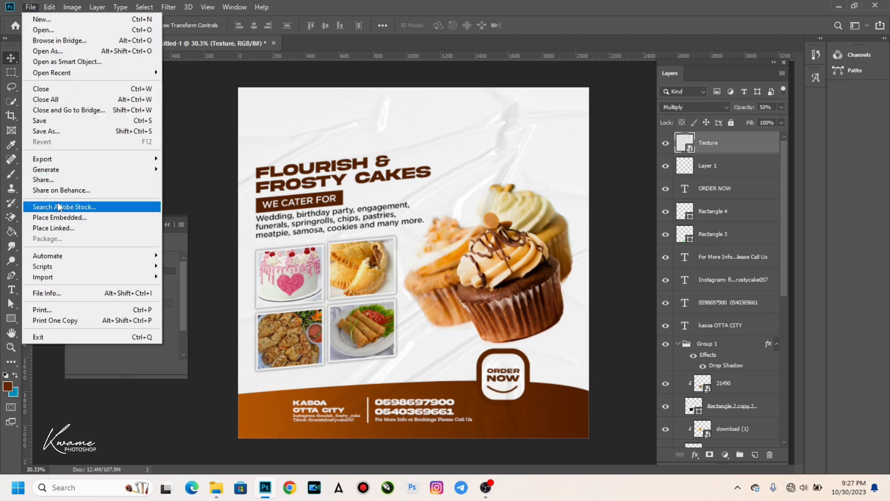
left_click(101, 217)
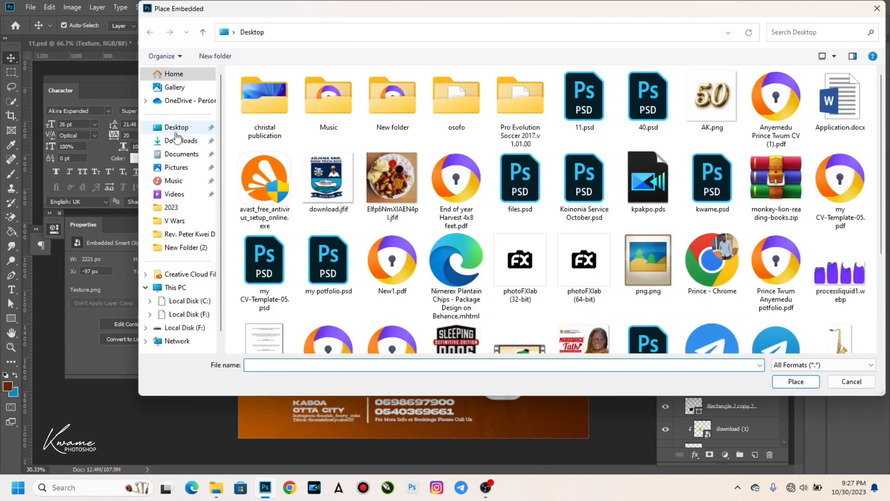
left_click(176, 129)
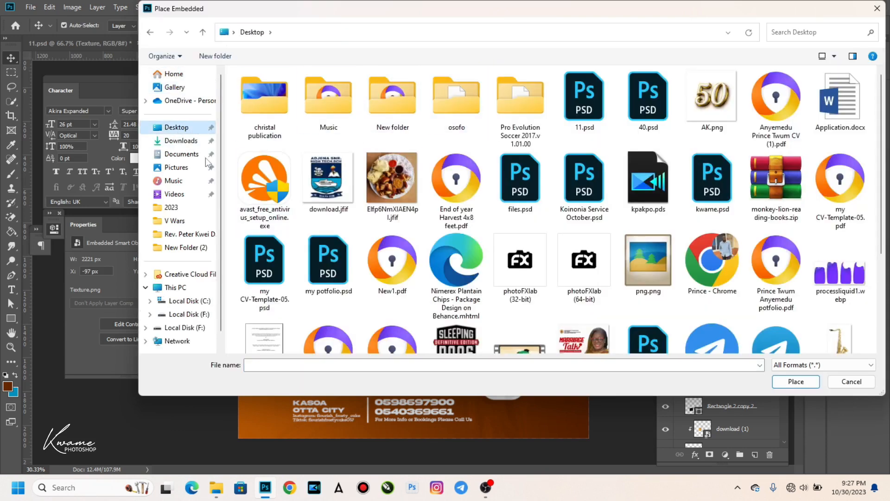
double_click(663, 256)
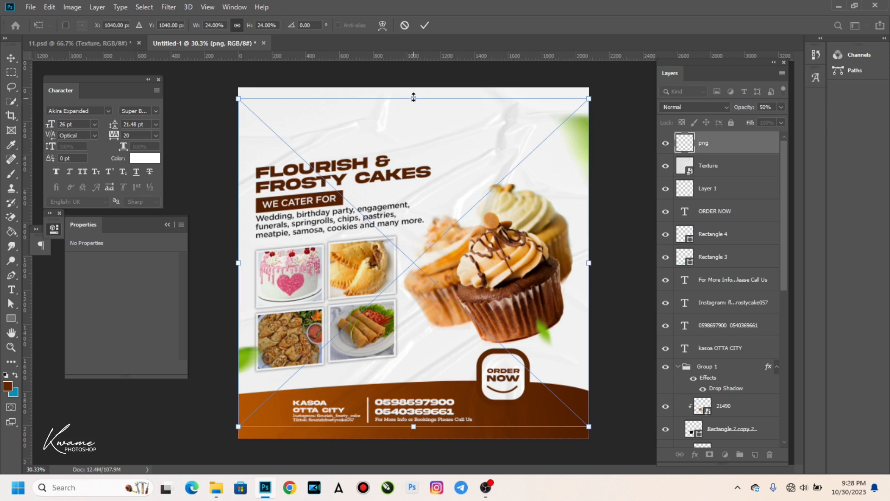
left_click(426, 26)
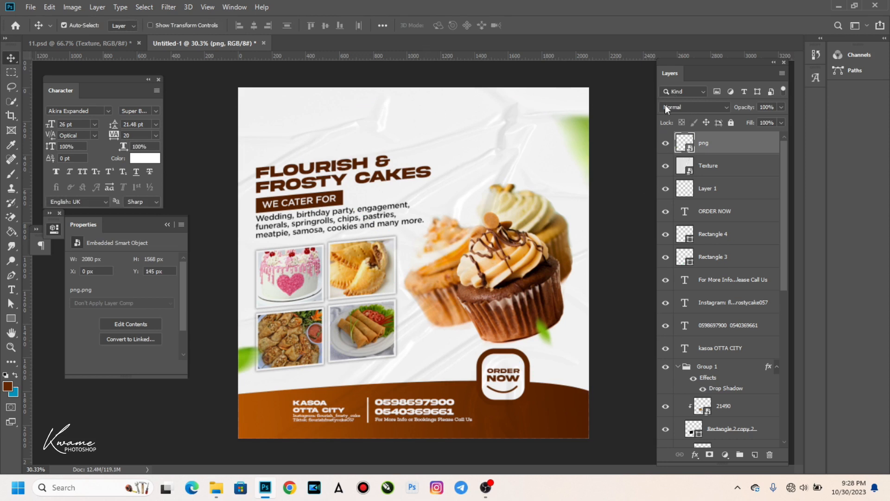
left_click(710, 165, "ctrl")
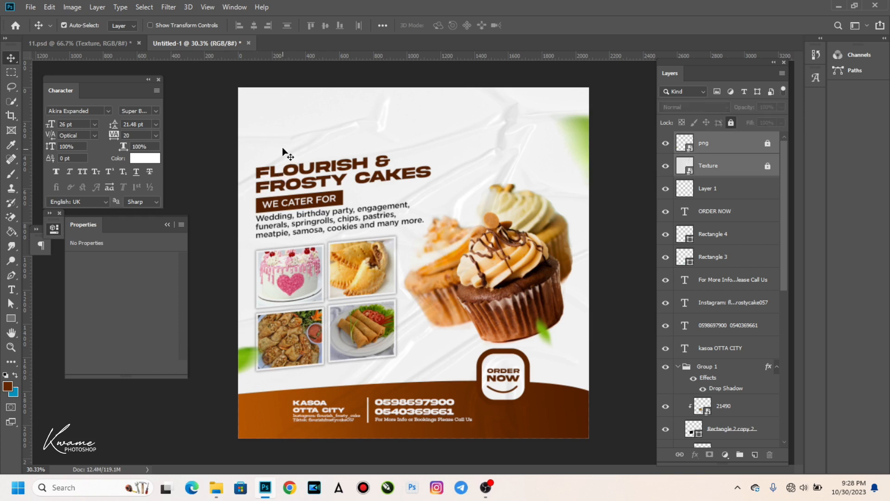
Lock the leaf and texture layers, then nudge the heading and photos up and scale them to 103.6%.
left_click(267, 152)
left_click_drag(268, 152, 364, 338)
key("shift+Up")
key("shift+Up")
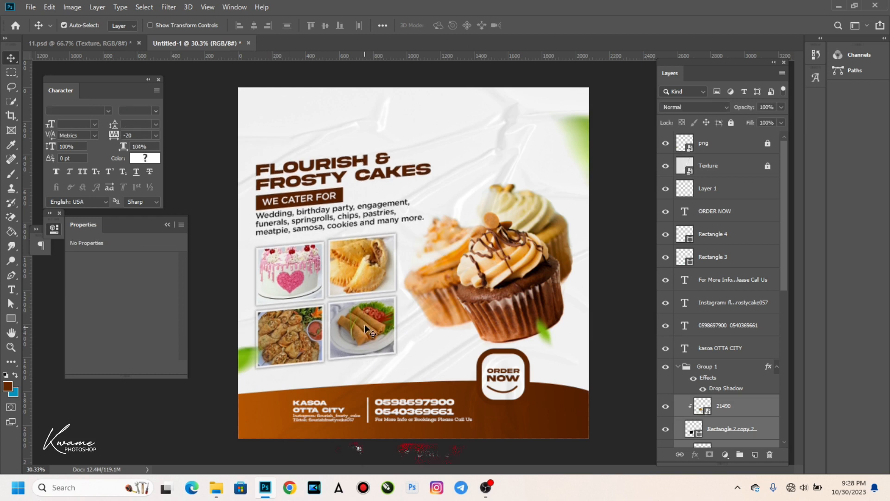
key("ctrl+t")
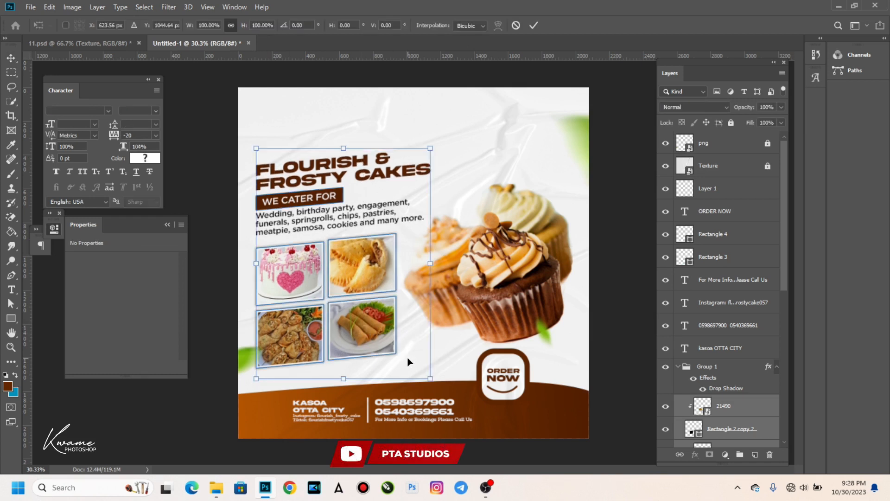
left_click_drag(430, 379, 437, 387)
key("Return")
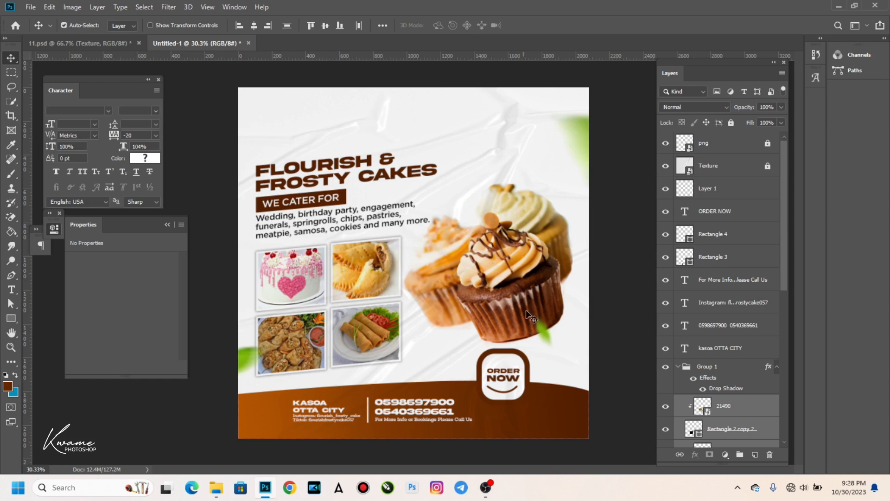
Shift the cupcakes slightly right and down, and shrink the ORDER NOW badge to about 81%.
left_click(503, 281)
left_click_drag(503, 281, 509, 288)
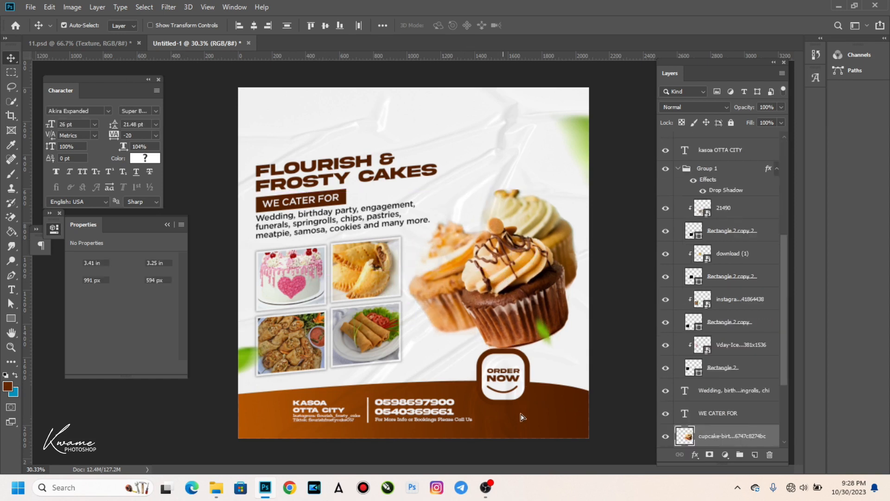
left_click_drag(520, 413, 505, 369)
key("ctrl+t")
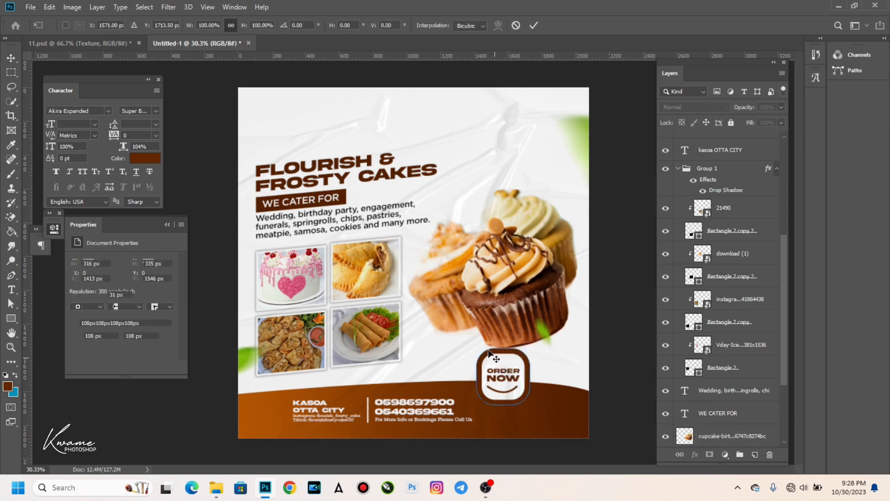
left_click_drag(482, 359, 485, 363)
key("Return")
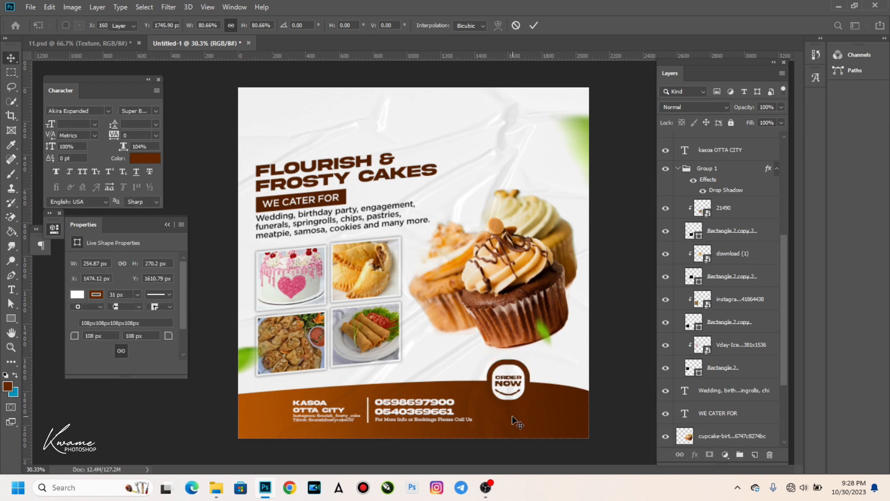
scroll(513, 410, "up", 3)
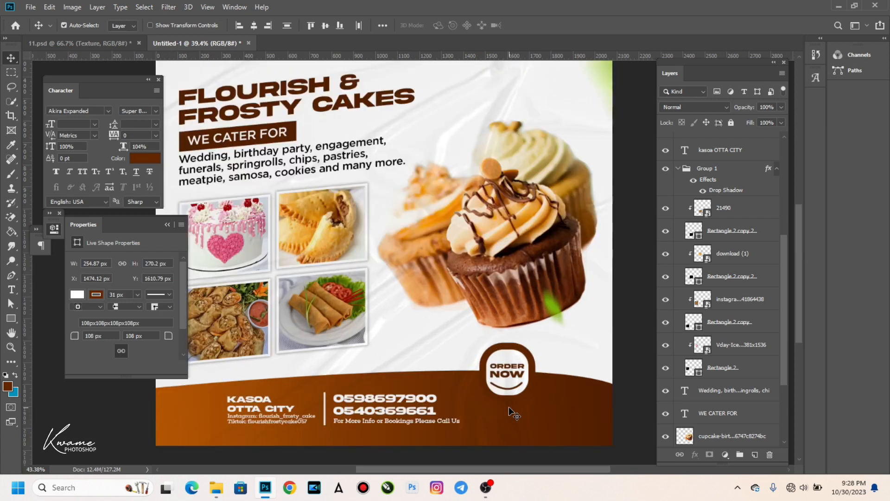
scroll(513, 408, "down", 4)
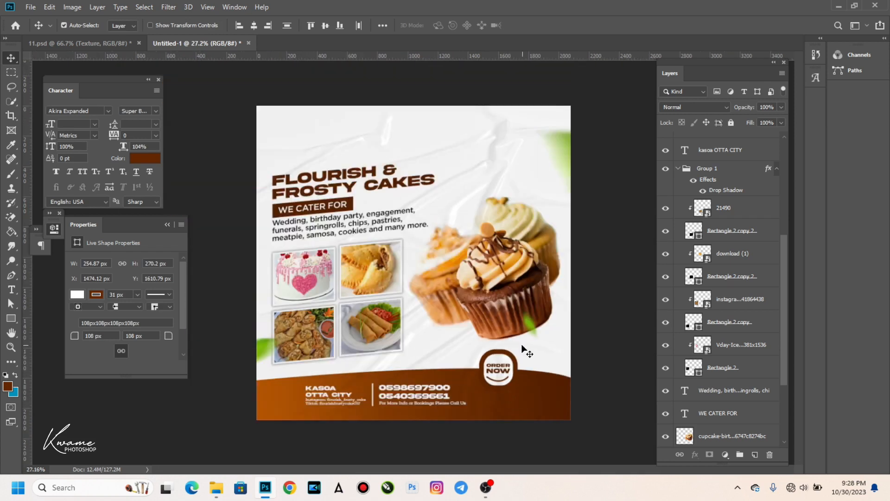
Move the leaf layer beneath Texture and lower the leaf accents by about 65 px.
left_click(527, 321)
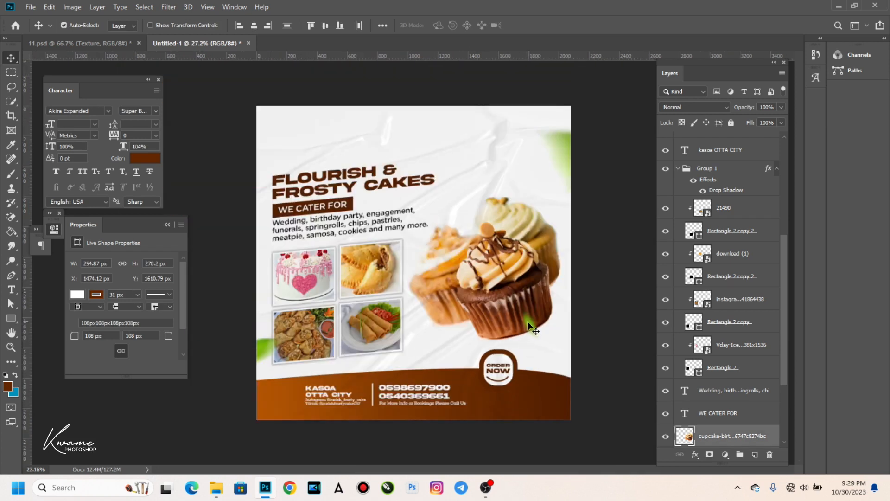
scroll(716, 319, "up", 10)
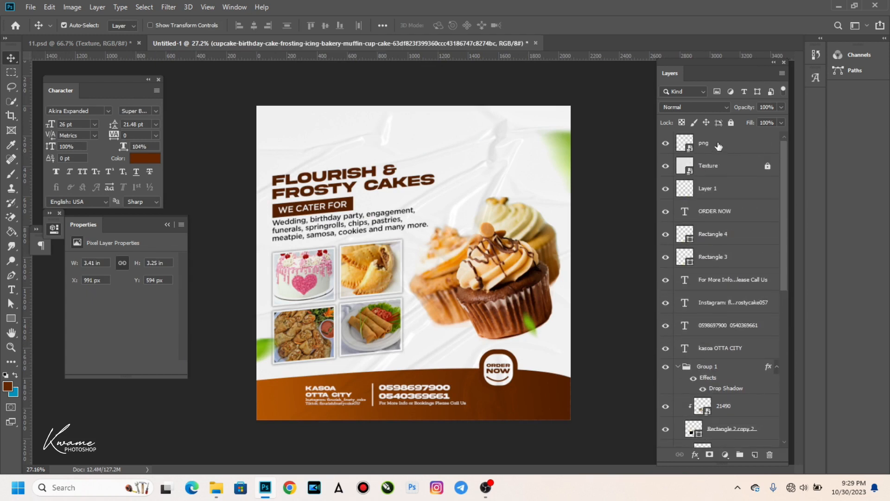
left_click_drag(715, 143, 709, 177)
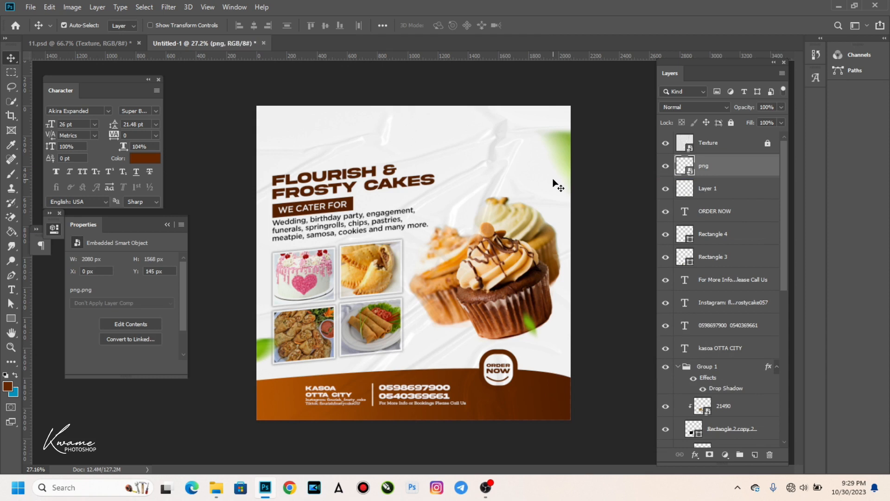
left_click_drag(566, 161, 565, 167)
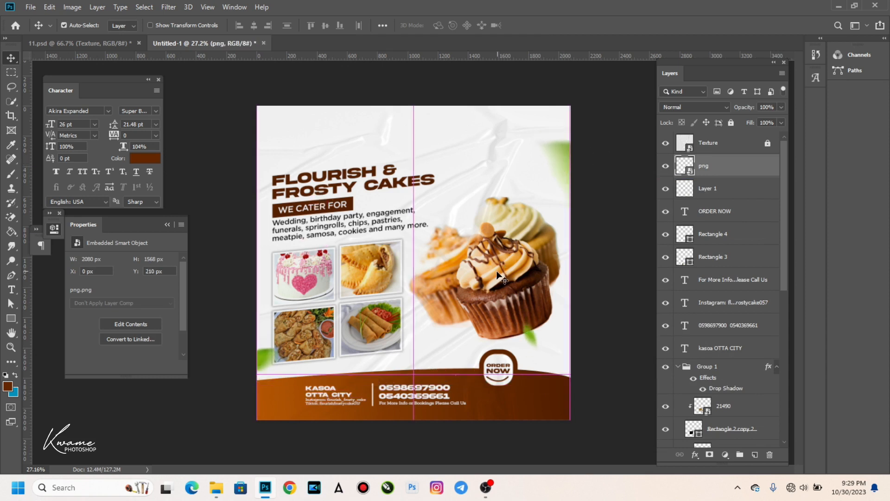
Enlarge the cupcakes to about 102% and shift them slightly left.
left_click_drag(499, 277, 507, 268)
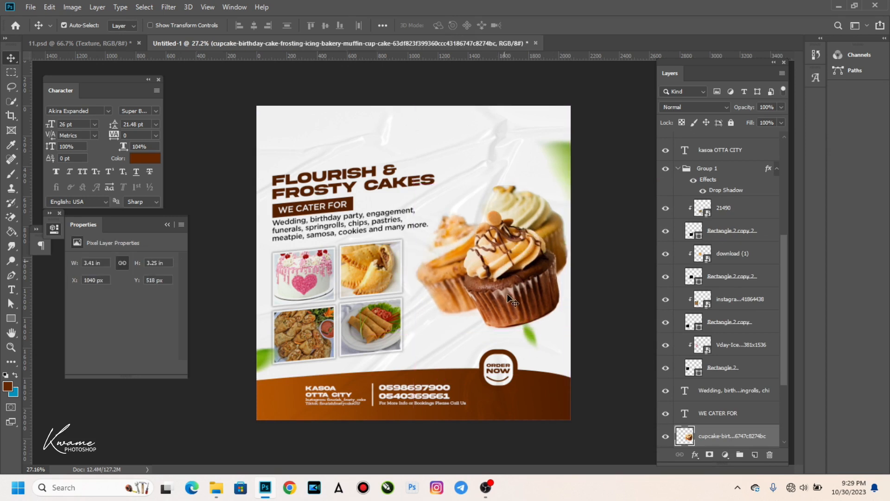
key("ctrl+t")
mouse_move(491, 331)
left_mouse_down()
mouse_move(483, 349)
mouse_move(484, 333)
left_mouse_up()
left_click_drag(495, 285, 493, 287)
key("Return")
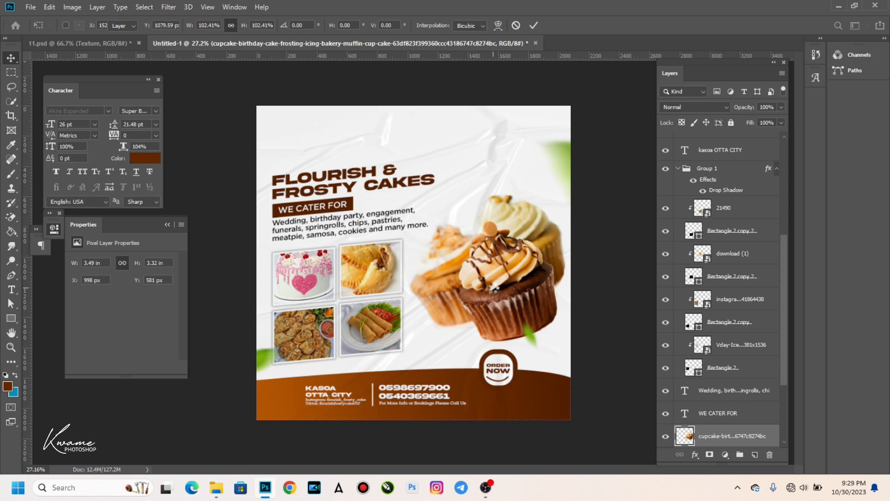